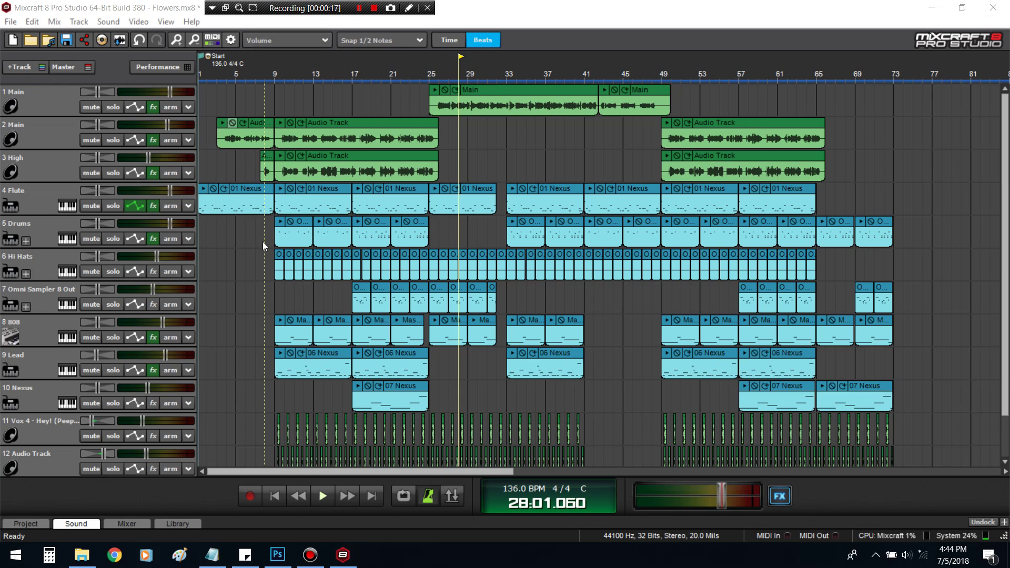
Rename track 7 from Omni Sampler 8 Out to Drums and return the playhead to the start
{"action": "scroll", "coordinate": [253, 267], "scroll_direction": "up", "scroll_amount": 2}
{"action": "scroll", "coordinate": [263, 260], "scroll_direction": "up", "scroll_amount": 2}
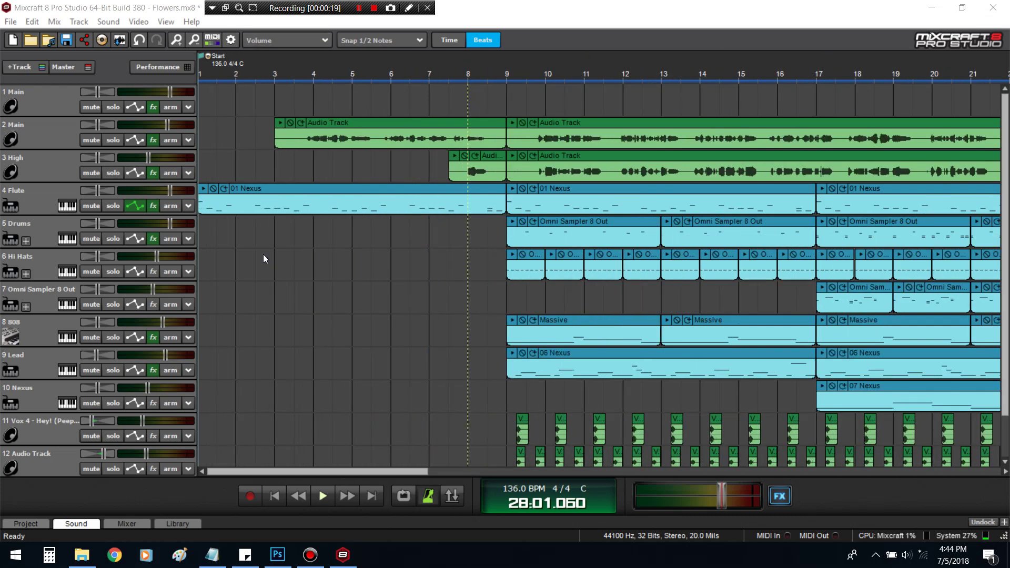
{"action": "scroll", "coordinate": [450, 301], "scroll_direction": "down", "scroll_amount": 1}
{"action": "scroll", "coordinate": [451, 294], "scroll_direction": "up", "scroll_amount": 1}
{"action": "double_click", "coordinate": [27, 289]}
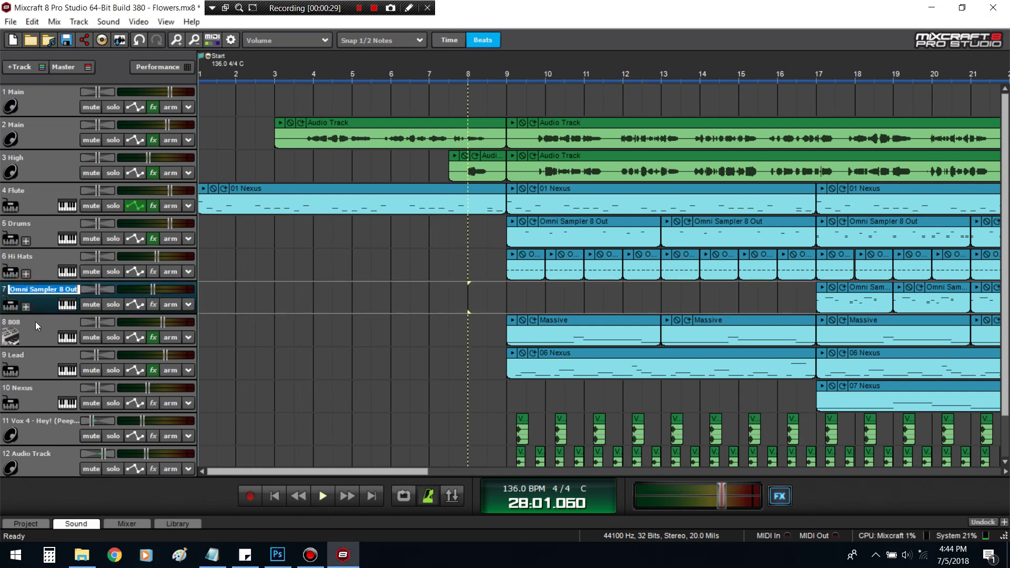
{"action": "type", "text": "Drumsd"}
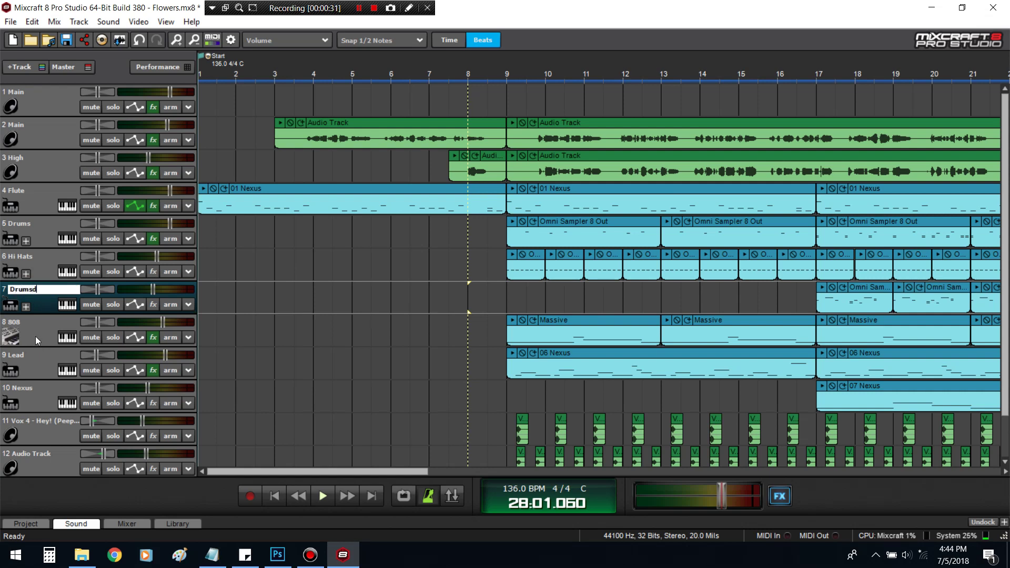
{"action": "left_click", "coordinate": [45, 303]}
{"action": "scroll", "coordinate": [339, 287], "scroll_direction": "down", "scroll_amount": 2}
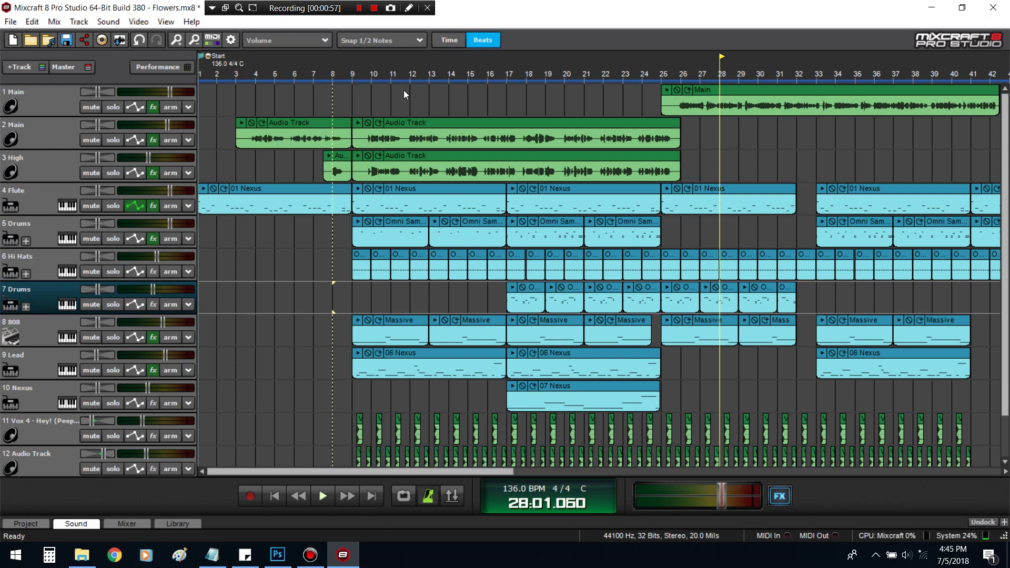
{"action": "key", "text": "Home"}
Start playback of the Flowers song from the beginning
{"action": "key", "text": "space"}
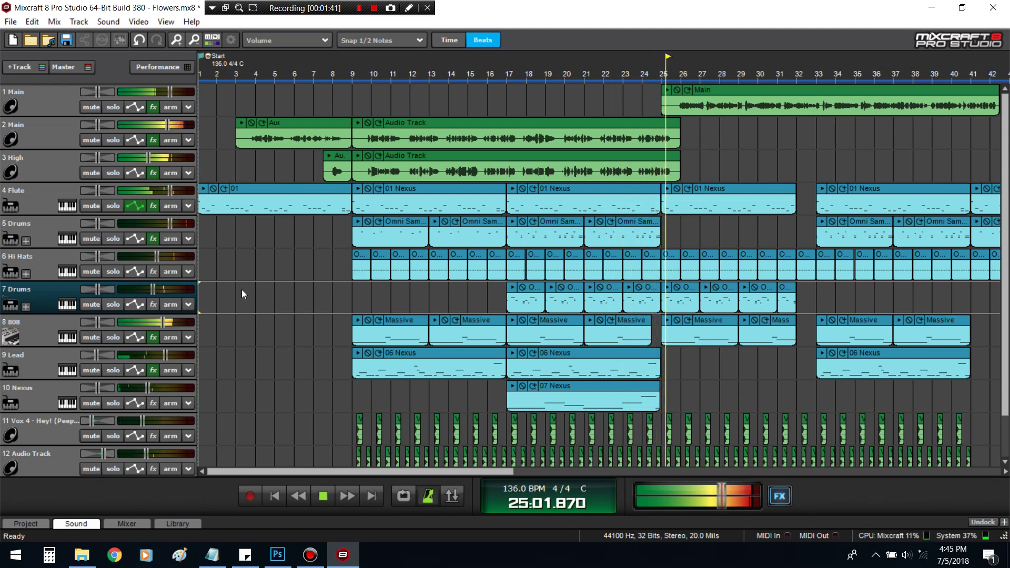
Stop playback, loop bars 9 to 25, and preview the High vocal clip on its own
{"action": "key", "text": "space"}
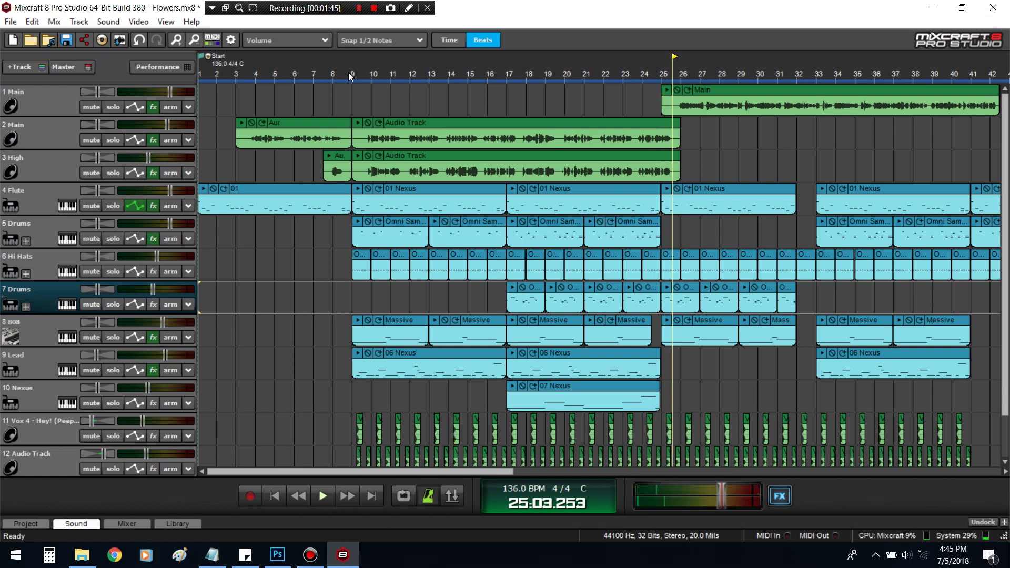
{"action": "left_click_drag", "start_coordinate": [350, 76], "coordinate": [674, 78]}
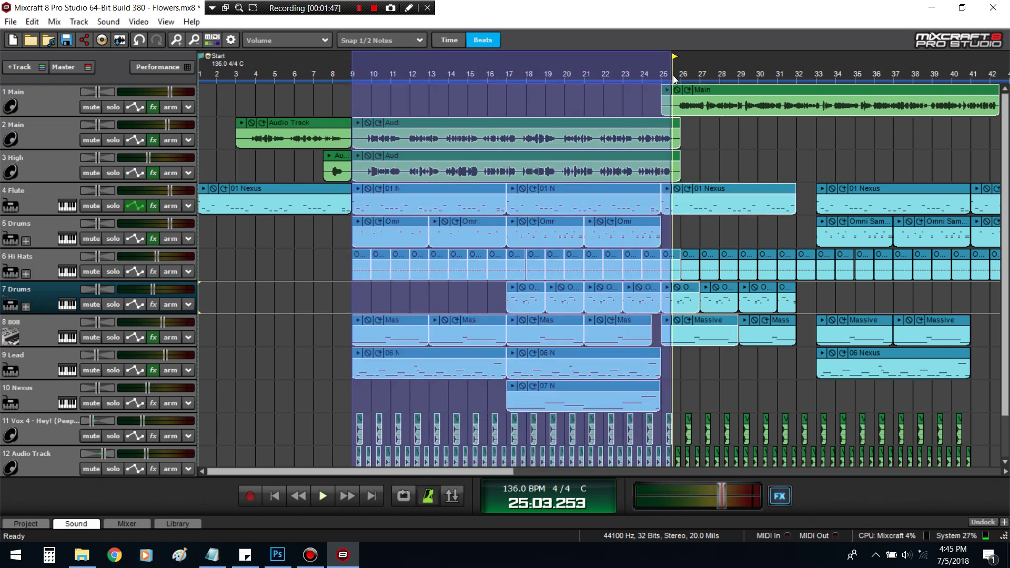
{"action": "left_click", "coordinate": [404, 497]}
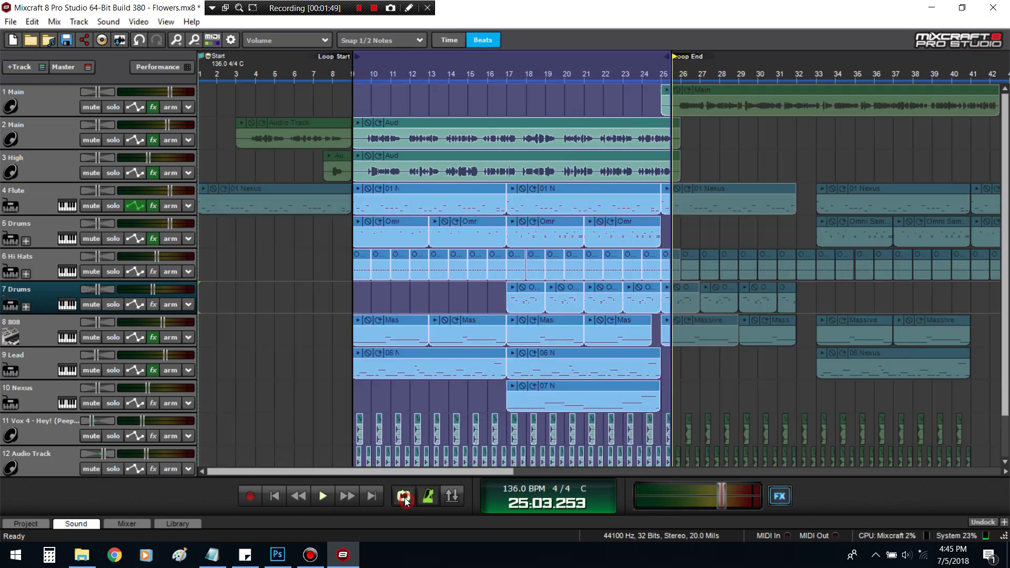
{"action": "left_click", "coordinate": [295, 305]}
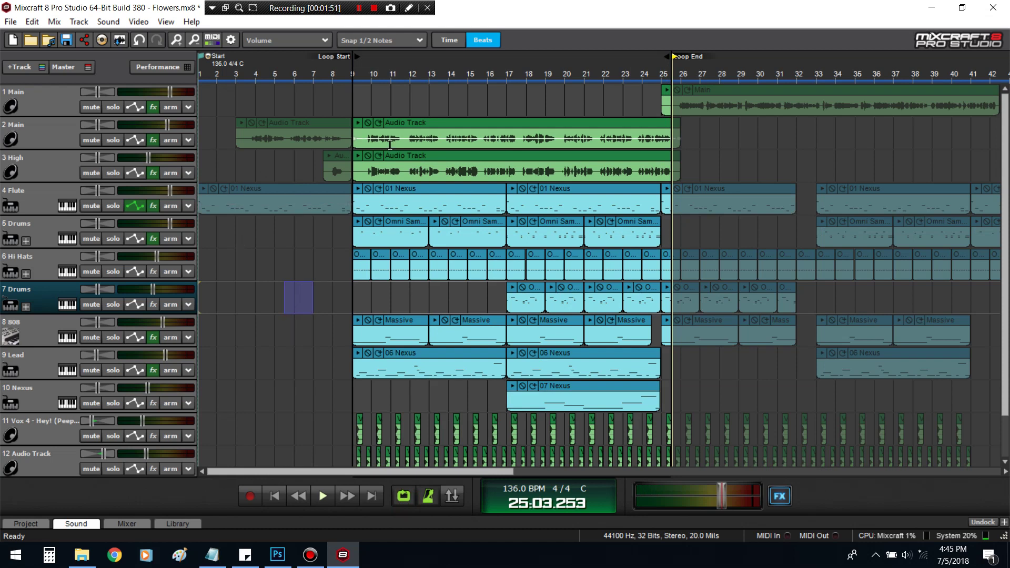
{"action": "left_click", "coordinate": [359, 156]}
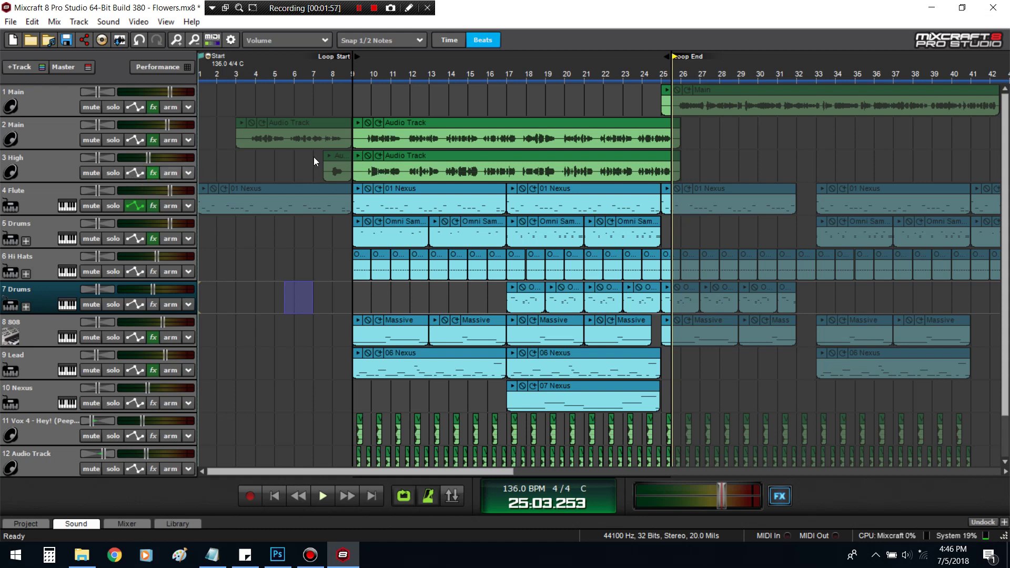
{"action": "left_click", "coordinate": [358, 156]}
{"action": "left_click", "coordinate": [154, 174]}
{"action": "scroll", "coordinate": [391, 229], "scroll_direction": "down", "scroll_amount": 2}
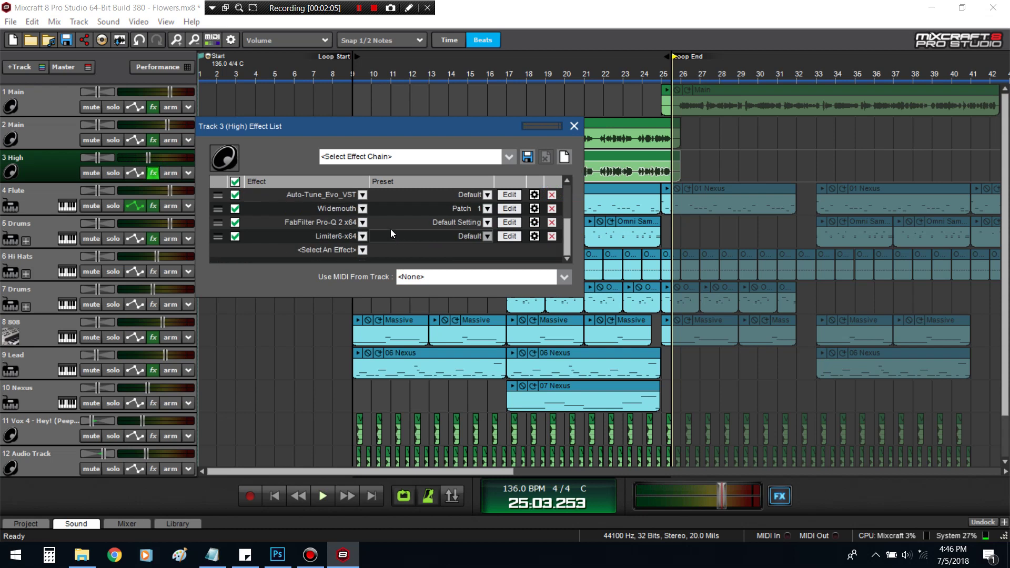
{"action": "scroll", "coordinate": [390, 227], "scroll_direction": "up", "scroll_amount": 1}
{"action": "scroll", "coordinate": [391, 227], "scroll_direction": "down", "scroll_amount": 1}
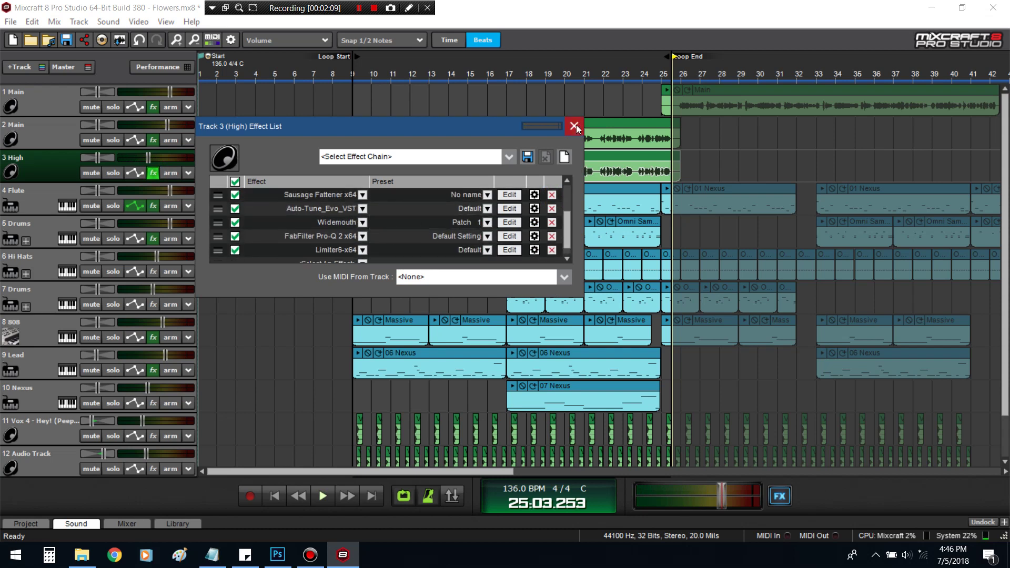
{"action": "left_click", "coordinate": [510, 236]}
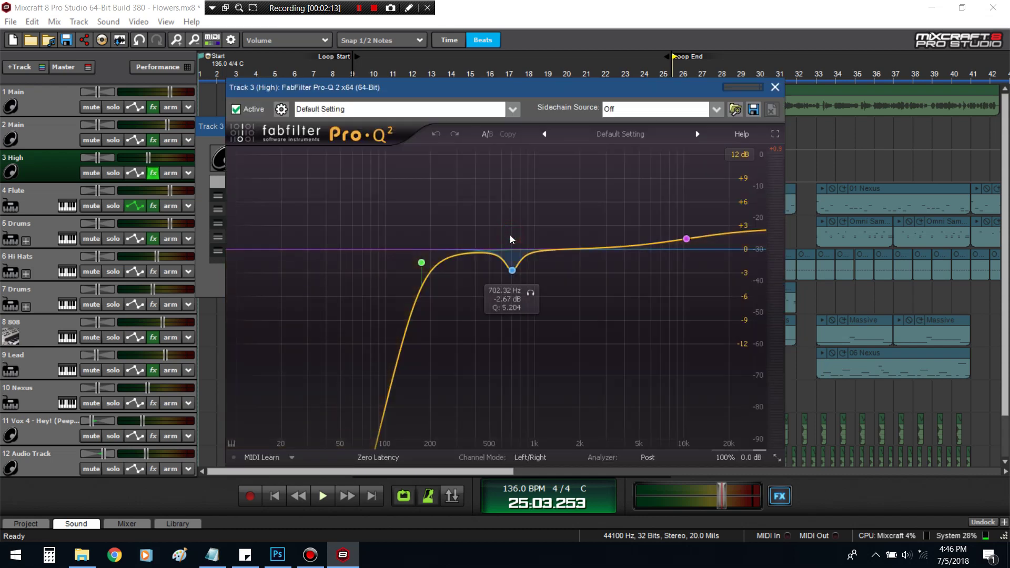
{"action": "left_click", "coordinate": [774, 93]}
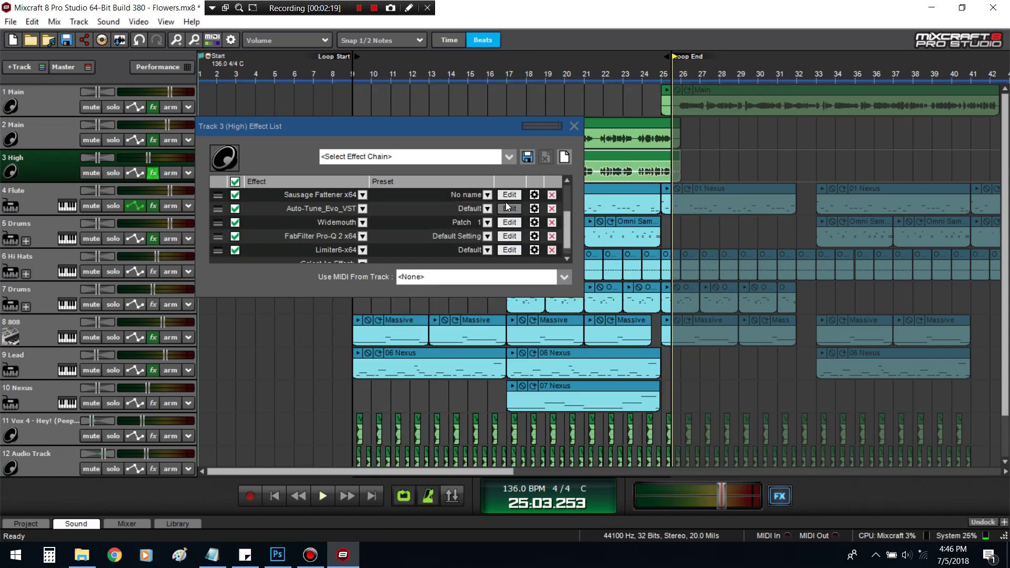
{"action": "left_click", "coordinate": [574, 126]}
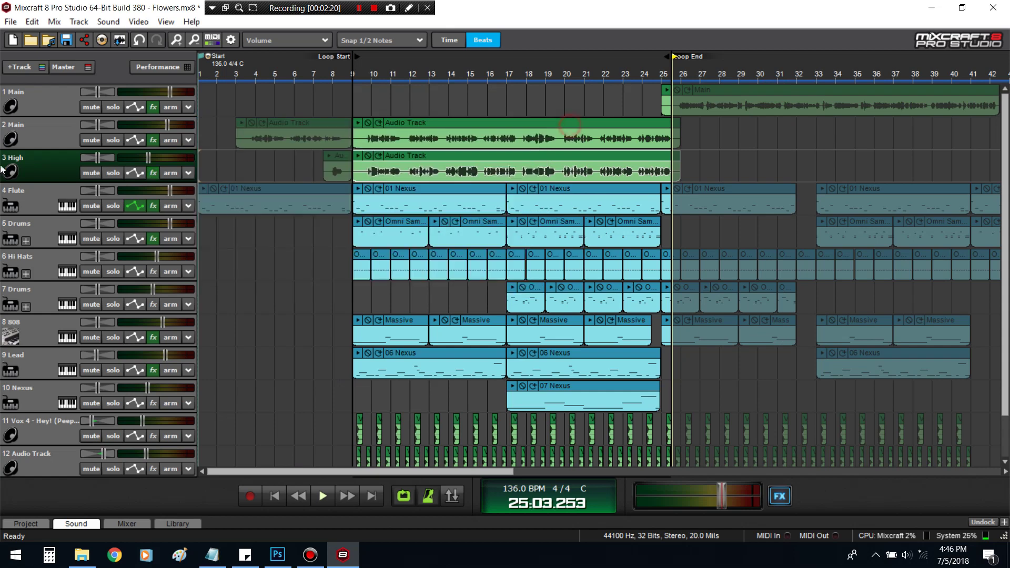
Add a SubMix 1 track below 3 High and nest Flute through Audio Track inside it
{"action": "left_click", "coordinate": [19, 68]}
{"action": "left_click", "coordinate": [58, 145]}
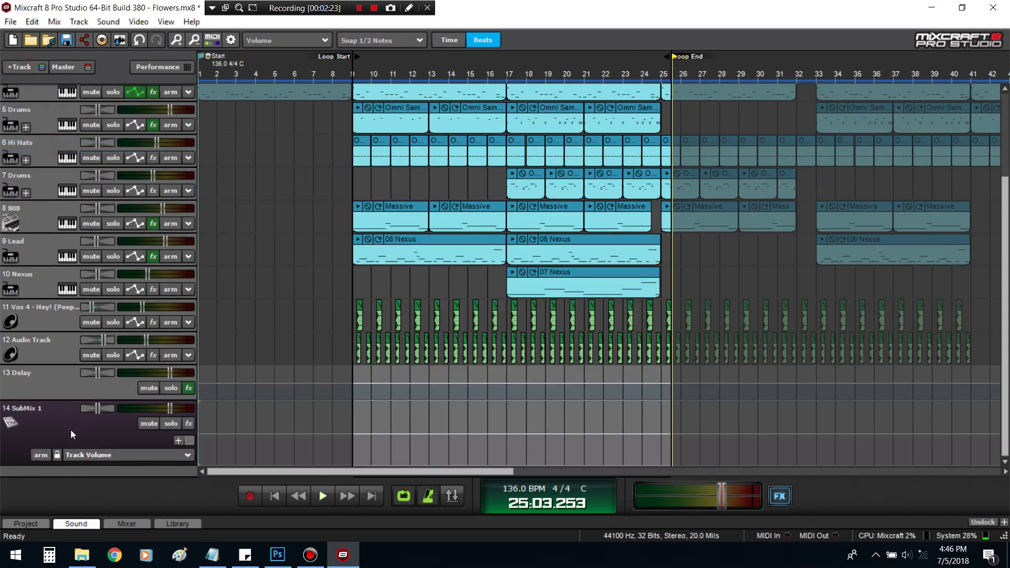
{"action": "left_click_drag", "start_coordinate": [70, 431], "coordinate": [120, 202]}
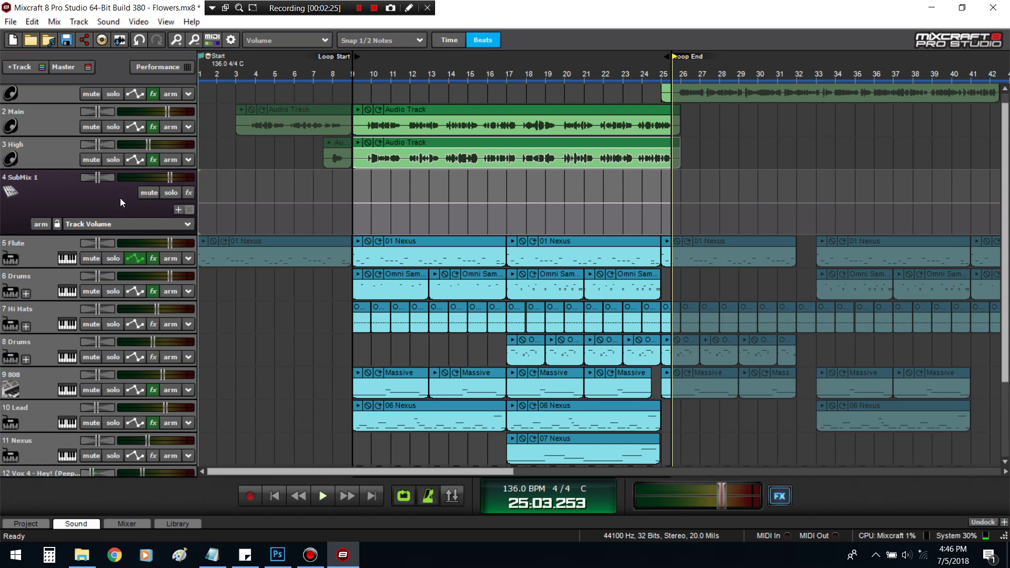
{"action": "left_click", "coordinate": [49, 259]}
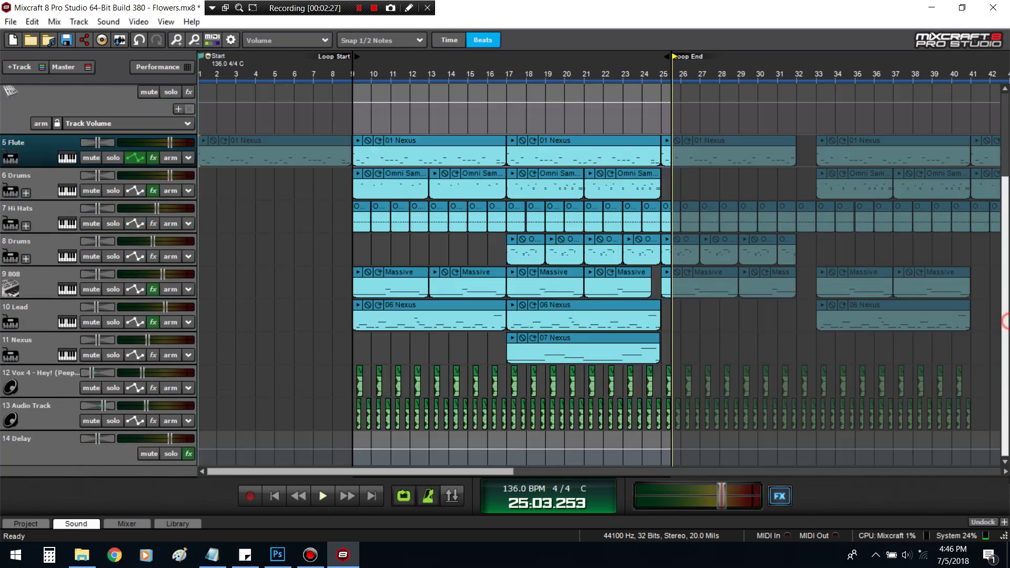
{"action": "scroll", "coordinate": [284, 443], "scroll_direction": "down", "scroll_amount": 3}
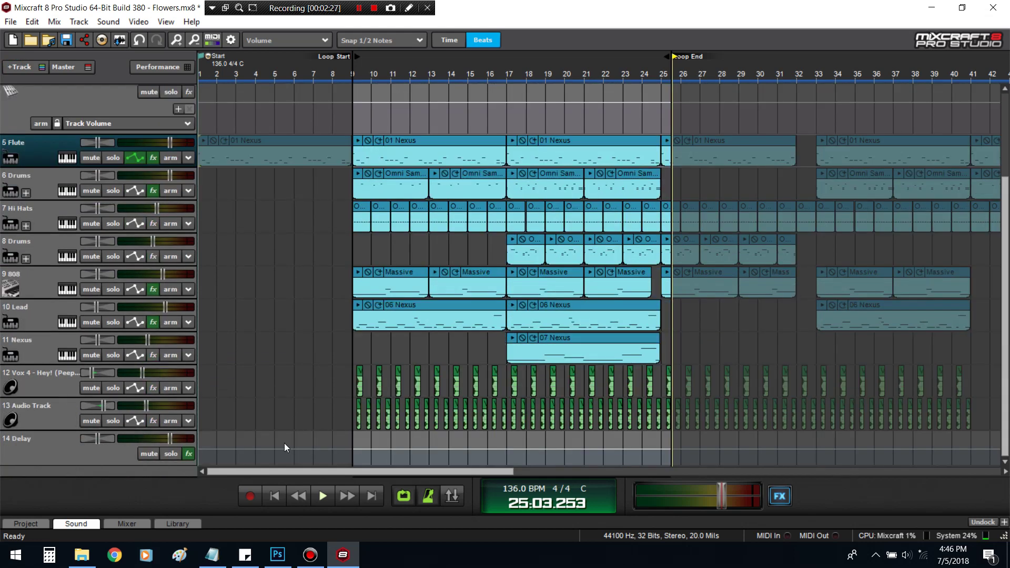
{"action": "left_click", "coordinate": [62, 412], "text": "shift"}
{"action": "left_click_drag", "start_coordinate": [65, 400], "coordinate": [37, 139]}
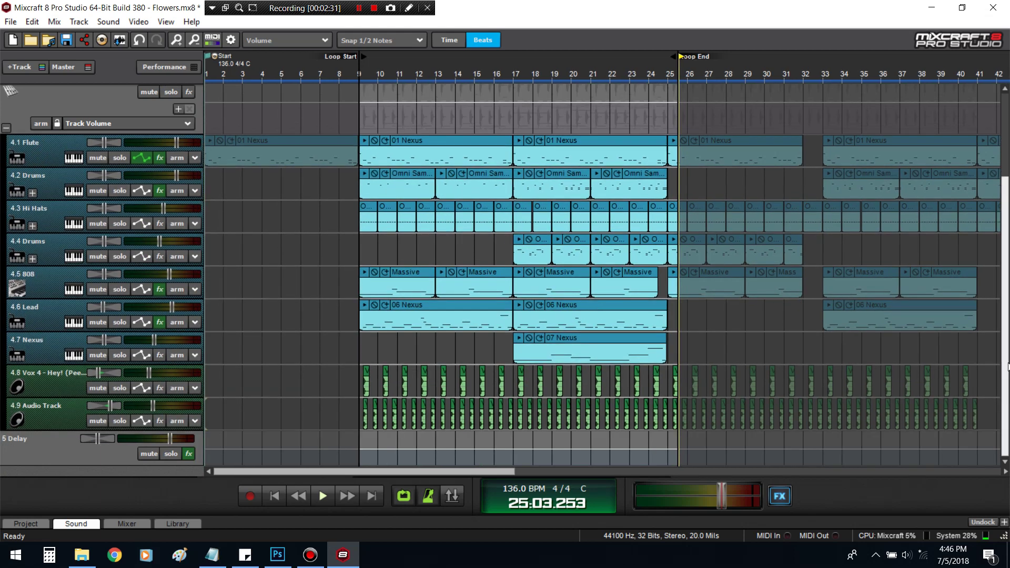
{"action": "scroll", "coordinate": [643, 198], "scroll_direction": "up", "scroll_amount": 3}
Start playback, solo SubMix 1, and open its effect list to pick an effect
{"action": "key", "text": "space"}
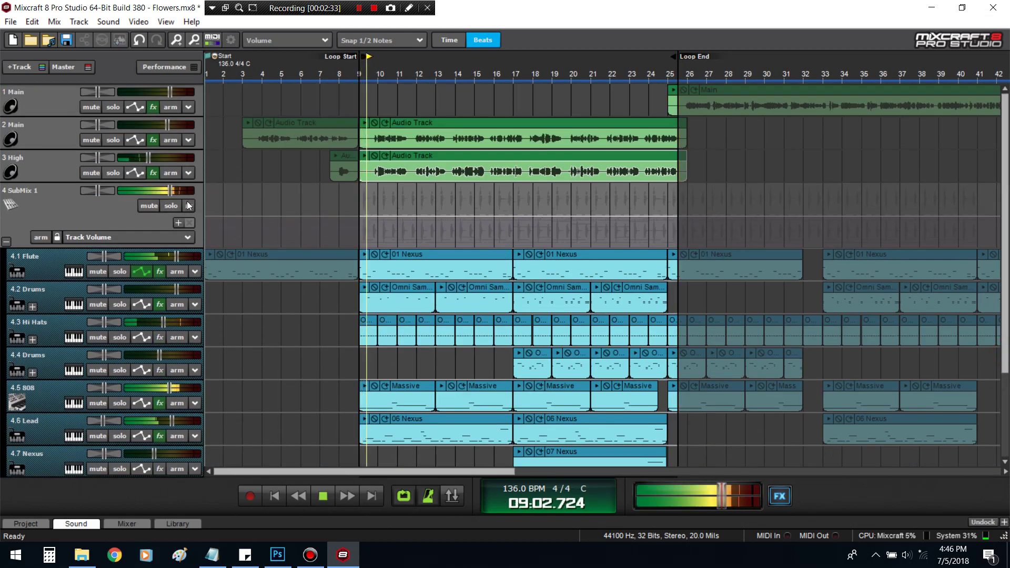
{"action": "left_click", "coordinate": [171, 206]}
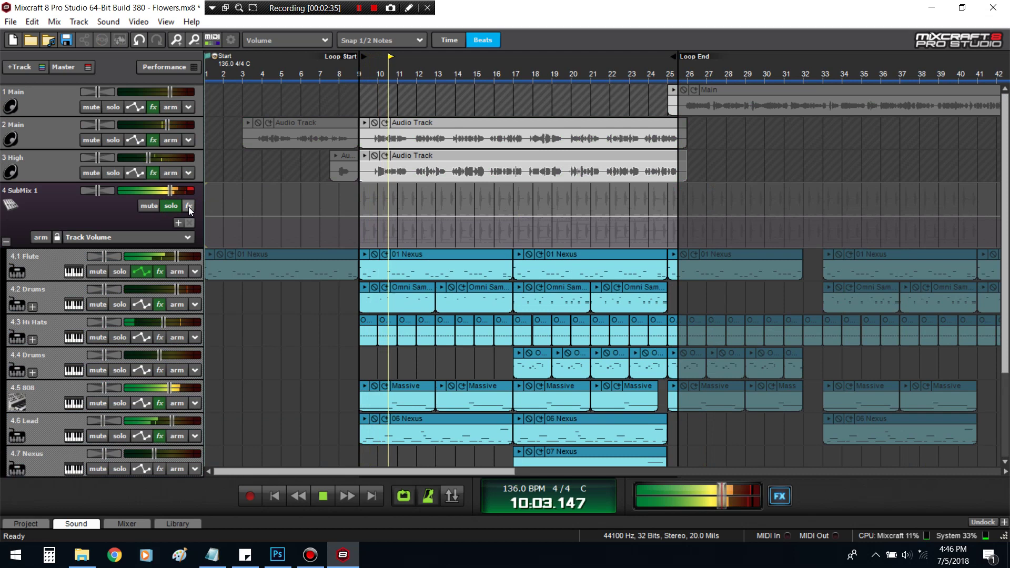
{"action": "left_click", "coordinate": [189, 206]}
{"action": "left_click", "coordinate": [316, 228]}
Add Limiter6 and FabFilter Pro-Q 2 to SubMix 1, with Pro-Q 2 placed first
{"action": "mouse_move", "coordinate": [368, 254]}
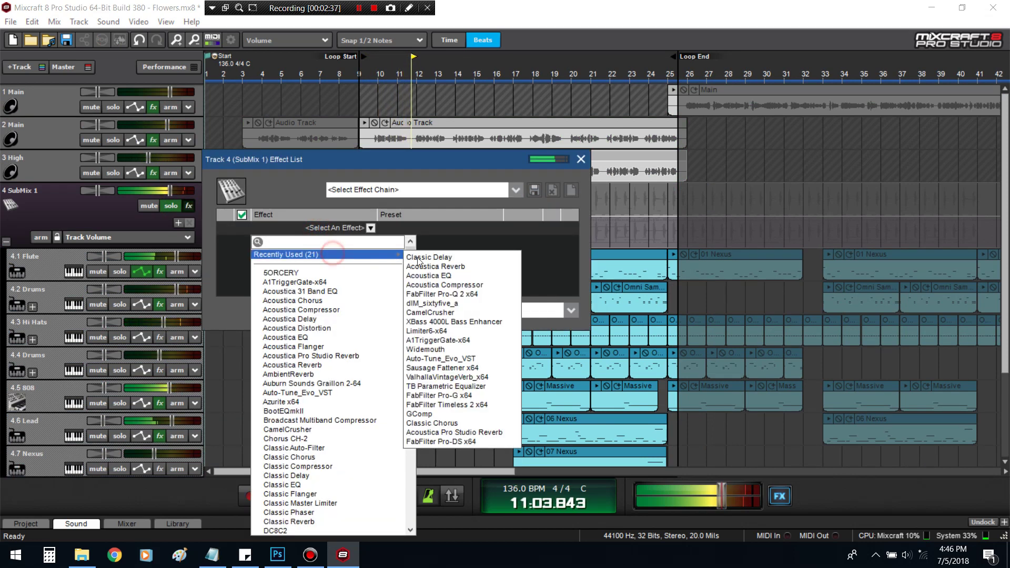
{"action": "left_click", "coordinate": [442, 330]}
{"action": "left_click", "coordinate": [342, 241]}
{"action": "mouse_move", "coordinate": [355, 276]}
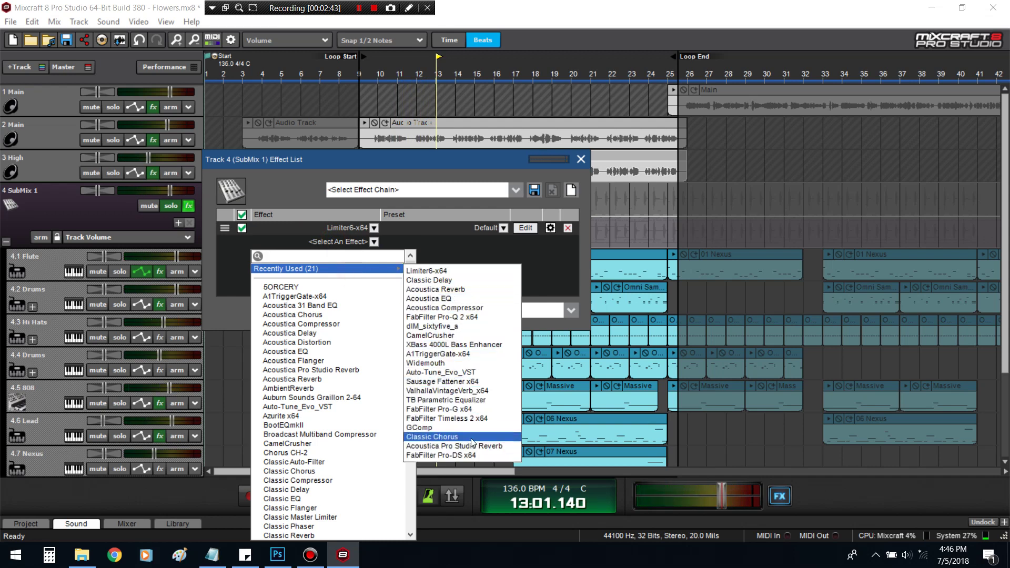
{"action": "left_click", "coordinate": [463, 317]}
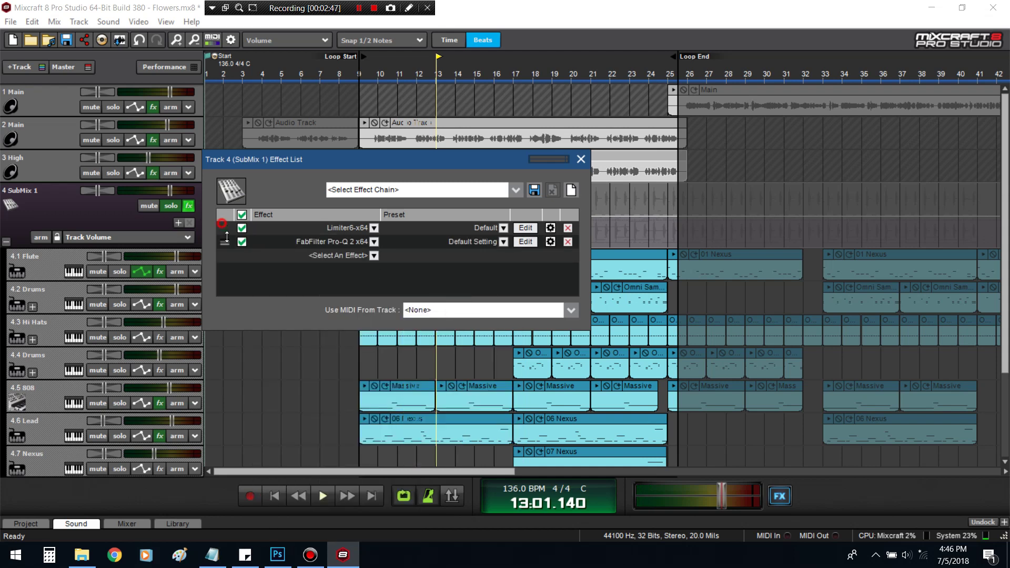
{"action": "left_click_drag", "start_coordinate": [227, 238], "coordinate": [226, 226]}
Add TB Parametric Equalizer to SubMix 1, keeping Limiter6 last in the chain
{"action": "left_click", "coordinate": [339, 255]}
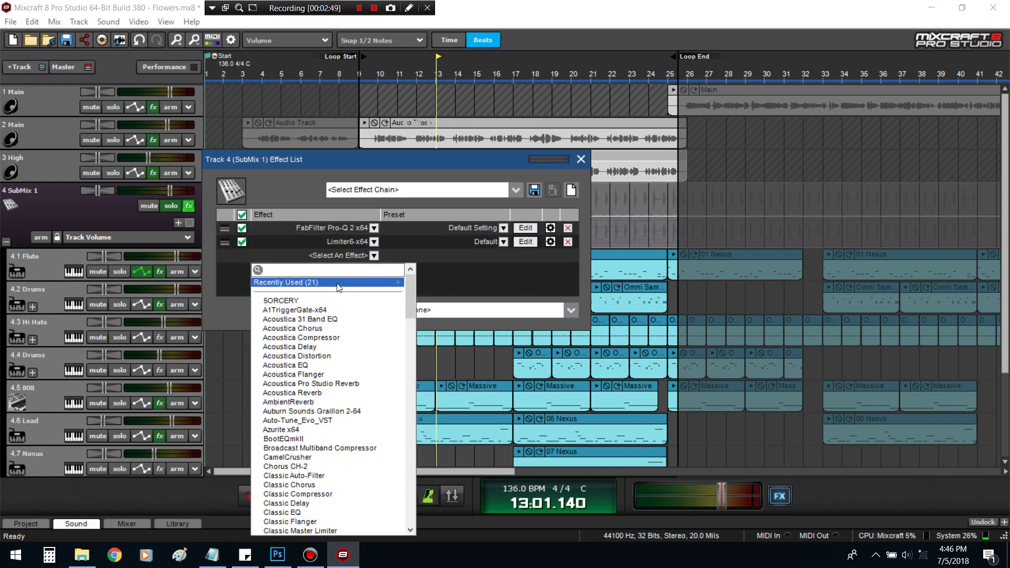
{"action": "mouse_move", "coordinate": [339, 286]}
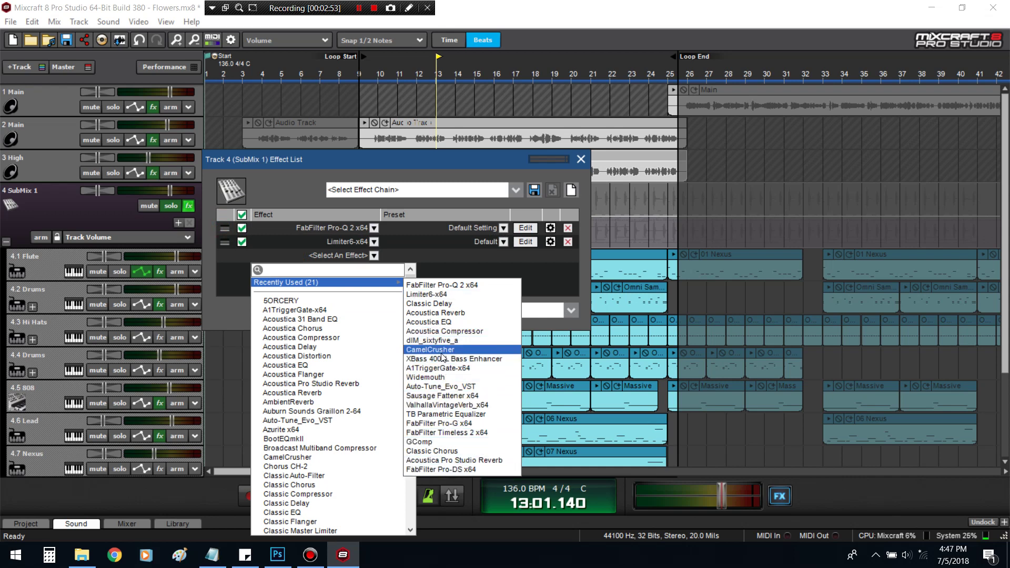
{"action": "left_click", "coordinate": [450, 414]}
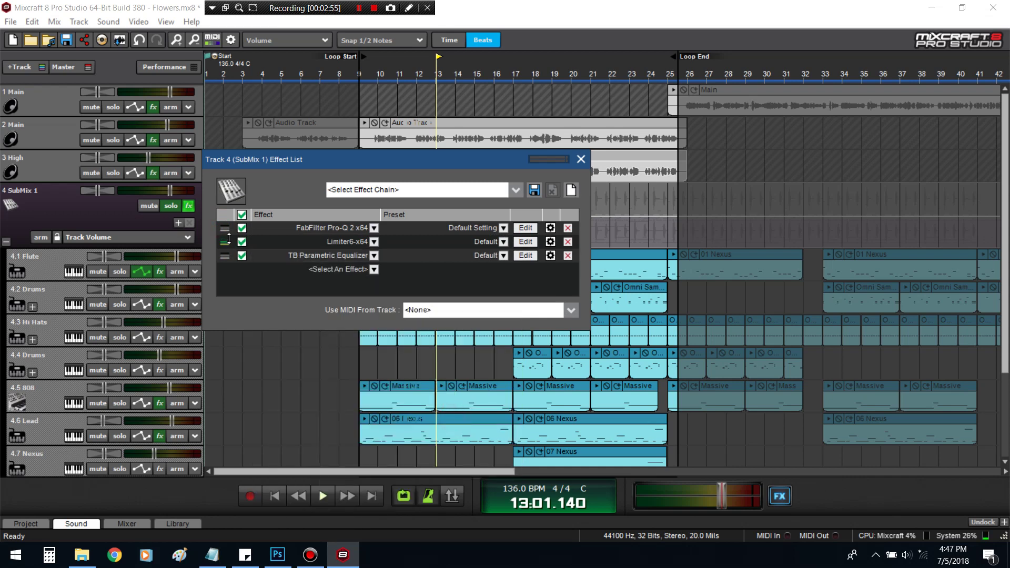
{"action": "left_click_drag", "start_coordinate": [228, 238], "coordinate": [228, 254]}
Try the TB Parametric Equalizer's Mid channel mode, then remove it from the chain
{"action": "left_click", "coordinate": [526, 241]}
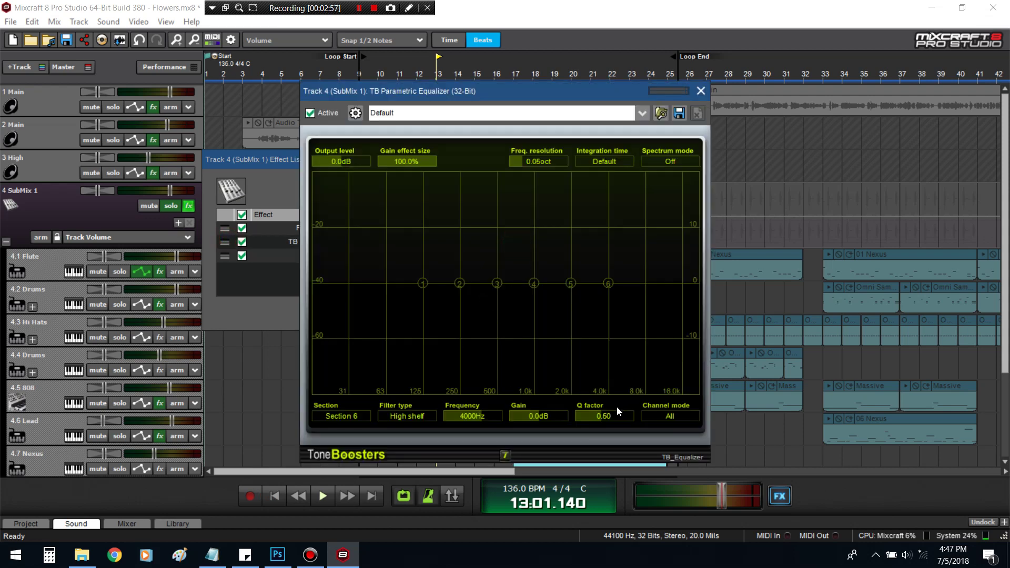
{"action": "left_click", "coordinate": [680, 416]}
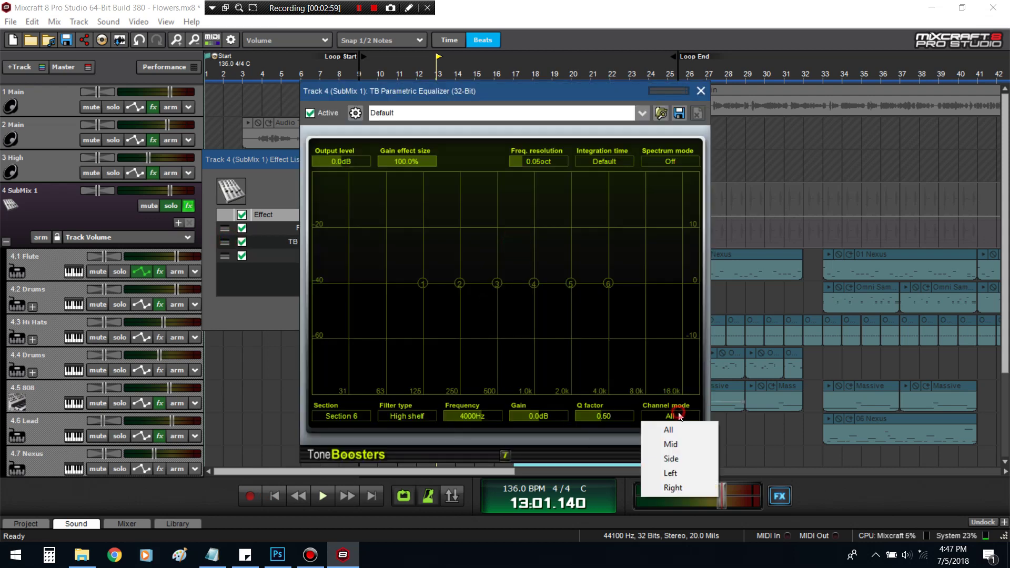
{"action": "left_click", "coordinate": [679, 446]}
{"action": "left_click", "coordinate": [678, 415]}
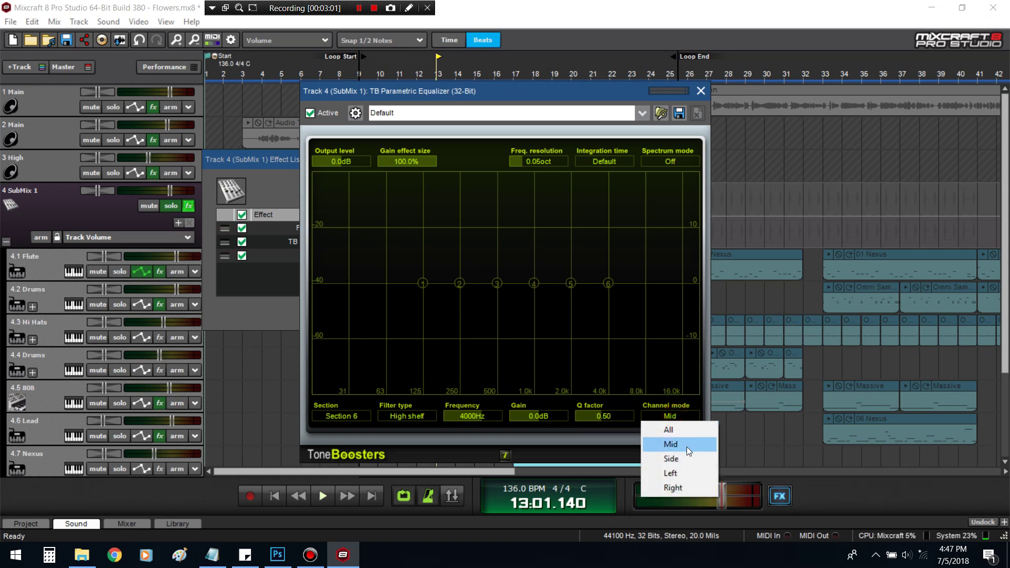
{"action": "left_click", "coordinate": [680, 415]}
{"action": "left_click", "coordinate": [701, 90]}
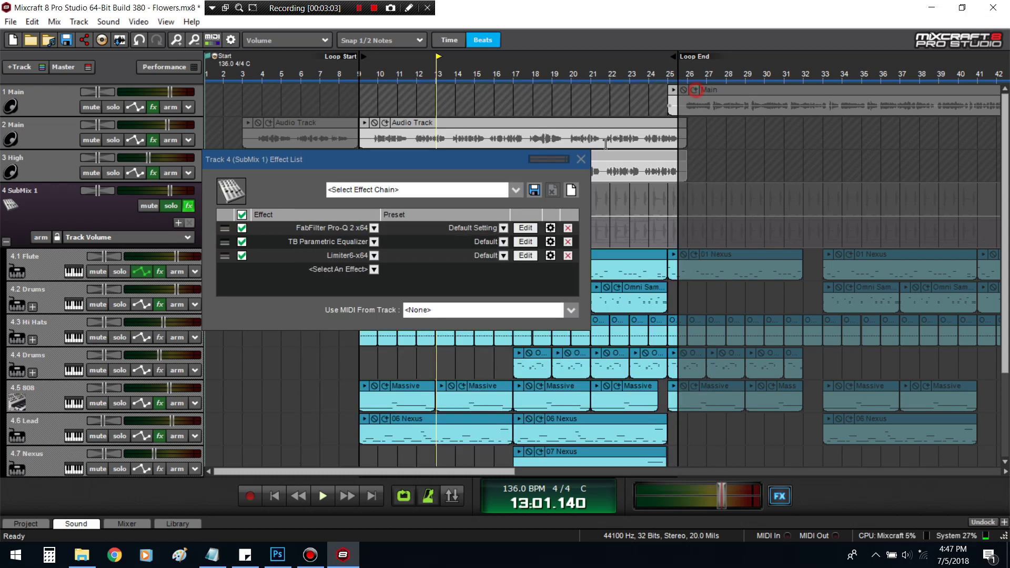
{"action": "left_click", "coordinate": [568, 241]}
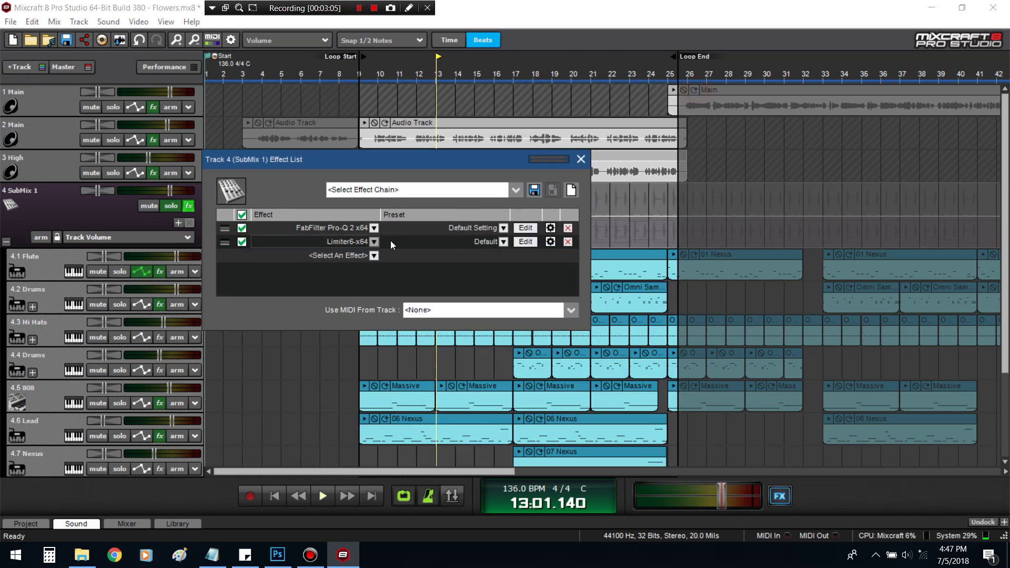
{"action": "left_click_drag", "start_coordinate": [374, 169], "coordinate": [446, 272]}
Open SubMix 1's Pro-Q 2 editor and play the beat from bar 10
{"action": "left_click", "coordinate": [595, 330]}
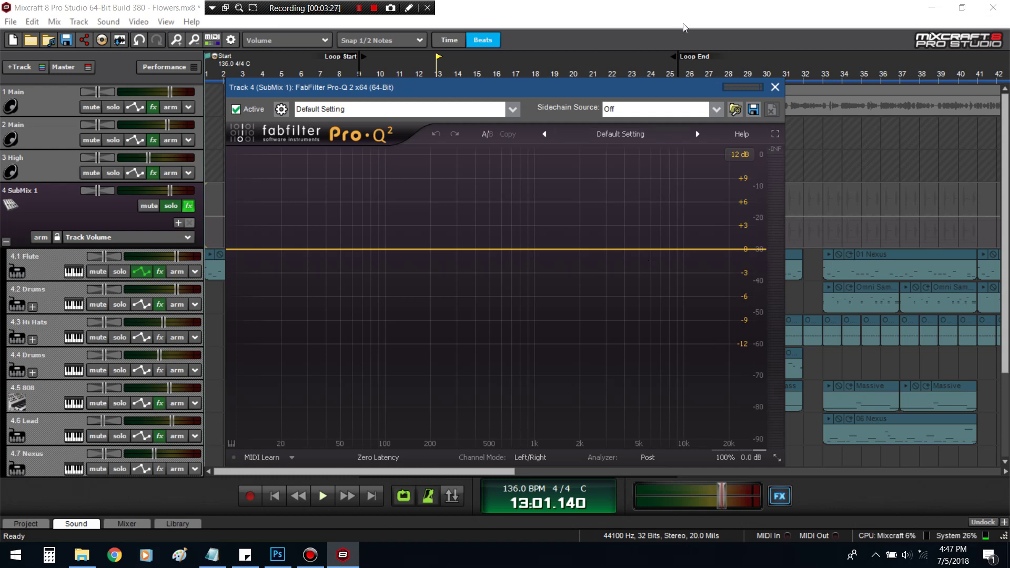
{"action": "left_click_drag", "start_coordinate": [597, 95], "coordinate": [588, 246]}
{"action": "left_click", "coordinate": [369, 75]}
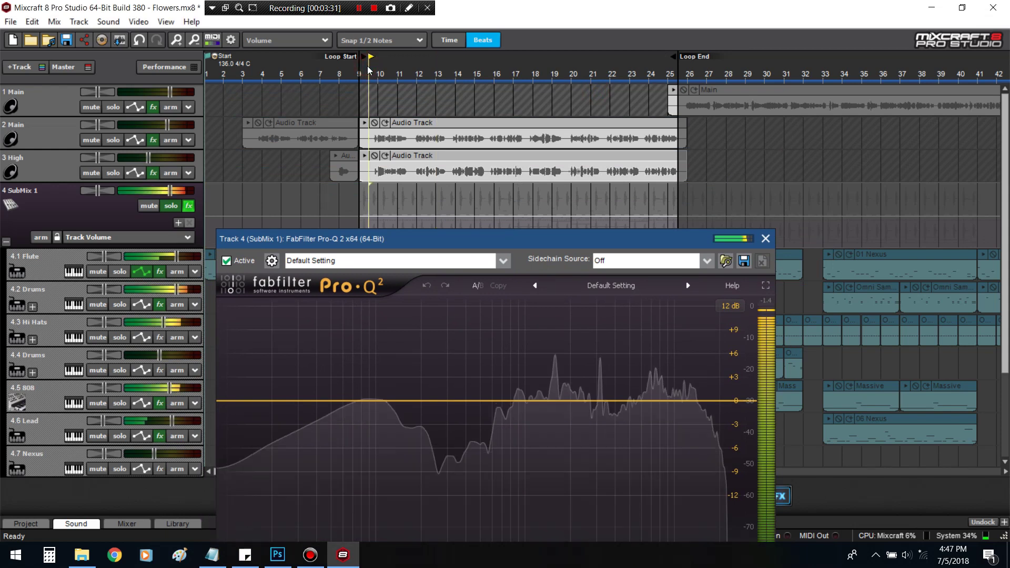
{"action": "key", "text": "space"}
{"action": "left_click_drag", "start_coordinate": [505, 239], "coordinate": [452, 71]}
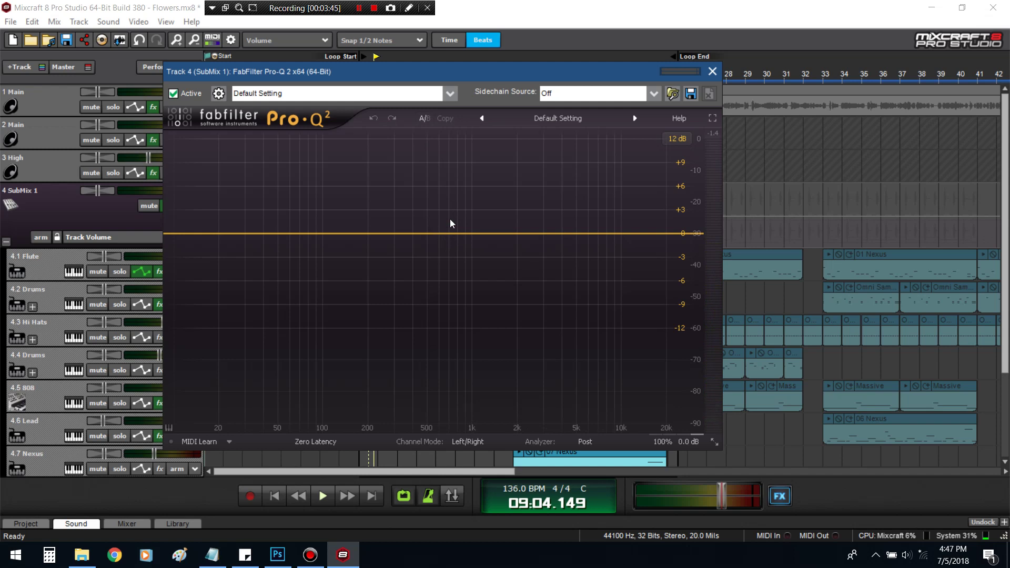
Switch Pro-Q 2 to Mid/Side and add a mid-only 2 dB bell dip near 739 Hz
{"action": "left_click", "coordinate": [468, 441]}
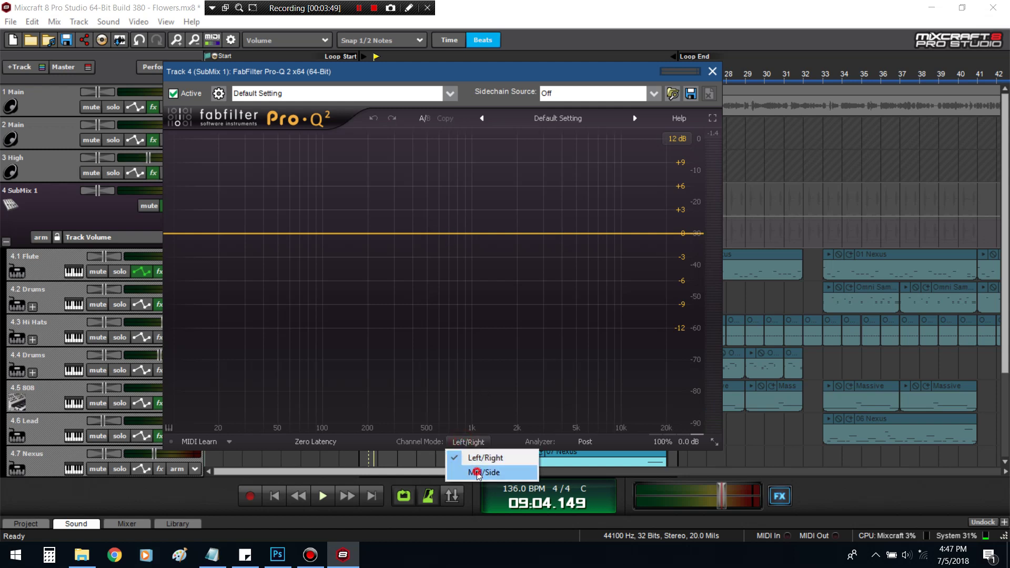
{"action": "left_click", "coordinate": [477, 473]}
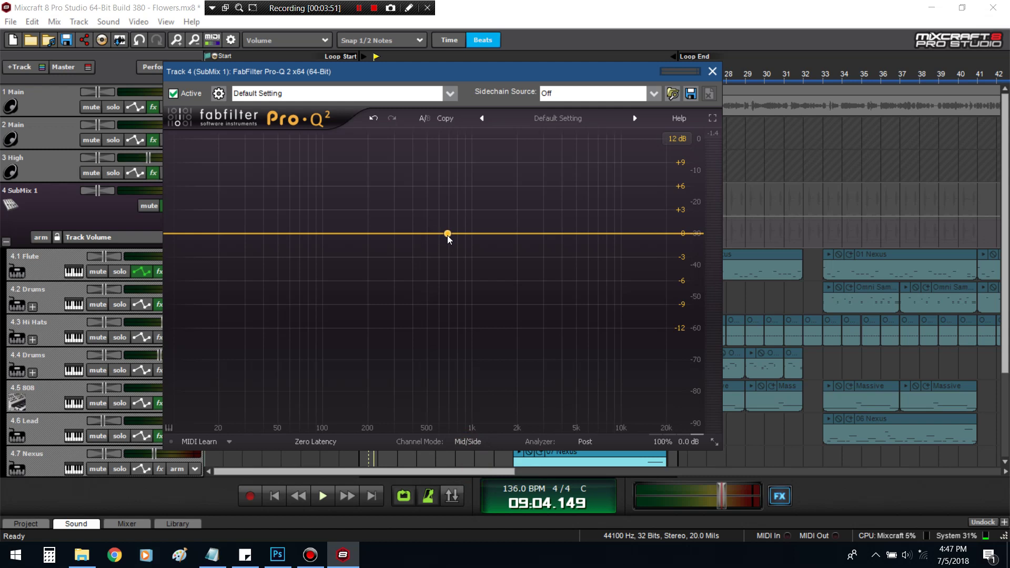
{"action": "left_click_drag", "start_coordinate": [449, 234], "coordinate": [449, 214]}
{"action": "right_click", "coordinate": [450, 213]}
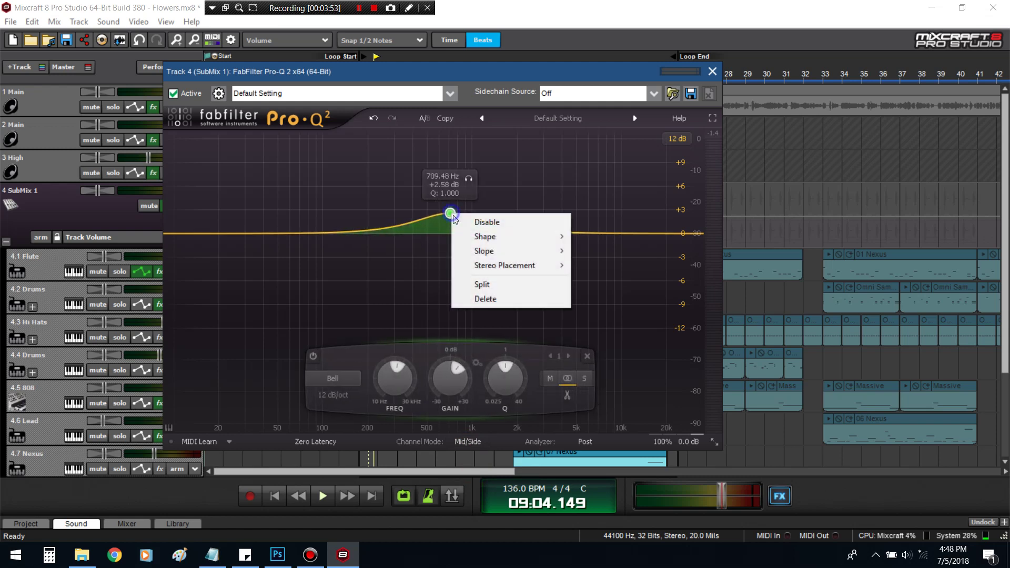
{"action": "left_click", "coordinate": [502, 266]}
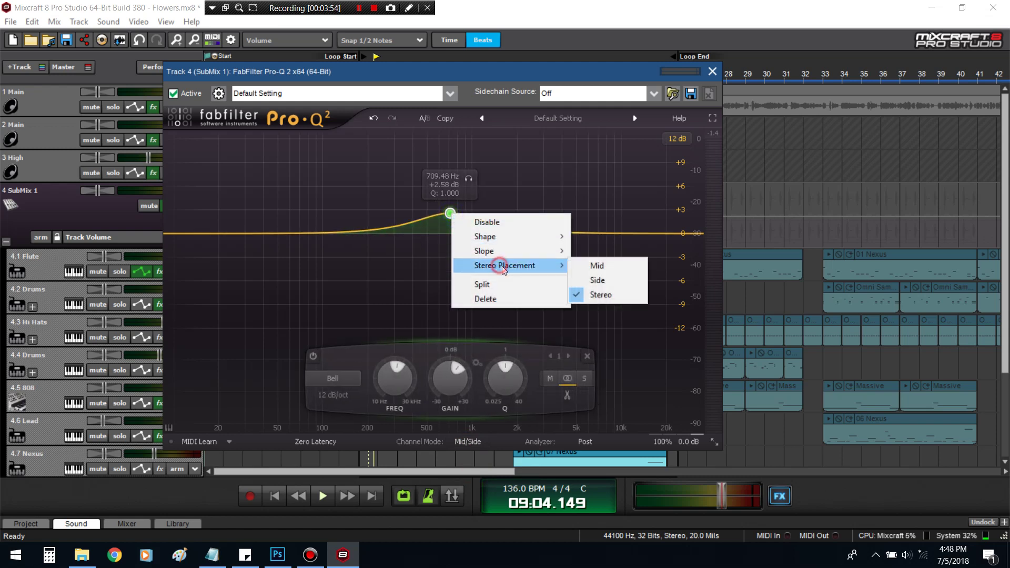
{"action": "left_click", "coordinate": [604, 265]}
{"action": "left_click_drag", "start_coordinate": [450, 215], "coordinate": [453, 251]}
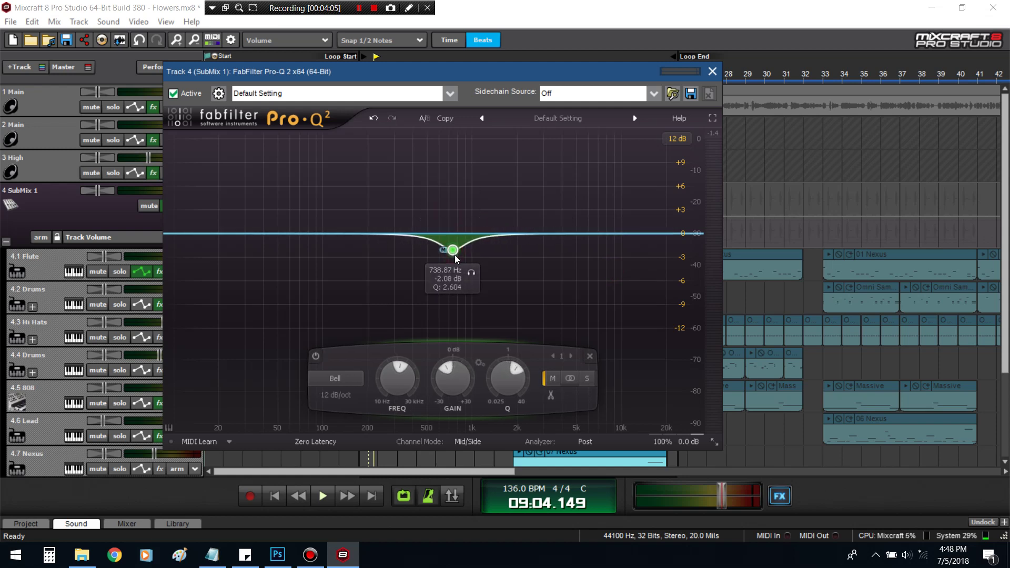
Add a +2.58 dB side bell boost near 724 Hz, then close the effect list
{"action": "left_click_drag", "start_coordinate": [456, 72], "coordinate": [498, 145]}
{"action": "mouse_move", "coordinate": [496, 328]}
{"action": "left_click_drag", "start_coordinate": [487, 309], "coordinate": [488, 289]}
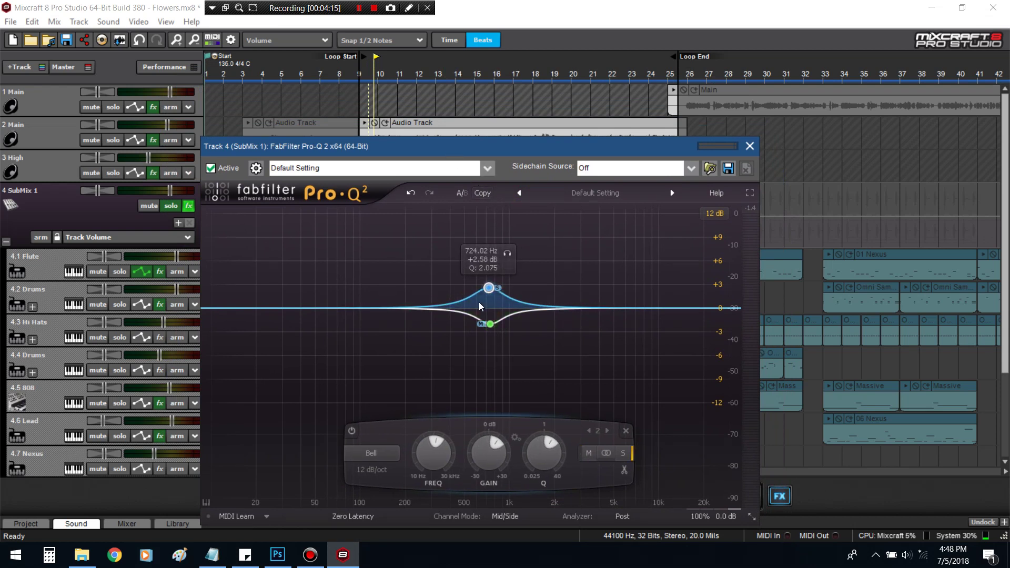
{"action": "mouse_move", "coordinate": [495, 327]}
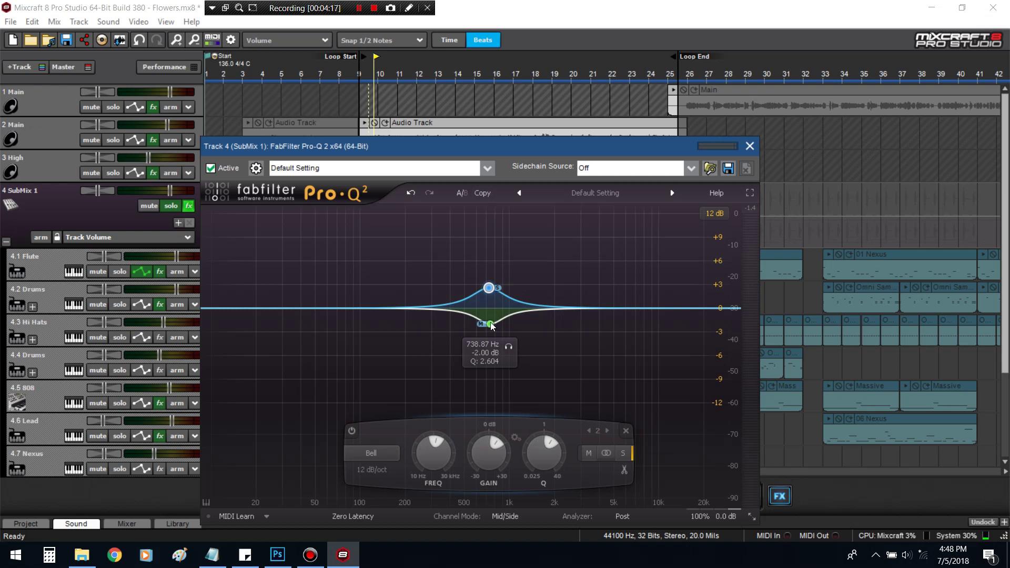
{"action": "left_click_drag", "start_coordinate": [462, 150], "coordinate": [481, 224]}
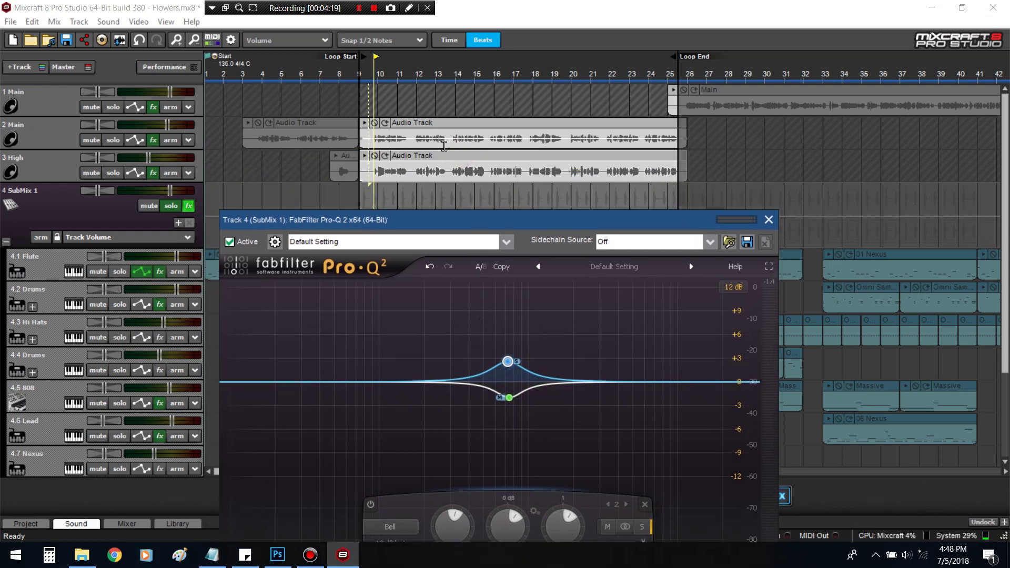
{"action": "mouse_move", "coordinate": [501, 354]}
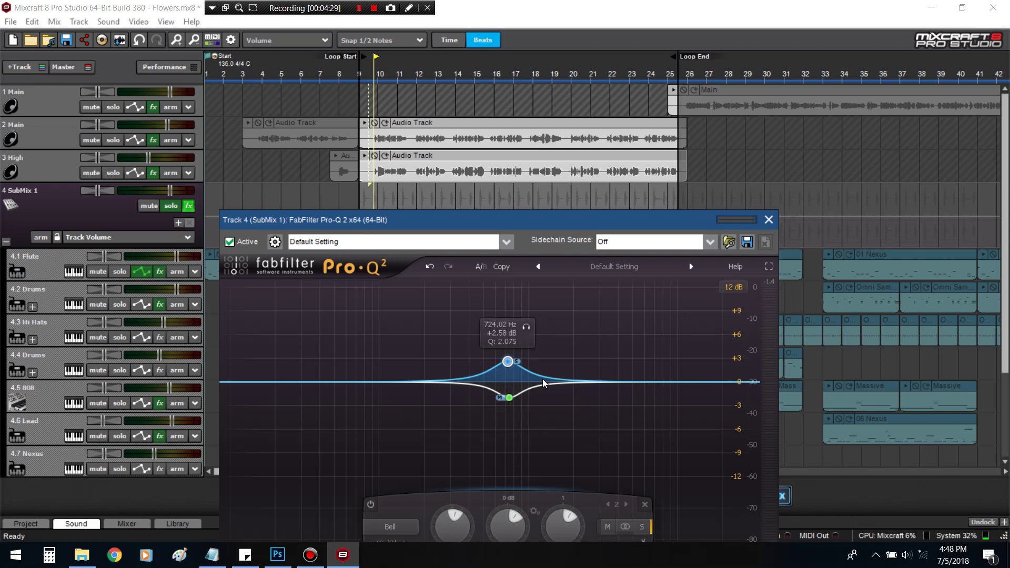
{"action": "left_click_drag", "start_coordinate": [598, 228], "coordinate": [619, 314]}
{"action": "left_click", "coordinate": [654, 257]}
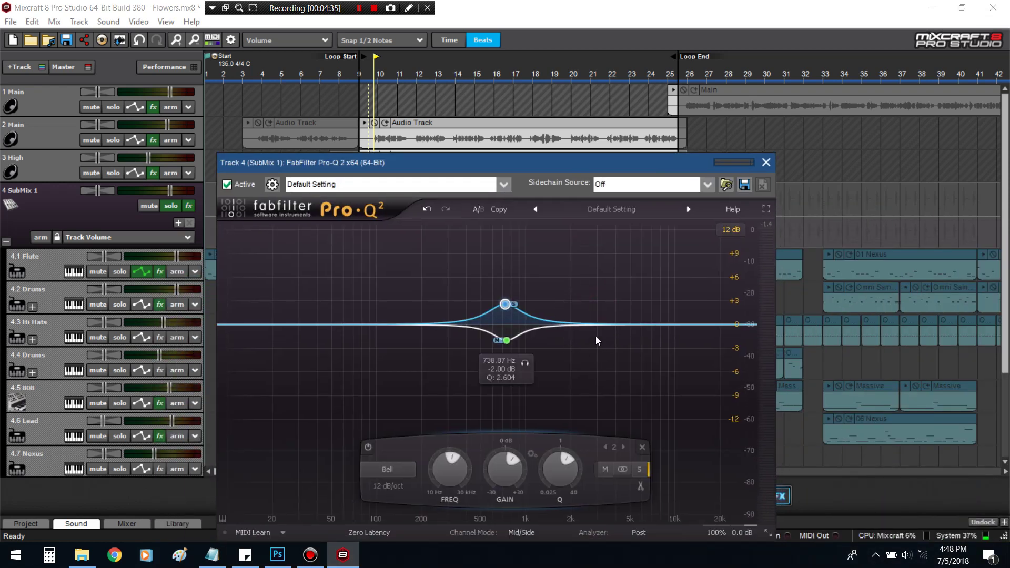
Add a mid-only -1.83 dB dip at 3598 Hz and a +2.75 dB boost near 5080 Hz
{"action": "left_click_drag", "start_coordinate": [600, 324], "coordinate": [609, 339]}
{"action": "right_click", "coordinate": [609, 338]}
{"action": "mouse_move", "coordinate": [678, 396]}
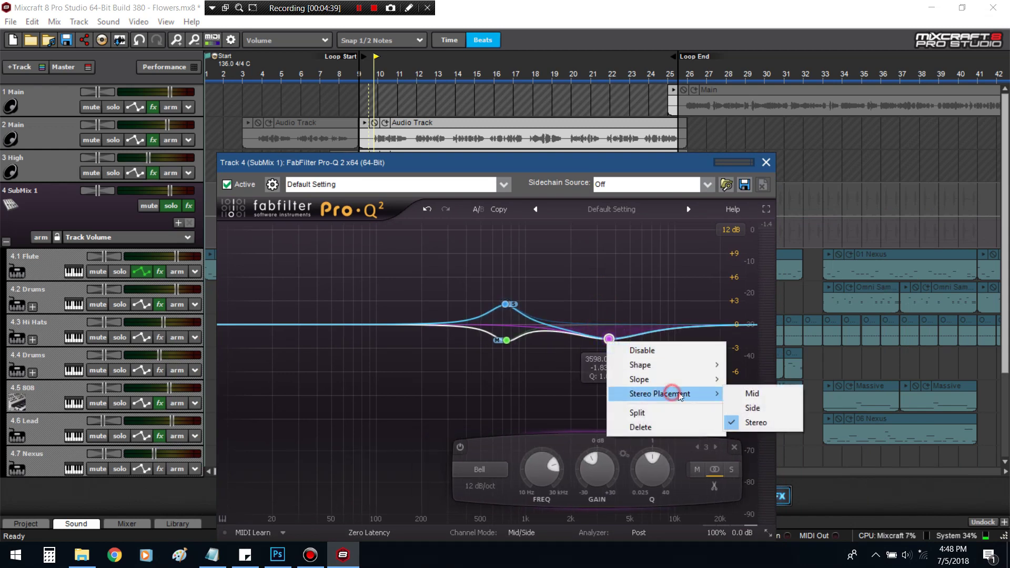
{"action": "left_click", "coordinate": [754, 394]}
{"action": "scroll", "coordinate": [619, 342], "scroll_direction": "up", "scroll_amount": 5}
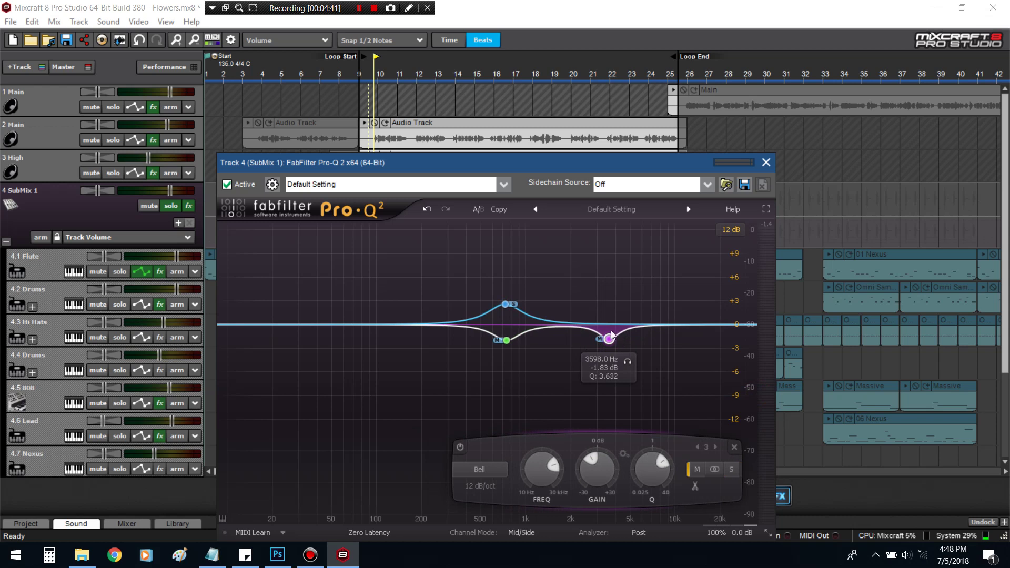
{"action": "left_click_drag", "start_coordinate": [610, 324], "coordinate": [637, 303]}
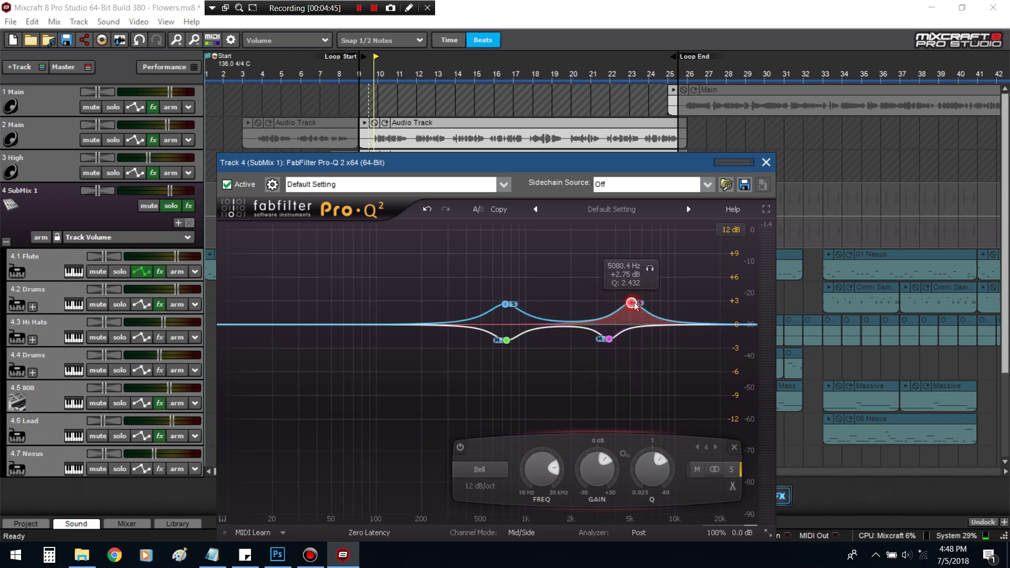
Close Pro-Q 2, unsolo SubMix 1, and play the full mix
{"action": "left_click", "coordinate": [764, 163]}
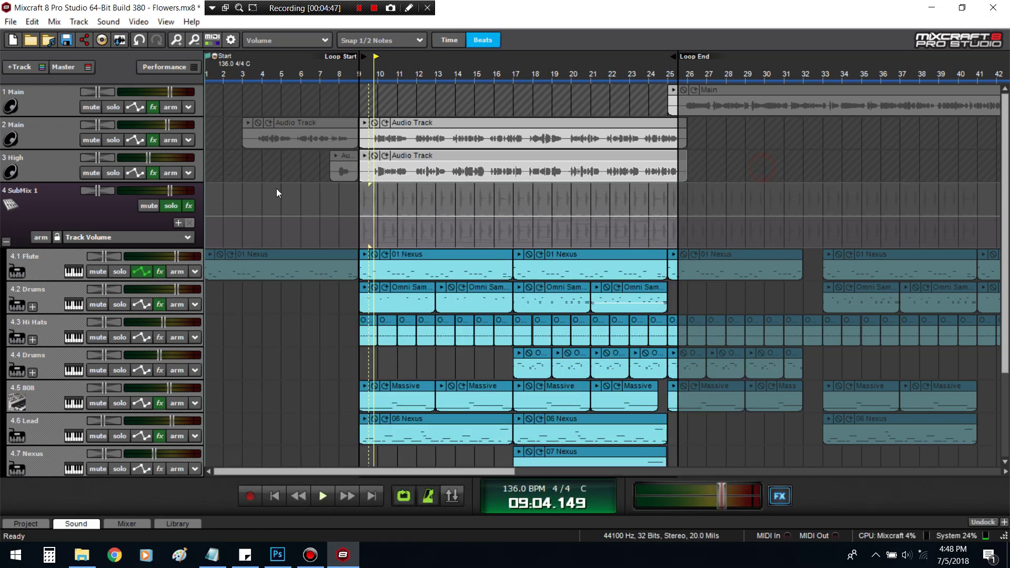
{"action": "left_click", "coordinate": [173, 205]}
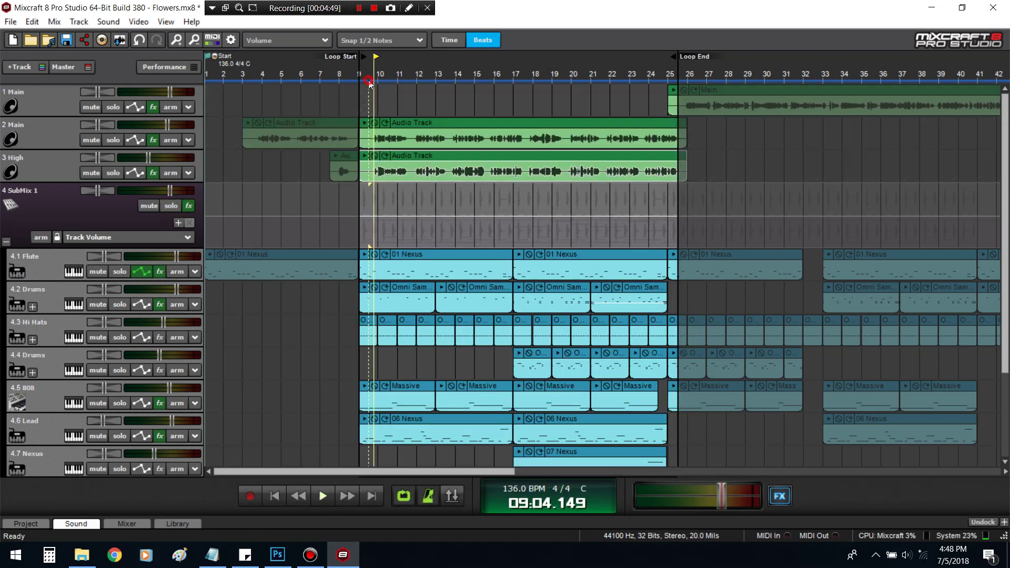
{"action": "key", "text": "space"}
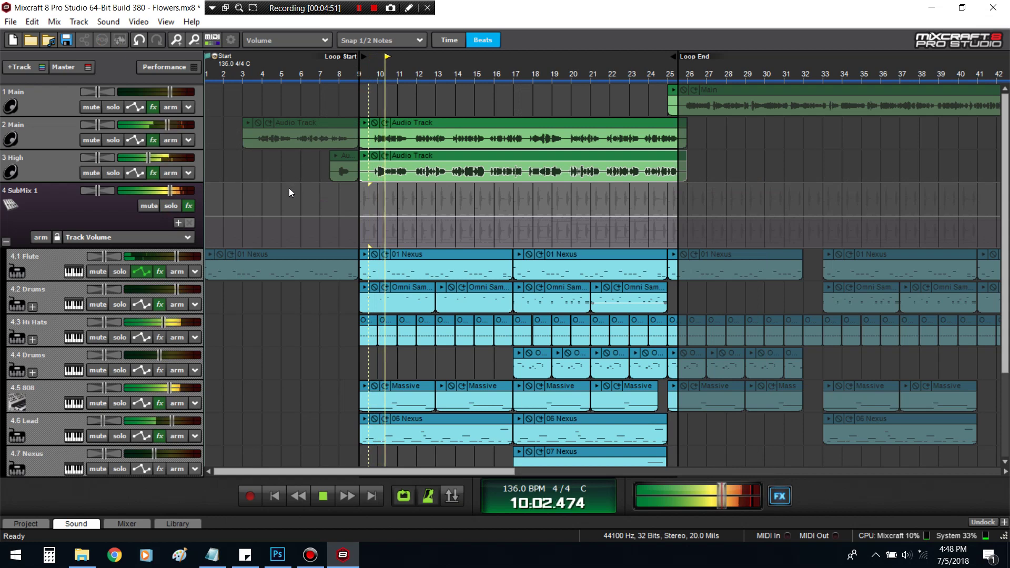
A/B the mix by toggling SubMix 1's Pro-Q 2 bypass off and on twice
{"action": "left_click", "coordinate": [189, 206]}
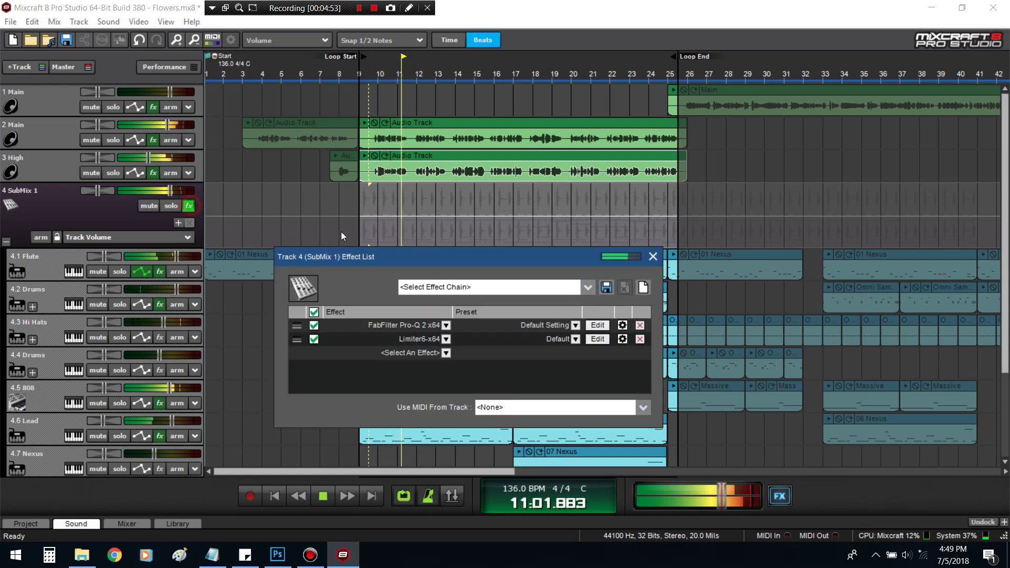
{"action": "left_click", "coordinate": [314, 327]}
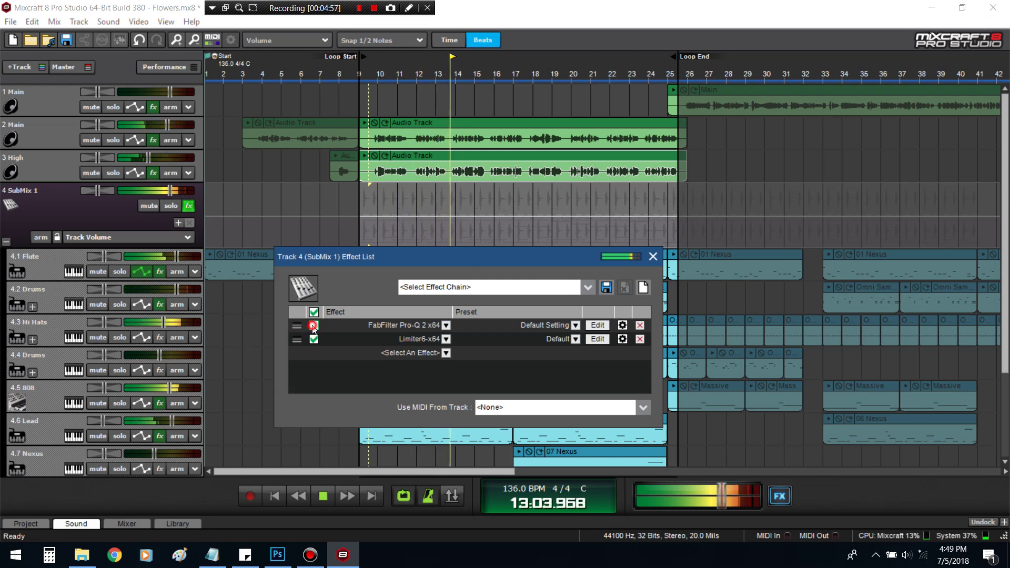
{"action": "left_click", "coordinate": [314, 326]}
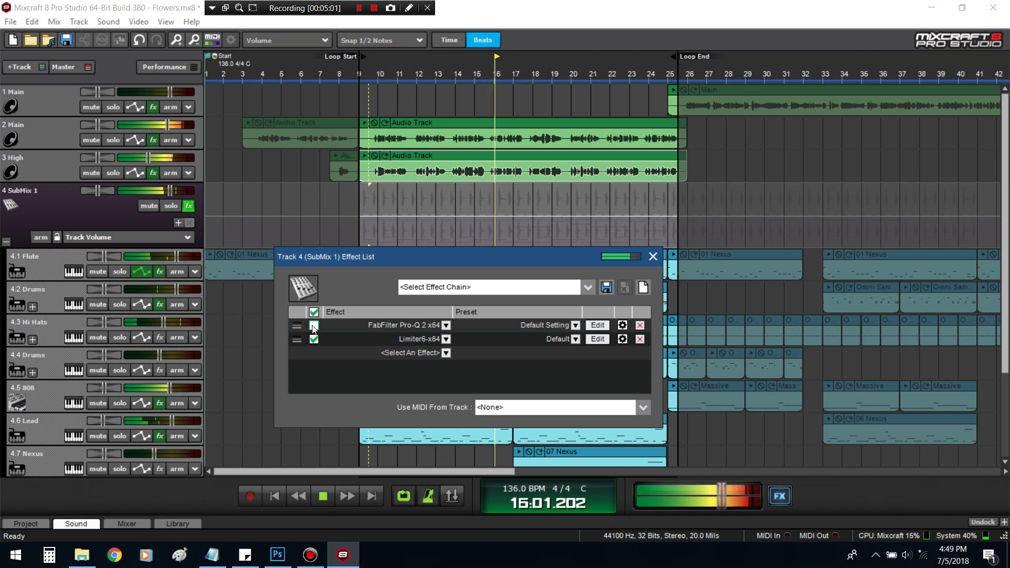
{"action": "left_click", "coordinate": [314, 327]}
{"action": "left_click", "coordinate": [313, 326]}
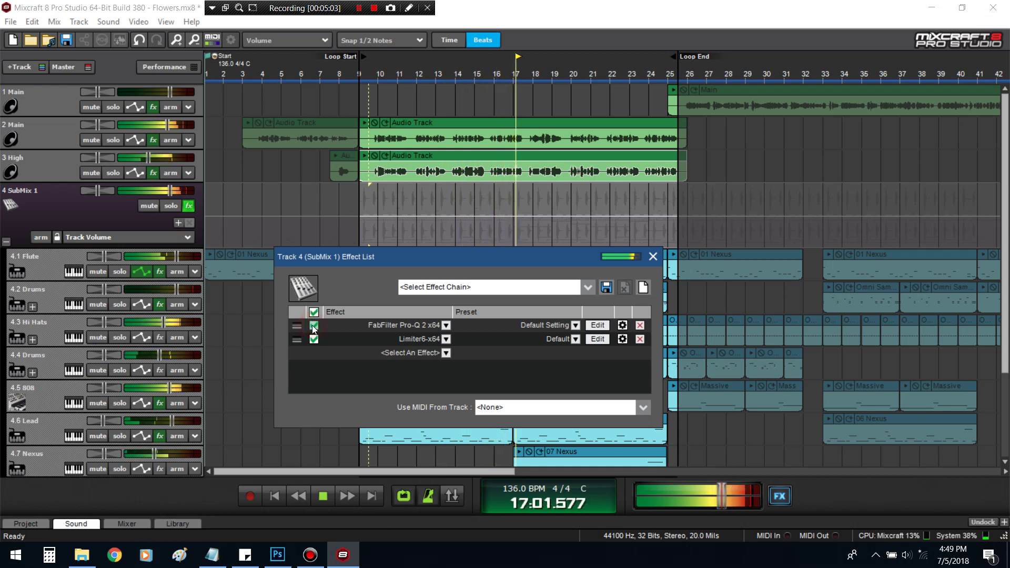
Reopen Pro-Q 2 and nudge the 5 kHz boost band slightly higher while playback restarts
{"action": "left_click", "coordinate": [597, 325]}
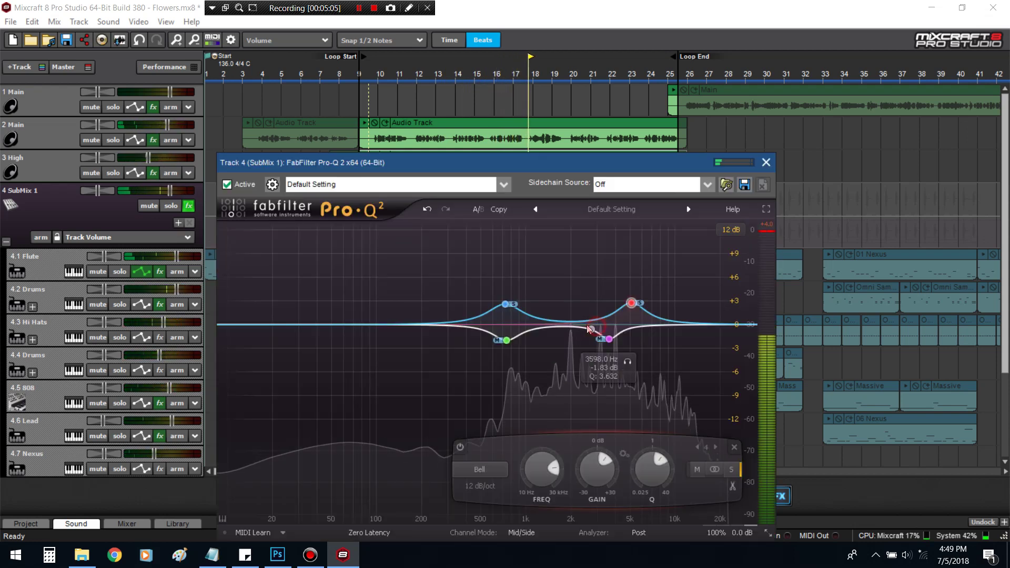
{"action": "scroll", "coordinate": [635, 305], "scroll_direction": "down", "scroll_amount": 2}
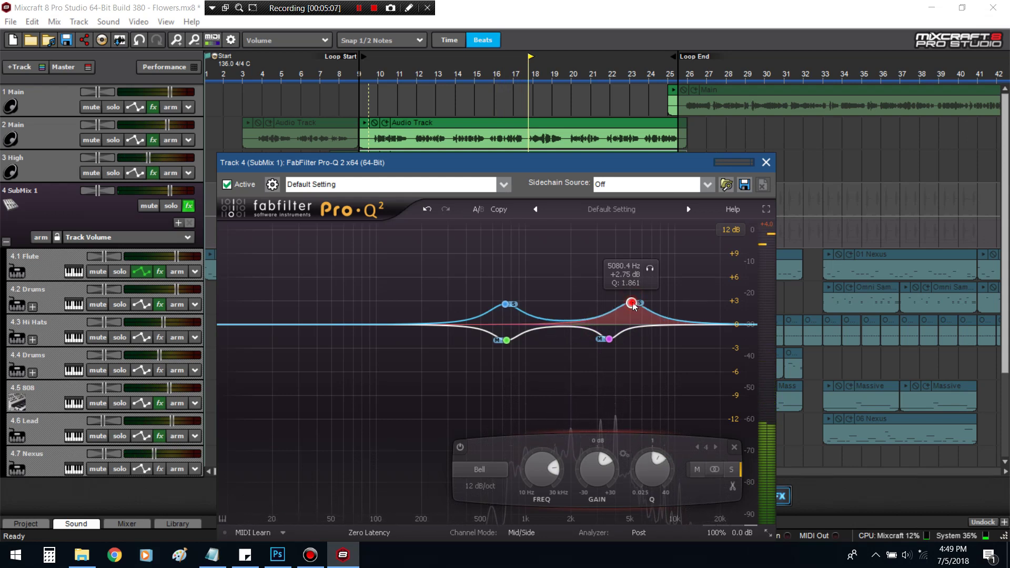
{"action": "left_click_drag", "start_coordinate": [635, 305], "coordinate": [635, 300]}
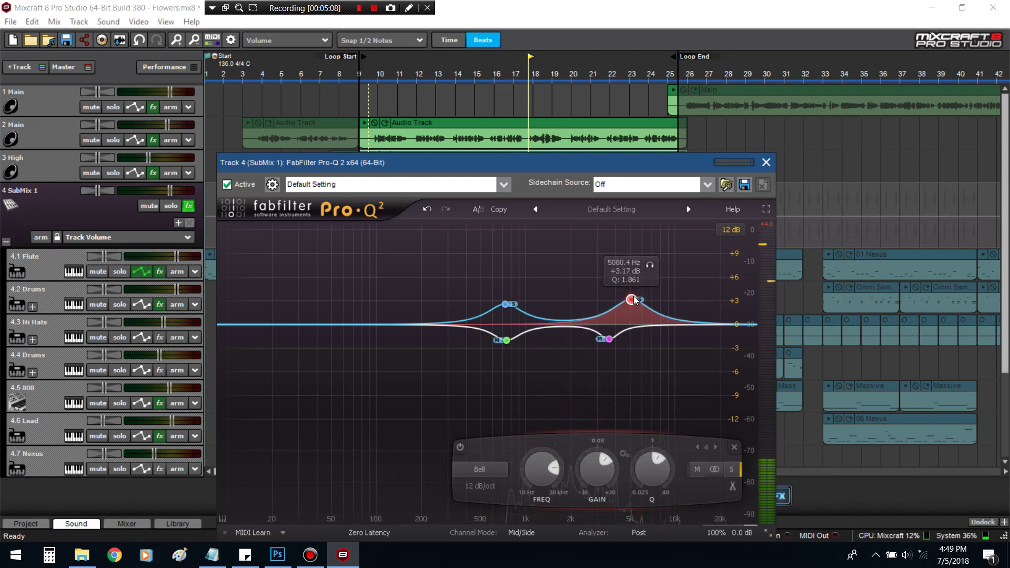
{"action": "left_click", "coordinate": [609, 339]}
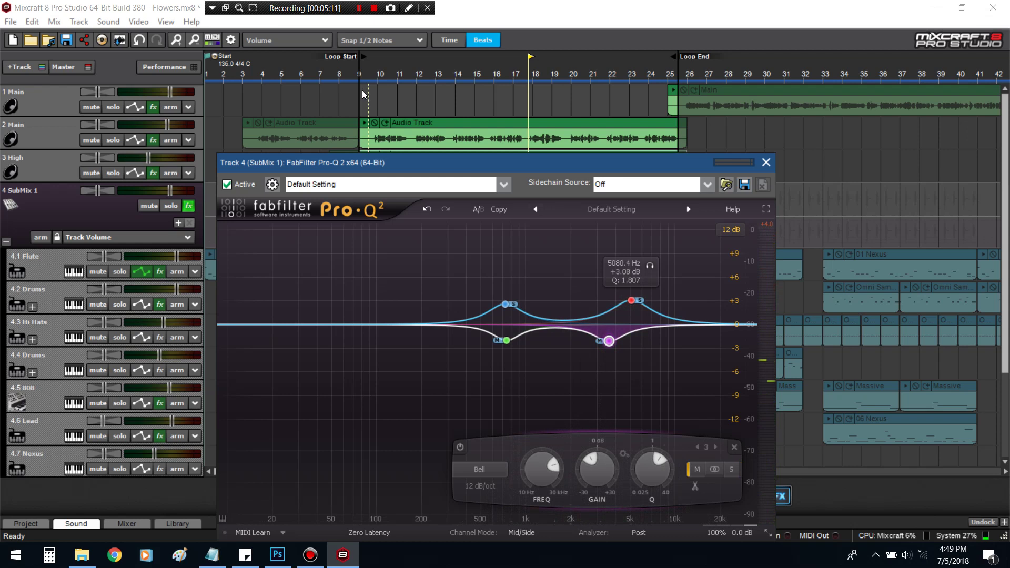
{"action": "key", "text": "space"}
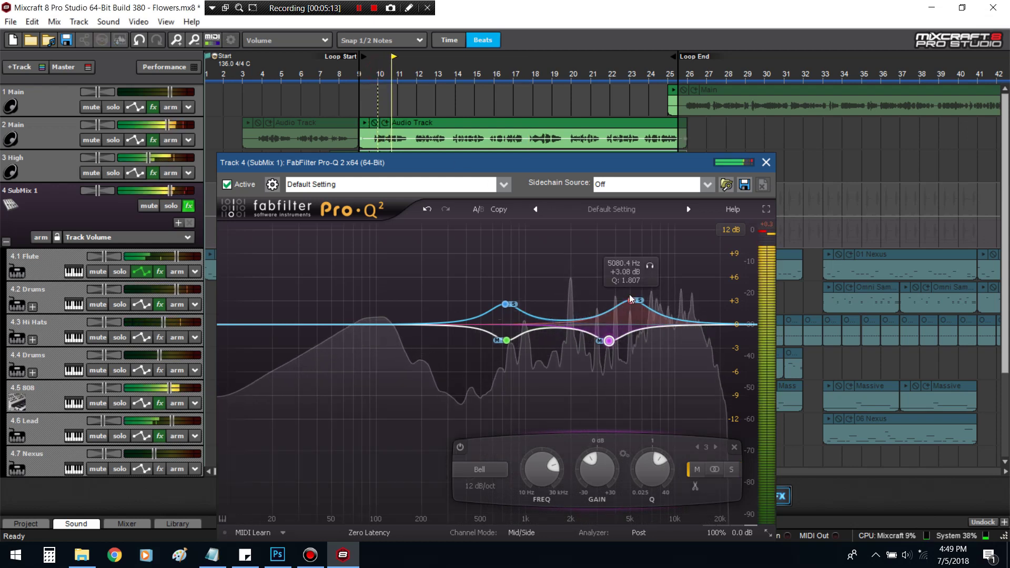
{"action": "left_click_drag", "start_coordinate": [631, 299], "coordinate": [631, 297]}
{"action": "left_click", "coordinate": [650, 265]}
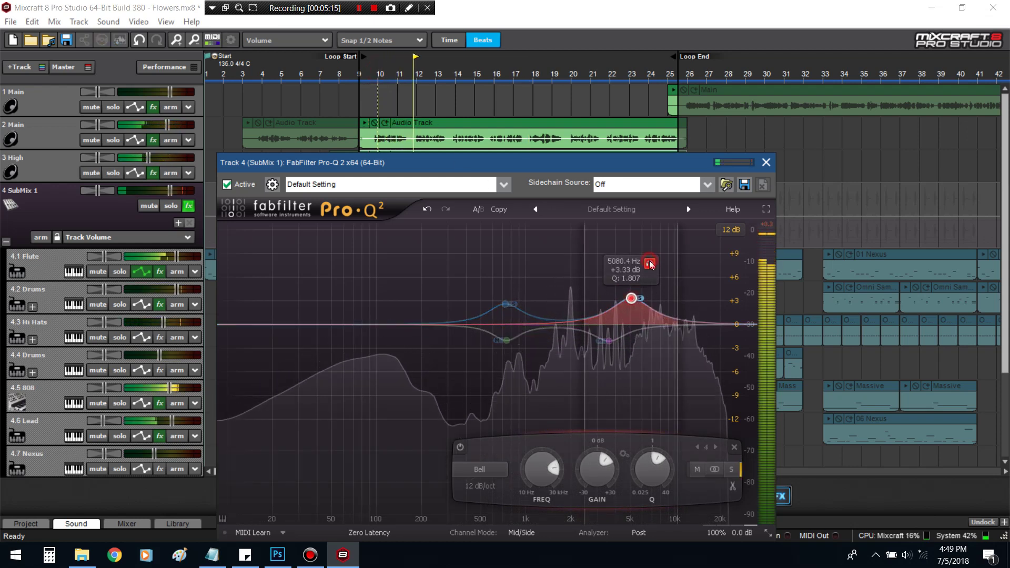
With SubMix 1 soloed, audition bands: purple to about 3090 Hz, side boost 843 Hz, mid dip 674 Hz
{"action": "left_click", "coordinate": [171, 206]}
{"action": "left_click", "coordinate": [649, 264]}
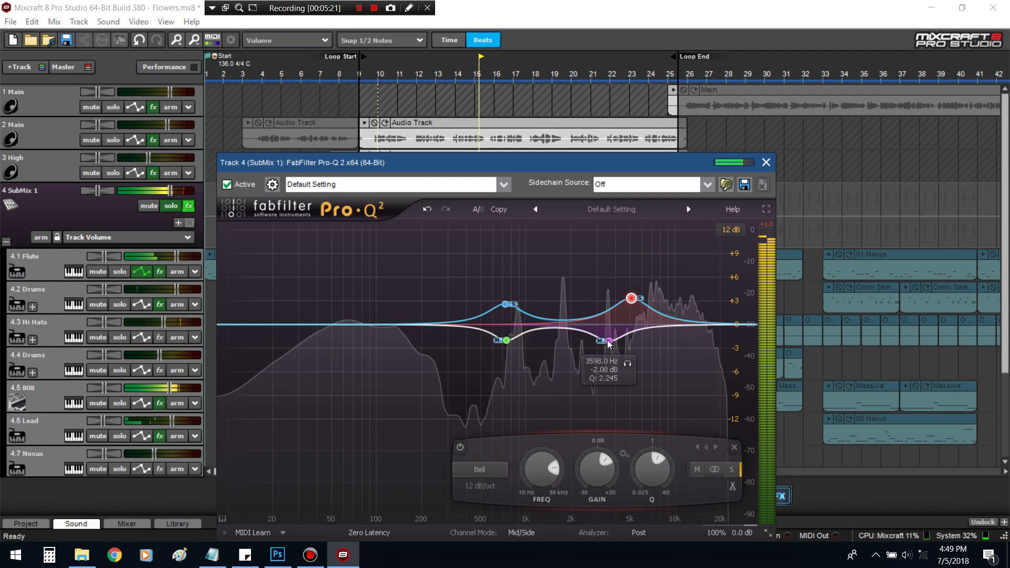
{"action": "left_click", "coordinate": [628, 364]}
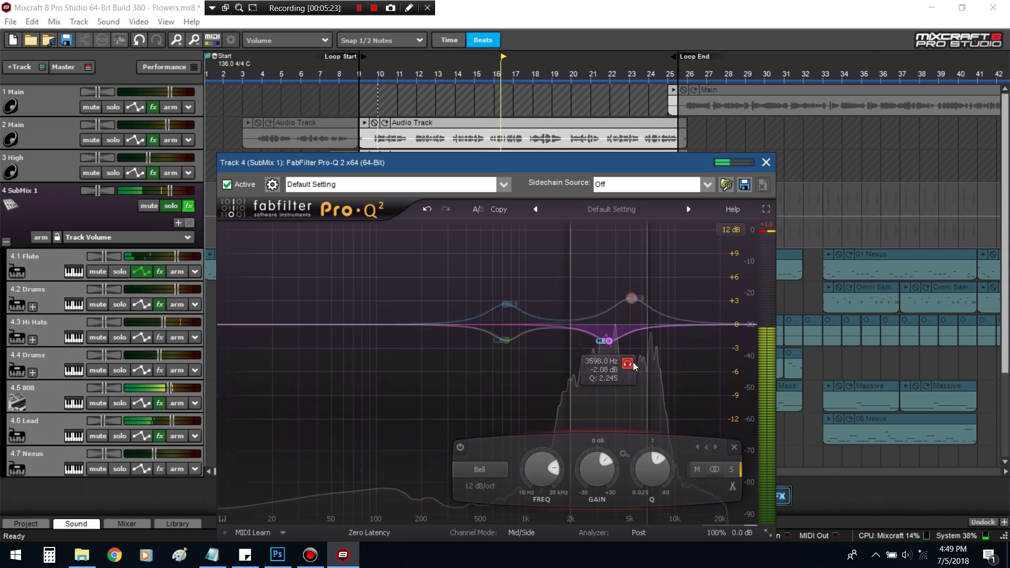
{"action": "left_click_drag", "start_coordinate": [634, 366], "coordinate": [621, 366]}
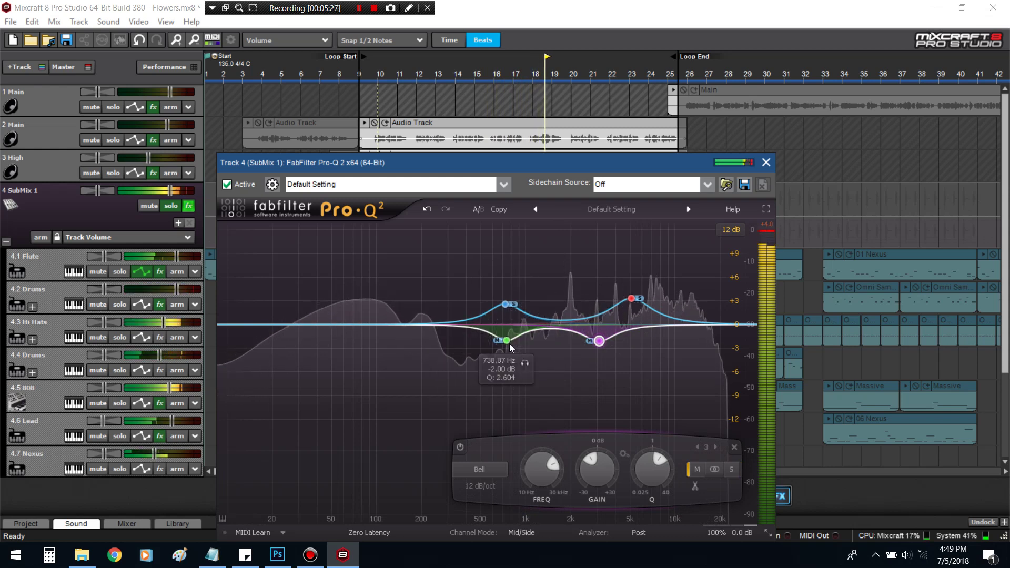
{"action": "left_click_drag", "start_coordinate": [524, 364], "coordinate": [518, 378]}
{"action": "left_click_drag", "start_coordinate": [507, 304], "coordinate": [513, 324]}
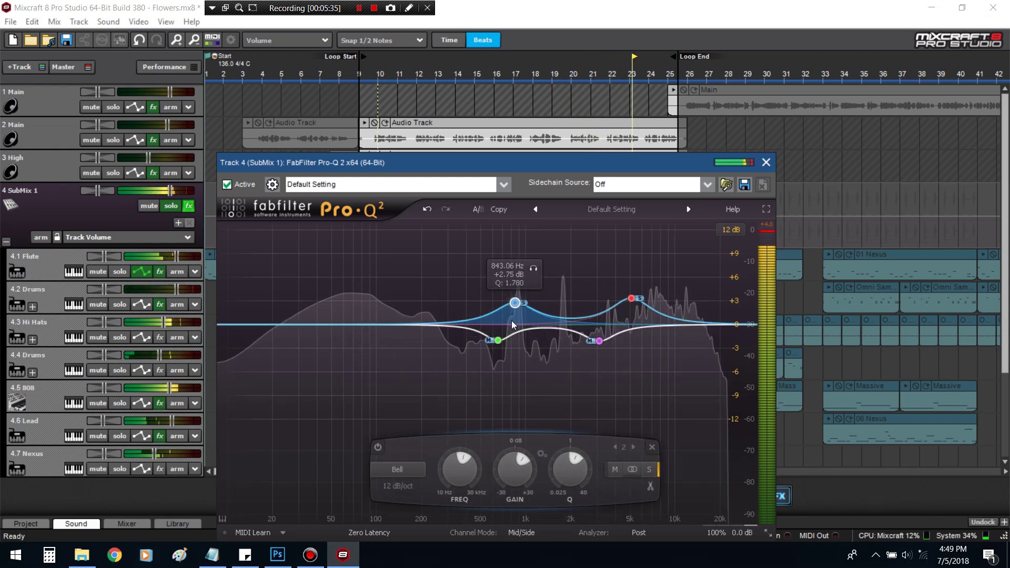
{"action": "mouse_move", "coordinate": [533, 268]}
{"action": "left_mouse_down"}
{"action": "mouse_move", "coordinate": [547, 274]}
{"action": "mouse_move", "coordinate": [533, 271]}
{"action": "left_mouse_up"}
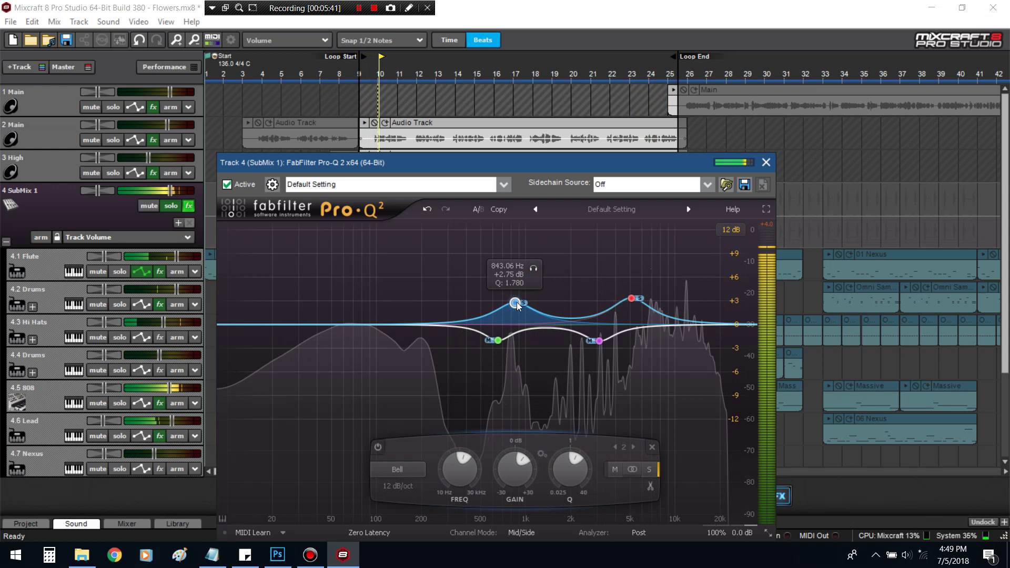
{"action": "left_click", "coordinate": [544, 330]}
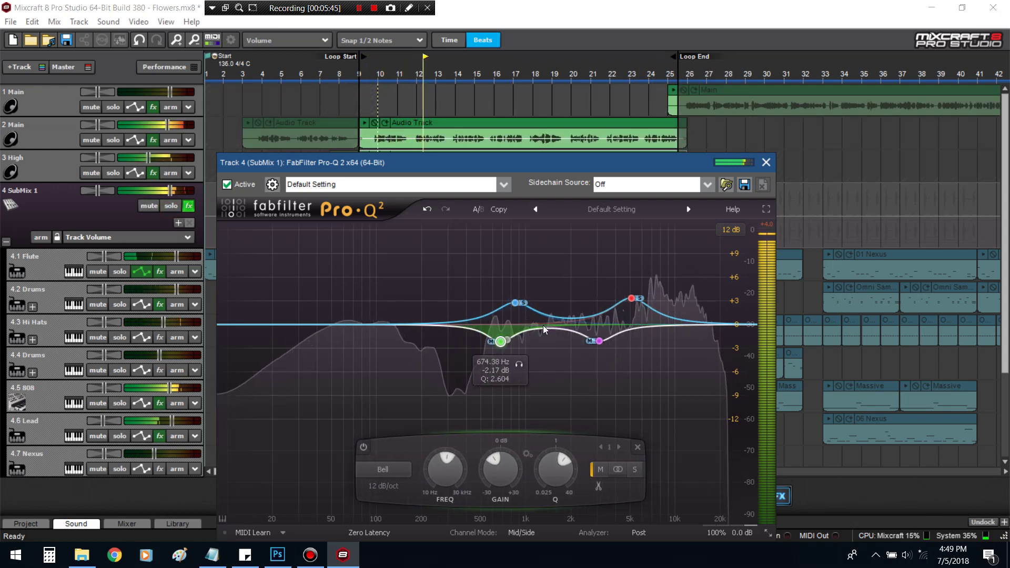
{"action": "left_click", "coordinate": [766, 162]}
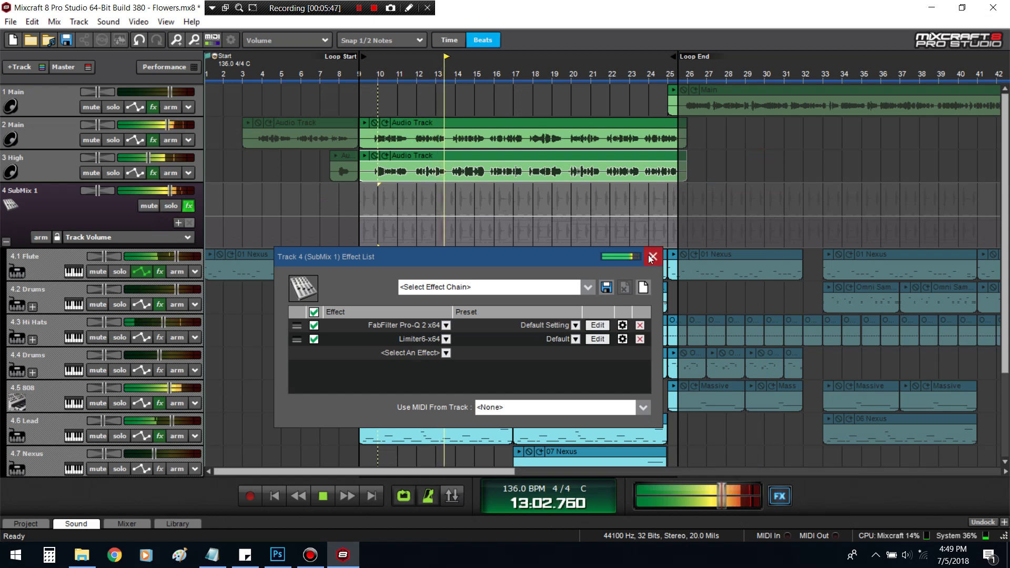
Close SubMix 1's effect list, stop playback, and check the Main track's effects
{"action": "left_click", "coordinate": [652, 256]}
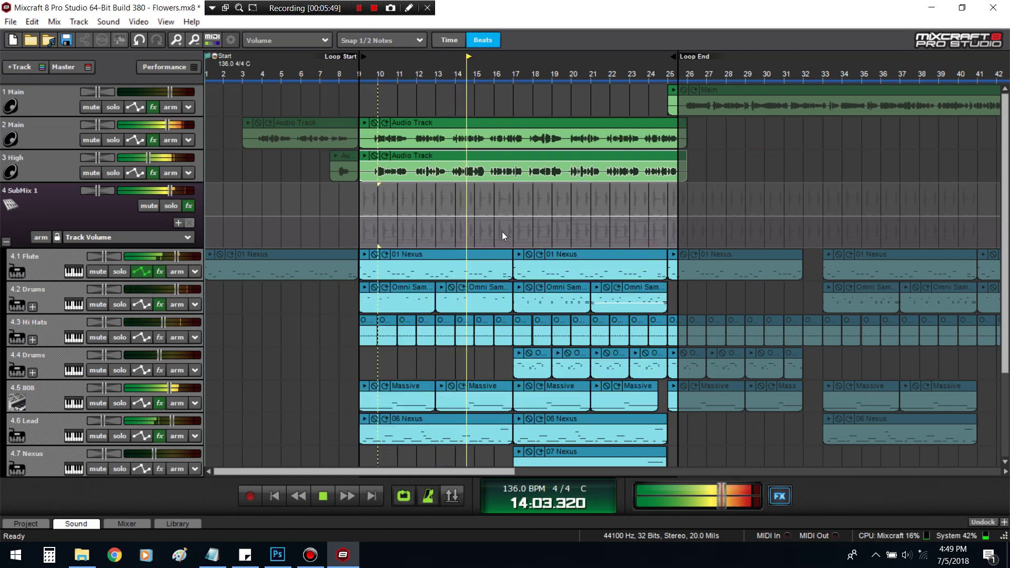
{"action": "key", "text": "space"}
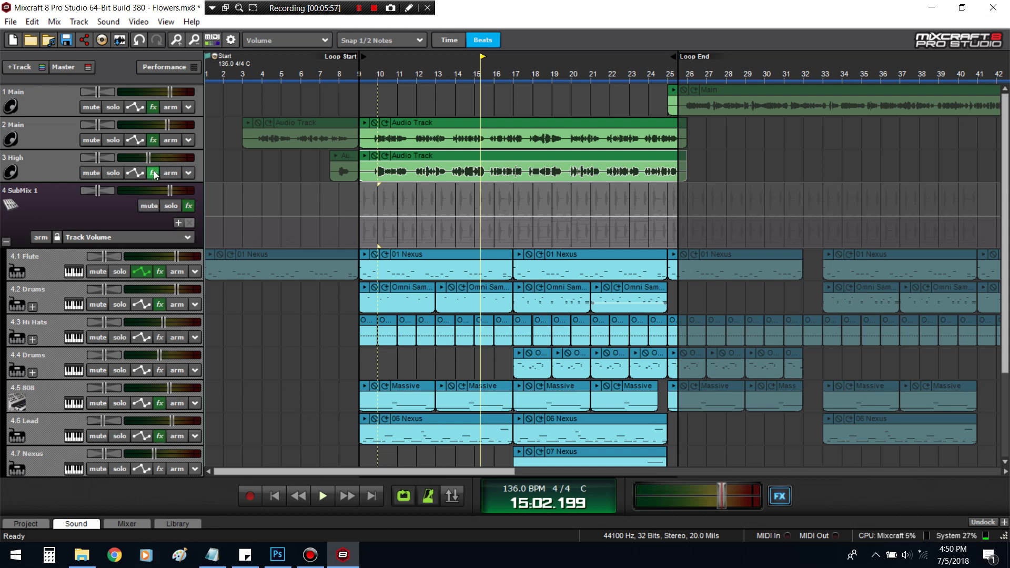
{"action": "left_click", "coordinate": [155, 140]}
{"action": "left_click", "coordinate": [156, 141]}
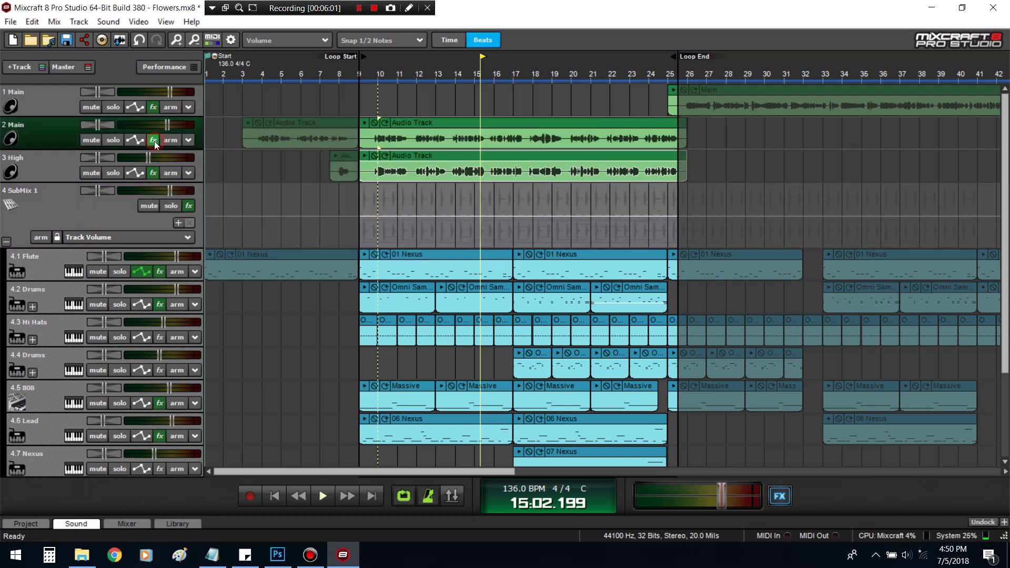
{"action": "left_click", "coordinate": [153, 141]}
{"action": "scroll", "coordinate": [422, 197], "scroll_direction": "down", "scroll_amount": 2}
{"action": "scroll", "coordinate": [421, 197], "scroll_direction": "up", "scroll_amount": 2}
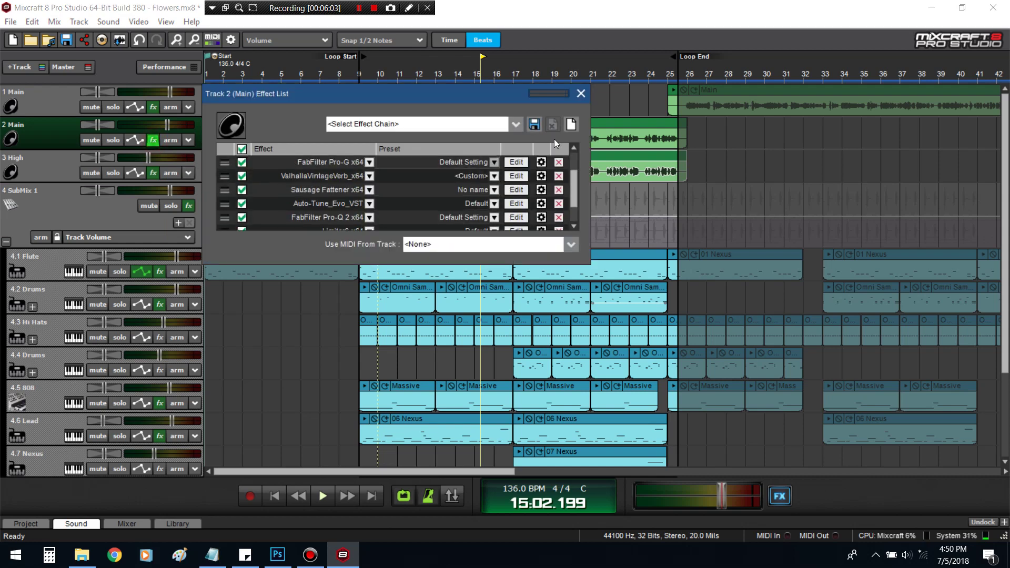
{"action": "left_click", "coordinate": [581, 93]}
Open the High track's Pro-Q 2 editor, briefly checking its Widemouth plugin
{"action": "left_click", "coordinate": [153, 173]}
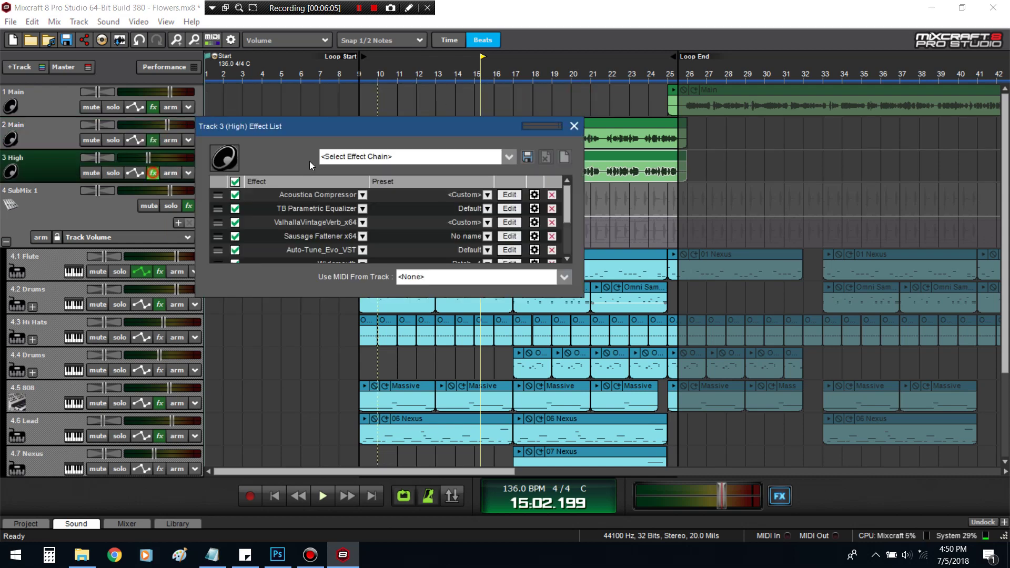
{"action": "scroll", "coordinate": [403, 250], "scroll_direction": "down", "scroll_amount": 2}
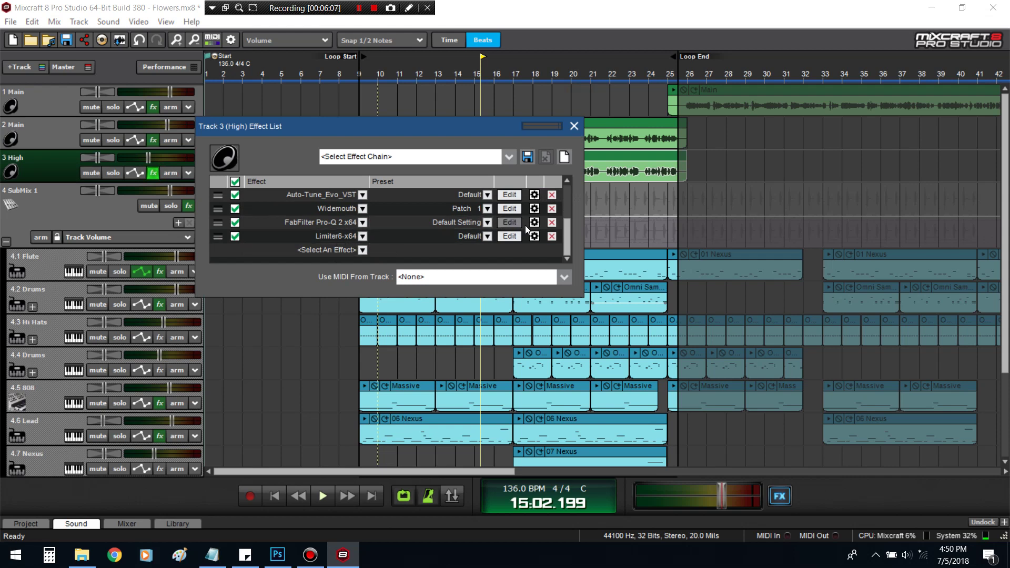
{"action": "left_click", "coordinate": [508, 223]}
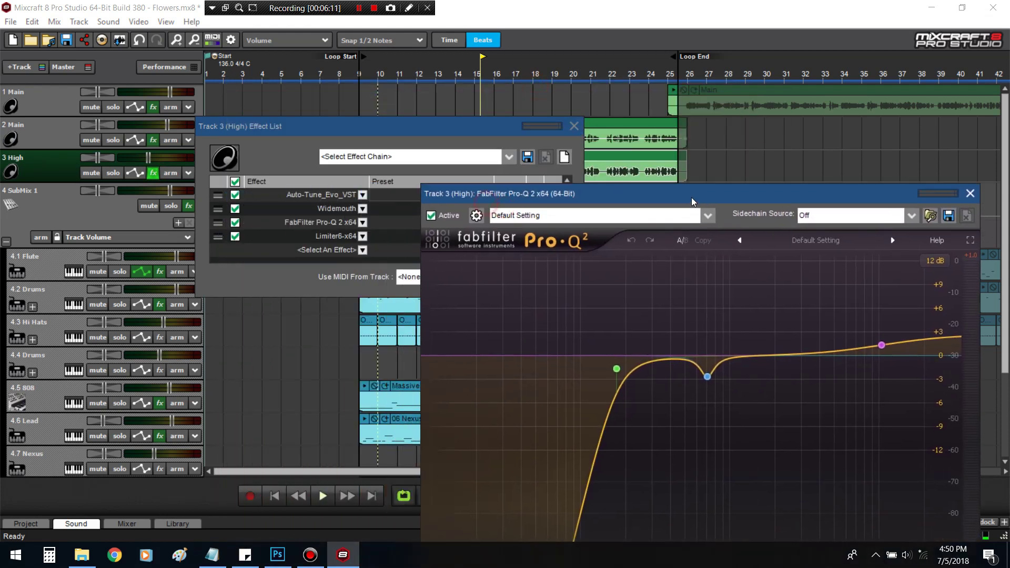
{"action": "left_click_drag", "start_coordinate": [457, 203], "coordinate": [568, 172]}
{"action": "left_click", "coordinate": [508, 209]}
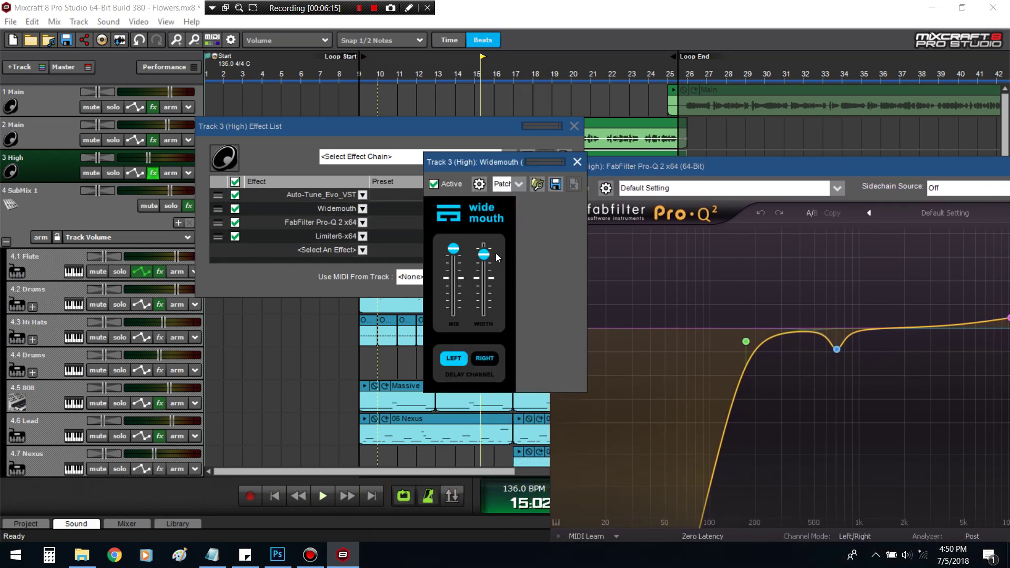
{"action": "left_click", "coordinate": [577, 162]}
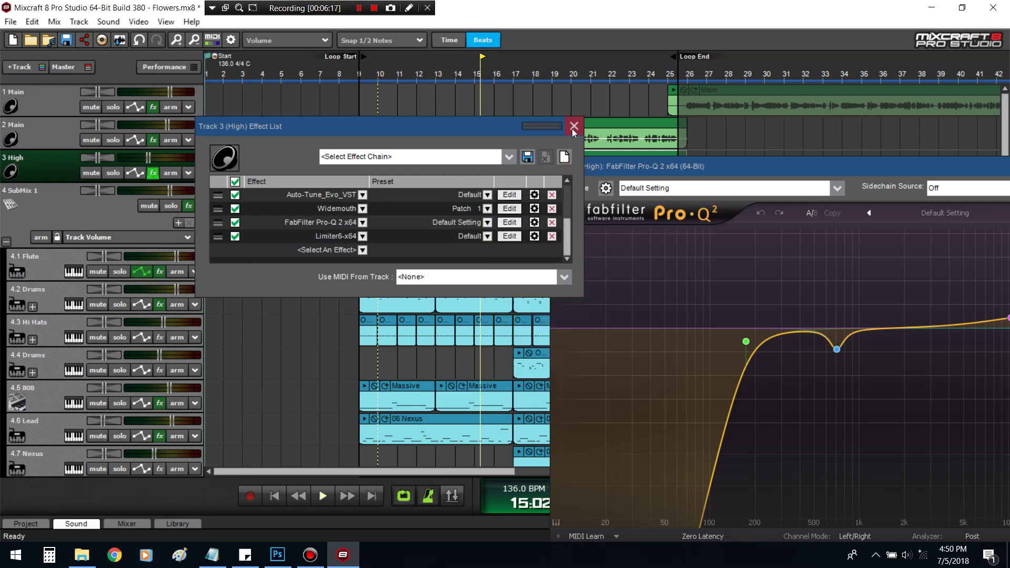
{"action": "left_click", "coordinate": [648, 172]}
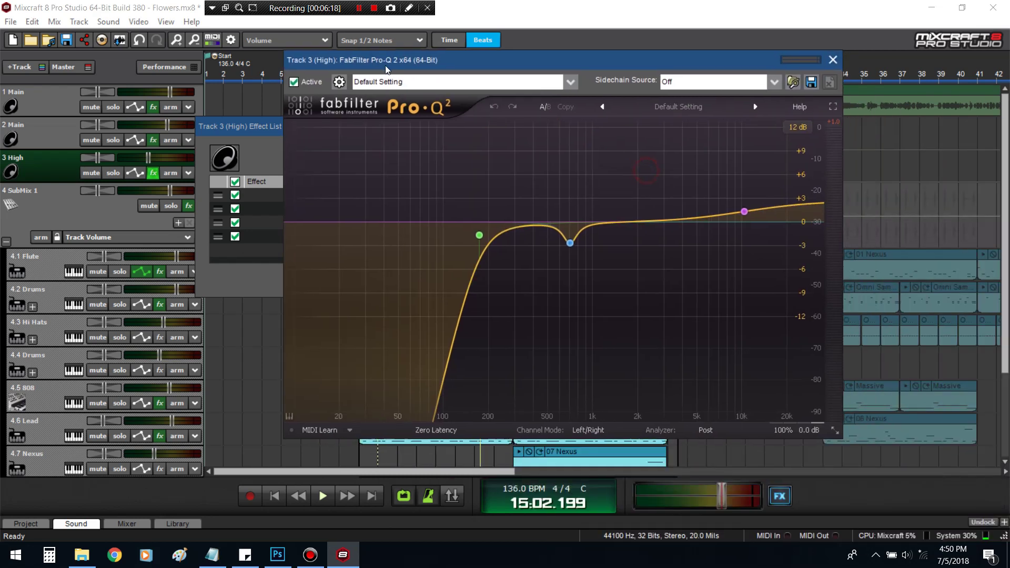
{"action": "left_click", "coordinate": [595, 437]}
Switch the High vocal's Pro-Q 2 to Mid/Side and select the Main vocal track
{"action": "left_click", "coordinate": [605, 461]}
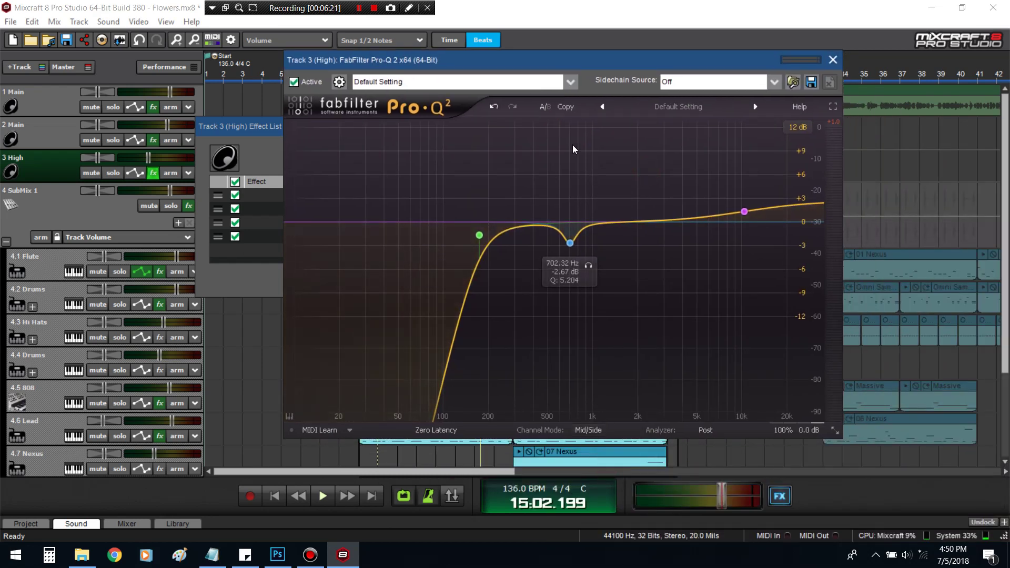
{"action": "left_click_drag", "start_coordinate": [509, 69], "coordinate": [444, 171]}
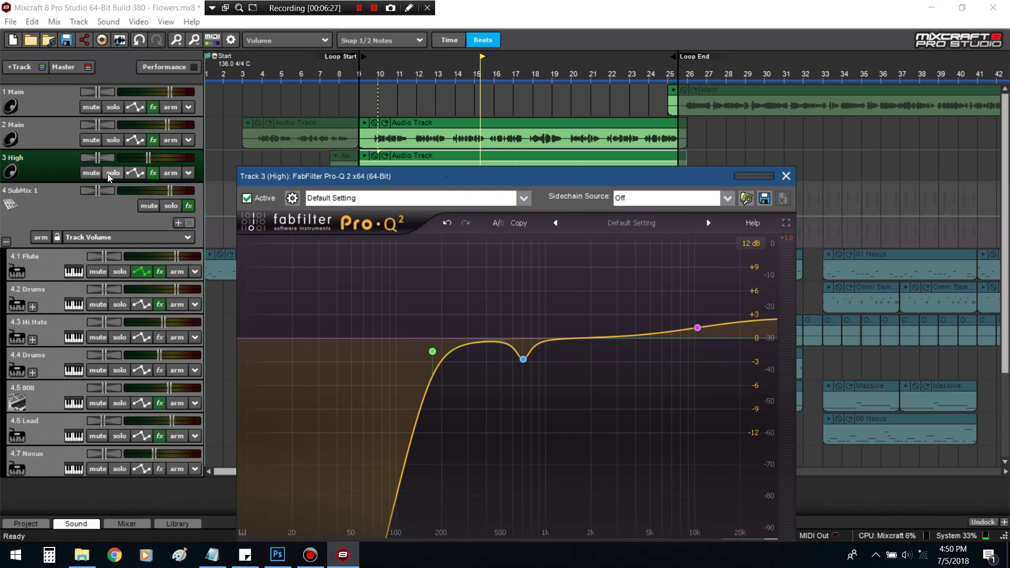
{"action": "left_click", "coordinate": [102, 147]}
Play from bar 10 with the Main vocal track soloed to compare the EQ
{"action": "left_click", "coordinate": [381, 71]}
{"action": "key", "text": "space"}
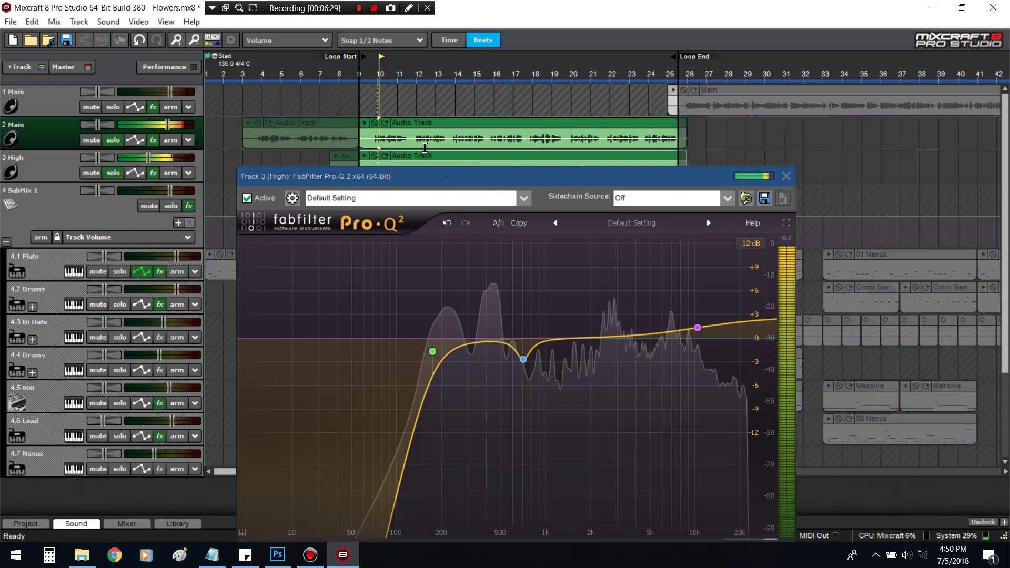
{"action": "left_click_drag", "start_coordinate": [505, 171], "coordinate": [490, 131]}
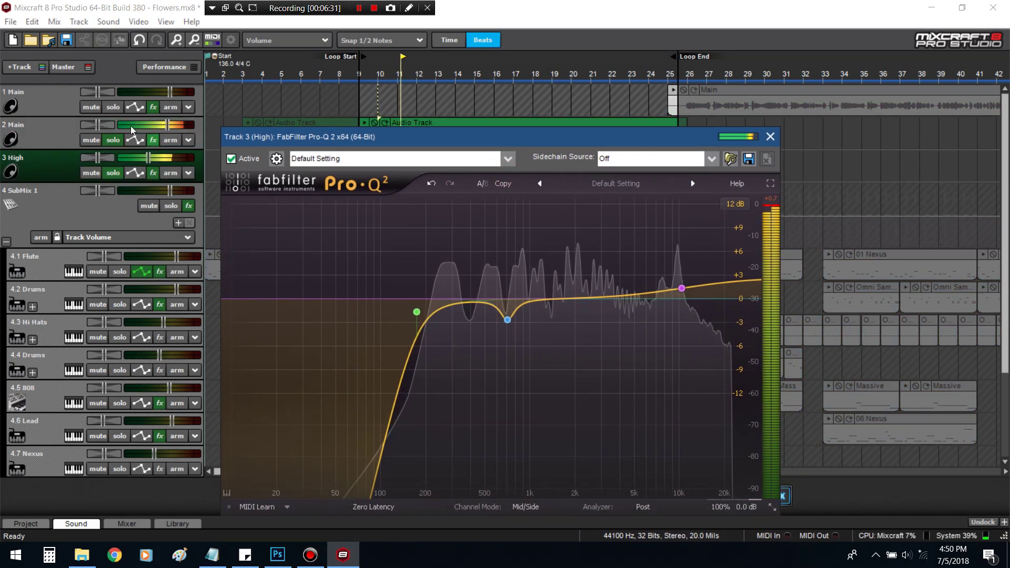
{"action": "left_click", "coordinate": [112, 140]}
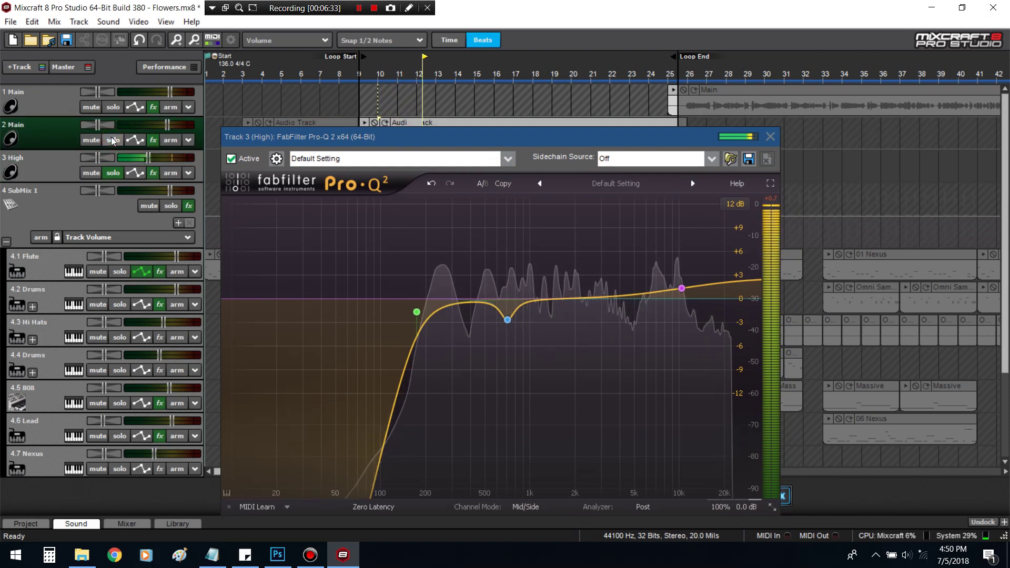
{"action": "key", "text": "space"}
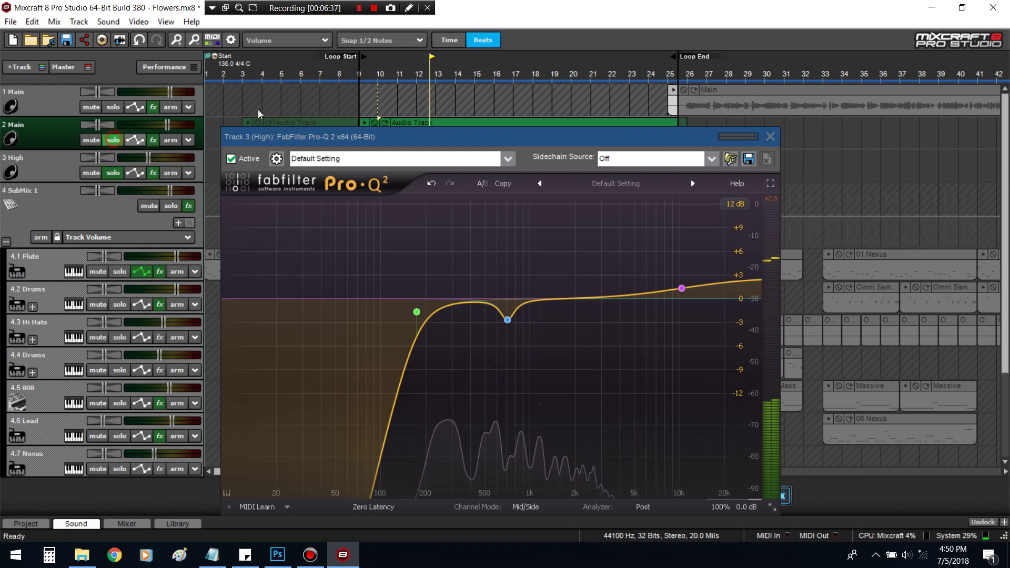
{"action": "left_click_drag", "start_coordinate": [371, 137], "coordinate": [382, 193]}
{"action": "key", "text": "space"}
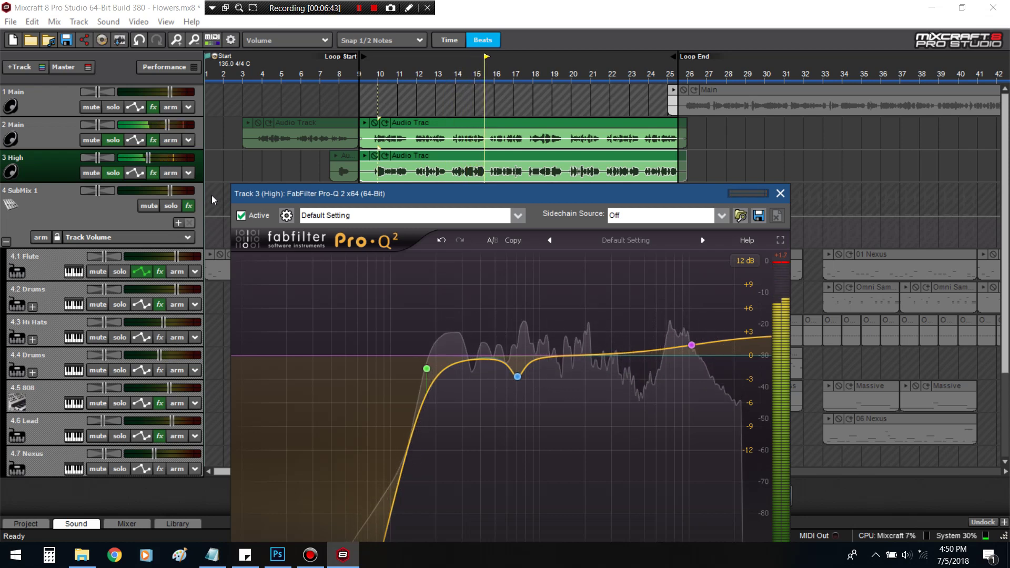
{"action": "left_click_drag", "start_coordinate": [237, 194], "coordinate": [169, 112]}
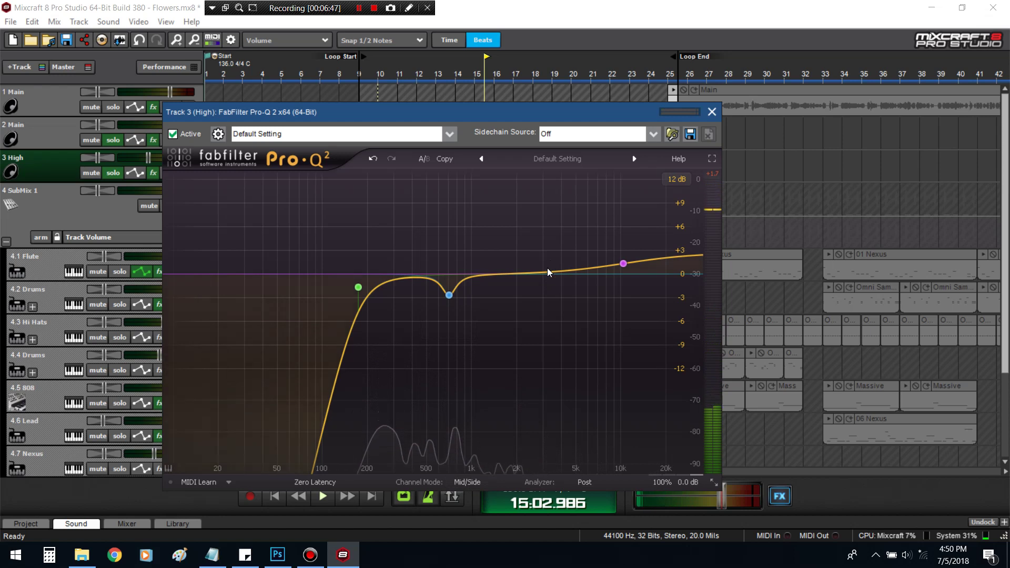
Add a Side-only boost band of about +3.17 dB at 3317 Hz to the High track's EQ
{"action": "left_click_drag", "start_coordinate": [548, 272], "coordinate": [552, 255]}
{"action": "right_click", "coordinate": [552, 254]}
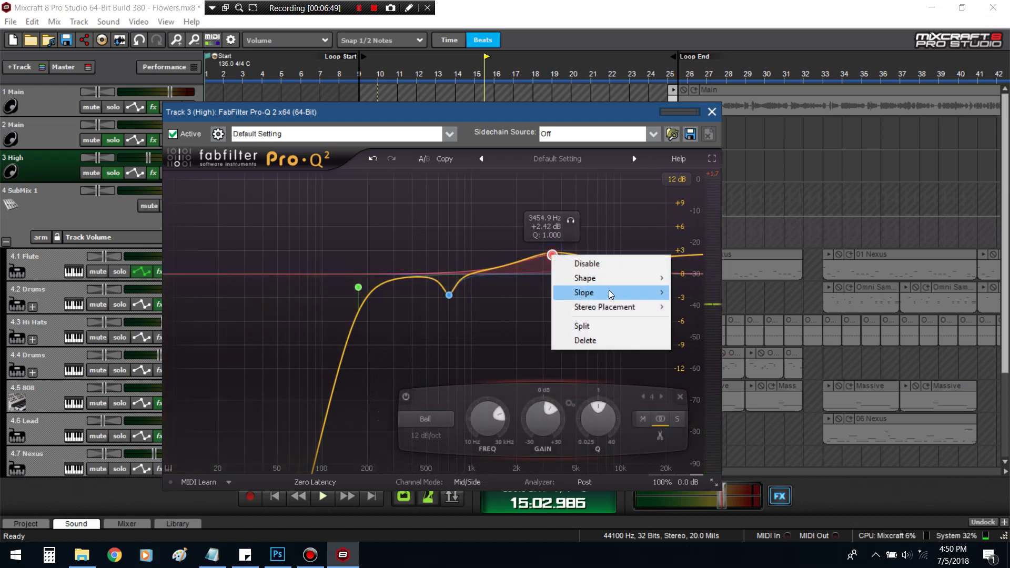
{"action": "mouse_move", "coordinate": [610, 307]}
{"action": "left_click", "coordinate": [697, 320]}
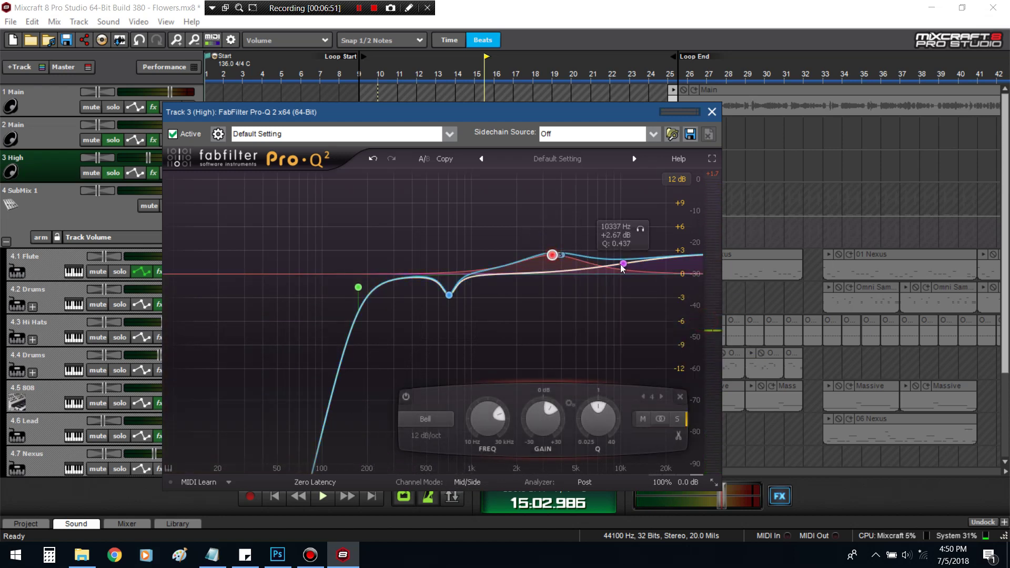
{"action": "left_click_drag", "start_coordinate": [552, 256], "coordinate": [551, 253]}
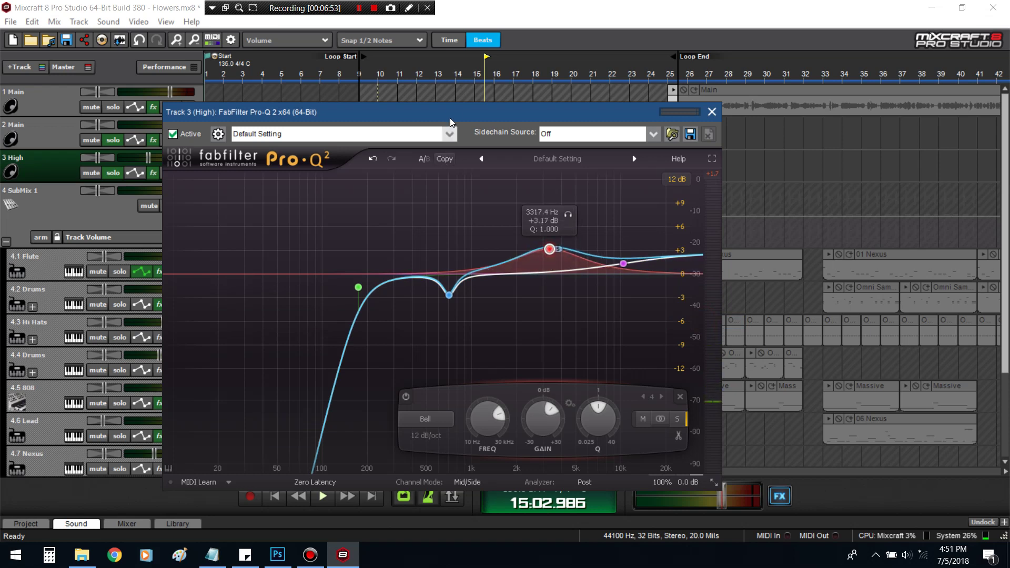
{"action": "left_click_drag", "start_coordinate": [451, 119], "coordinate": [630, 249]}
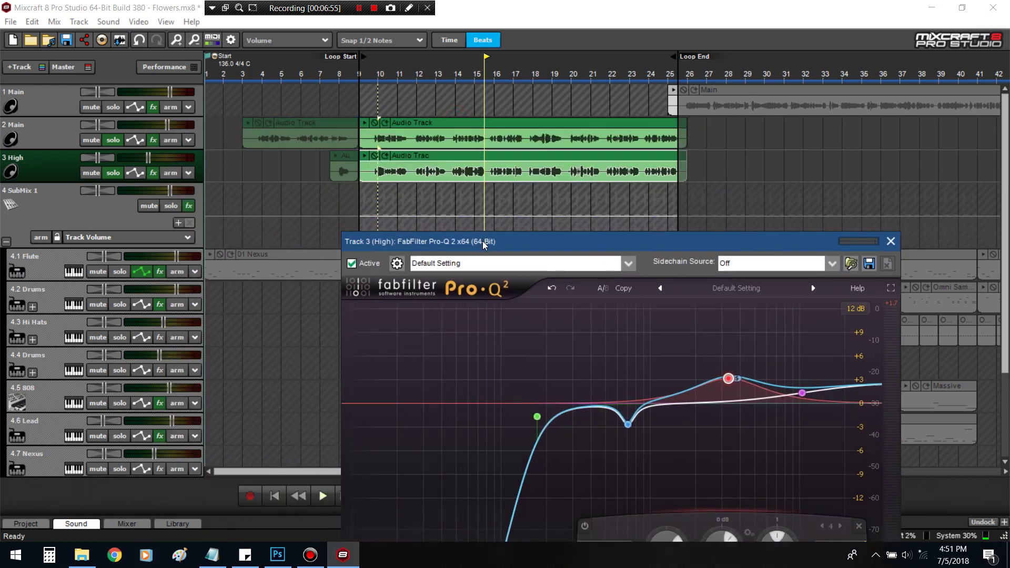
{"action": "left_click_drag", "start_coordinate": [484, 244], "coordinate": [413, 174]}
Restart playback from bar 10 and sweep the soloed Side band up to about 4064 Hz
{"action": "left_click", "coordinate": [378, 72]}
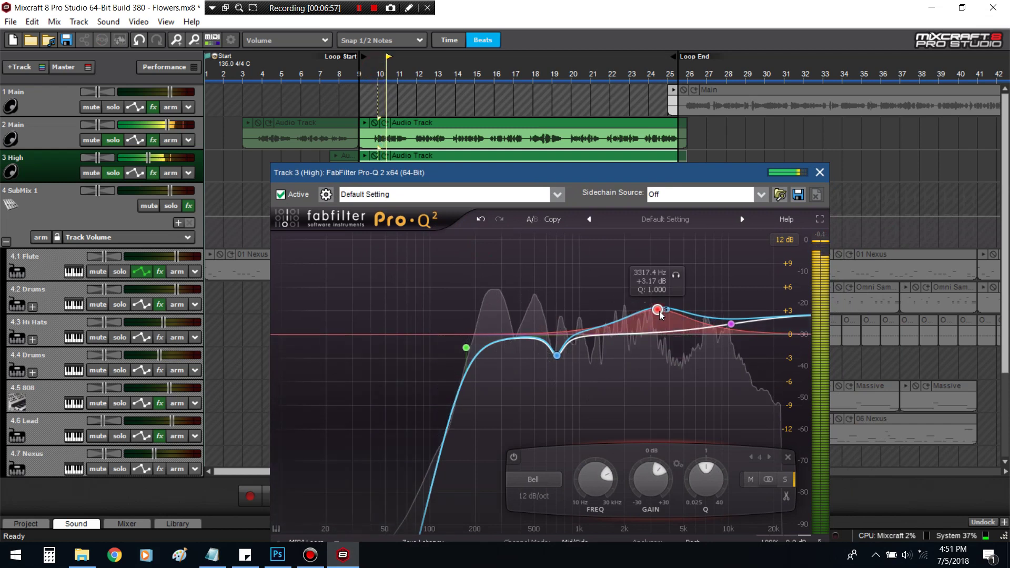
{"action": "left_click_drag", "start_coordinate": [657, 309], "coordinate": [662, 309]}
{"action": "left_click", "coordinate": [681, 274]}
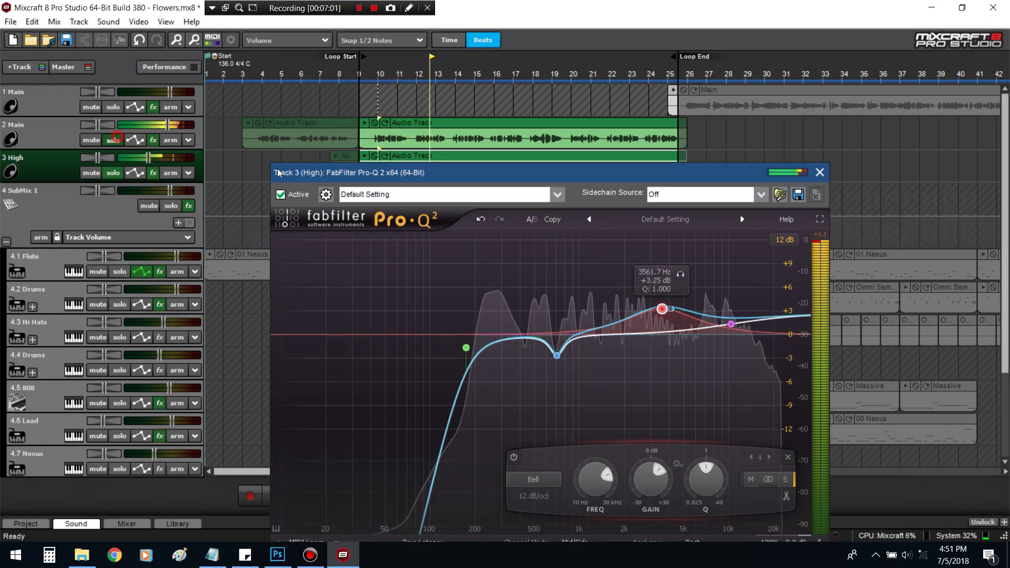
{"action": "left_click_drag", "start_coordinate": [681, 282], "coordinate": [693, 276]}
Make it a 3.17 dB cut near 4147 Hz, Q 1.254, then solo and unsolo the High track
{"action": "scroll", "coordinate": [662, 485], "scroll_direction": "down", "scroll_amount": 3}
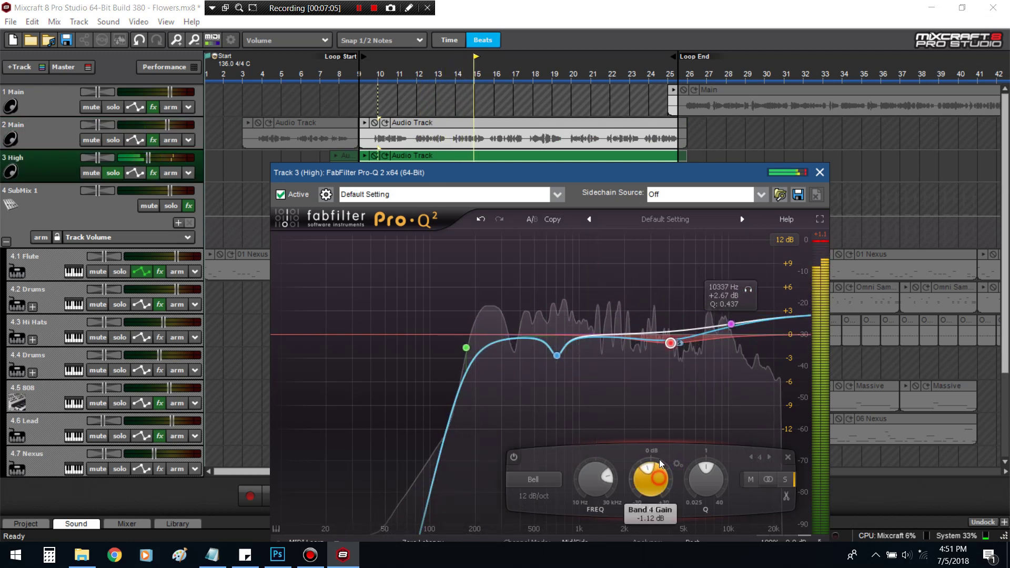
{"action": "scroll", "coordinate": [662, 484], "scroll_direction": "up", "scroll_amount": 8}
{"action": "scroll", "coordinate": [662, 484], "scroll_direction": "down", "scroll_amount": 3}
{"action": "scroll", "coordinate": [662, 485], "scroll_direction": "up", "scroll_amount": 2}
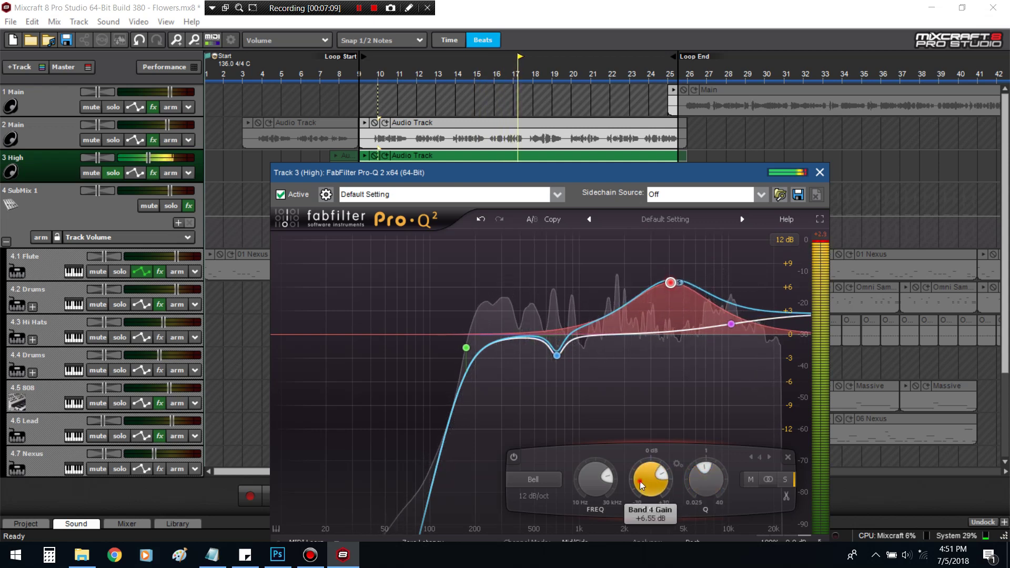
{"action": "scroll", "coordinate": [643, 486], "scroll_direction": "down", "scroll_amount": 2}
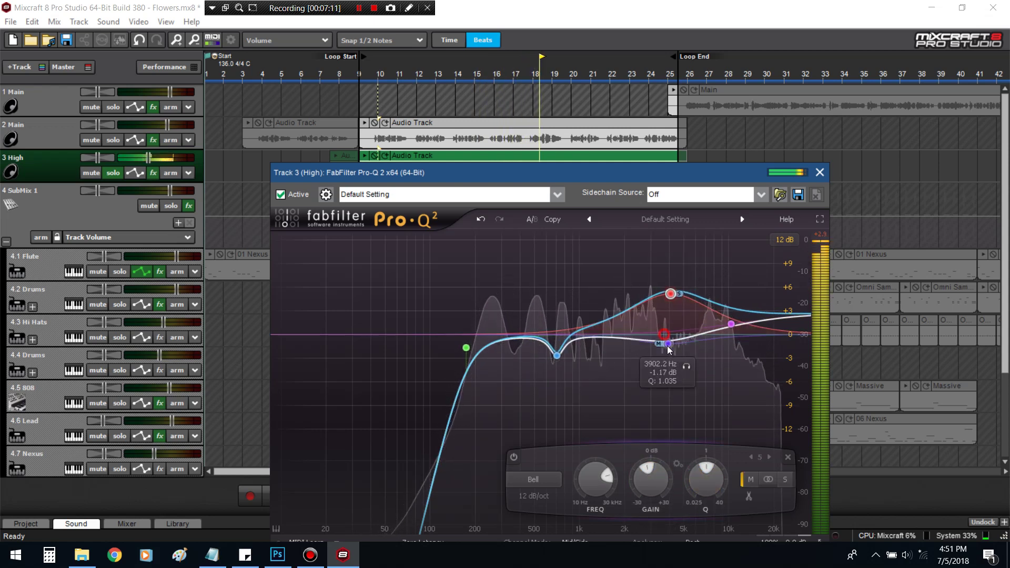
{"action": "left_click_drag", "start_coordinate": [668, 345], "coordinate": [672, 359]}
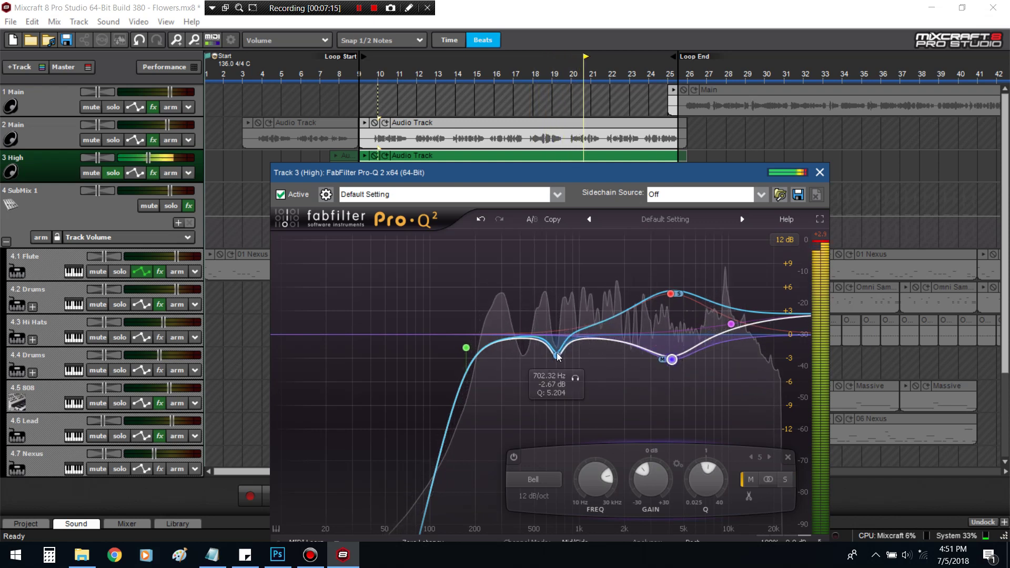
{"action": "left_click", "coordinate": [113, 173]}
{"action": "left_click", "coordinate": [117, 174]}
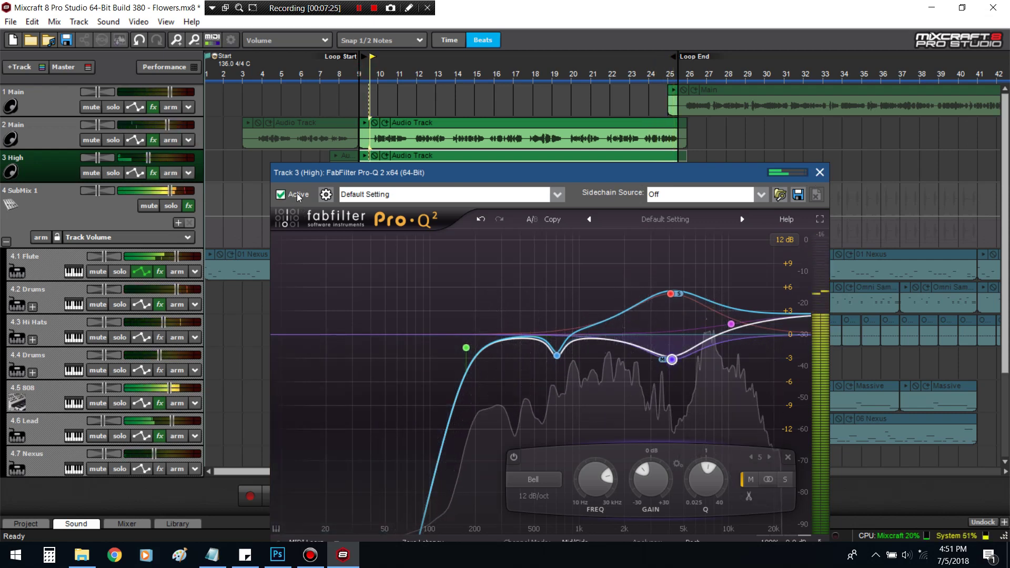
Bypass and re-enable the High track's EQ twice, stop playback, and close the Pro-Q 2 window
{"action": "left_click", "coordinate": [281, 194]}
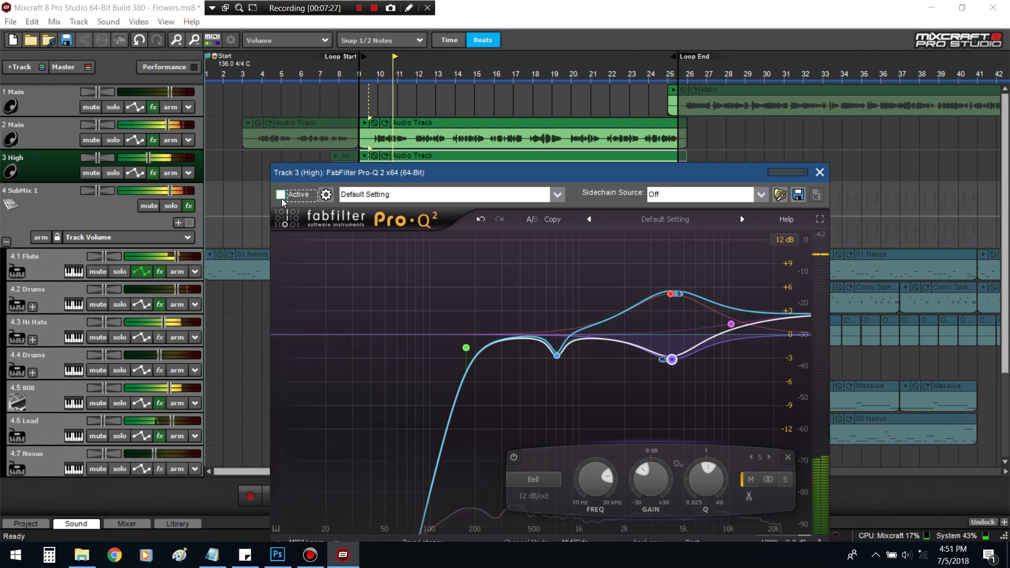
{"action": "left_click", "coordinate": [281, 194]}
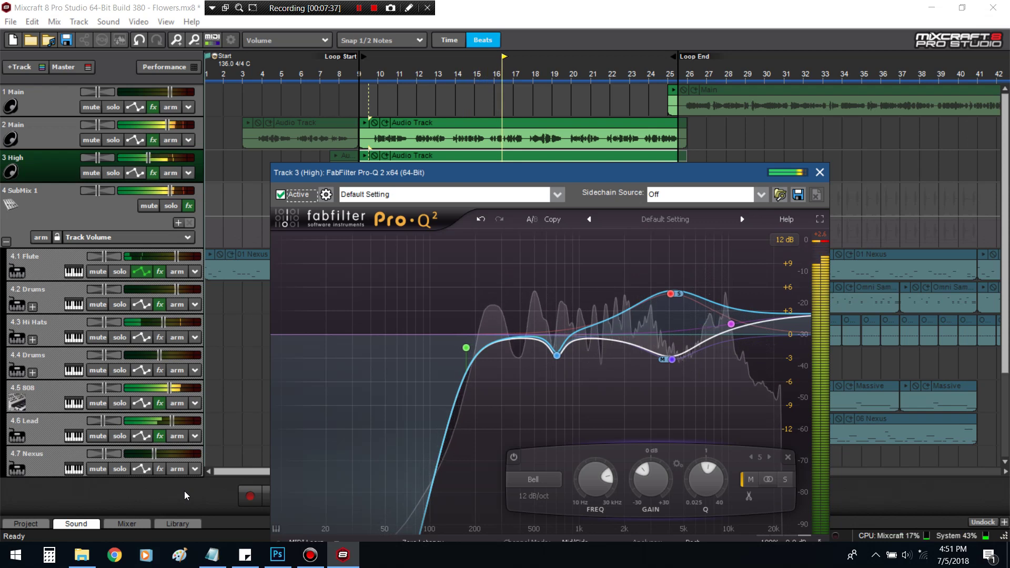
{"action": "left_click", "coordinate": [281, 196]}
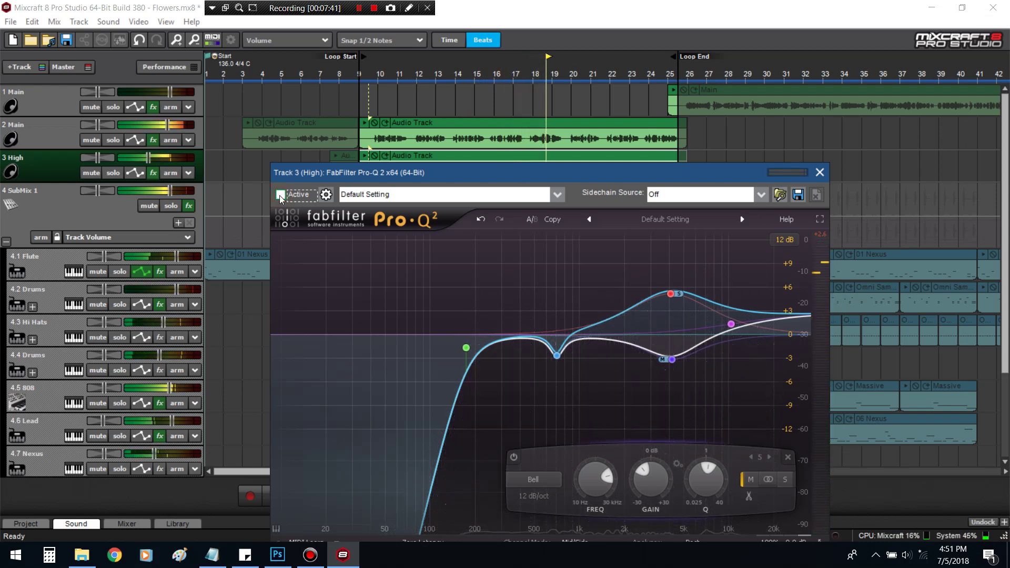
{"action": "left_click", "coordinate": [280, 195]}
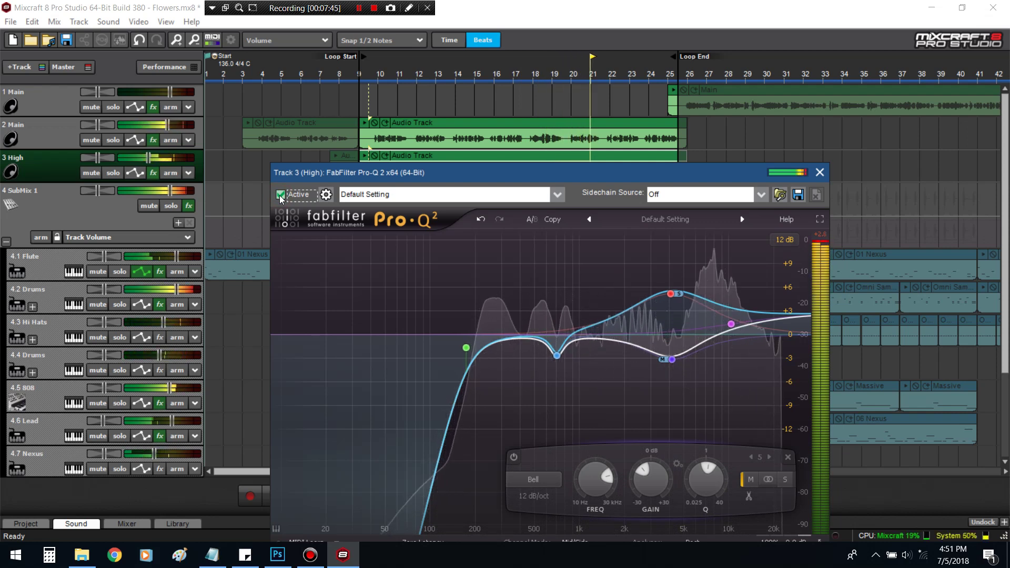
{"action": "key", "text": "space"}
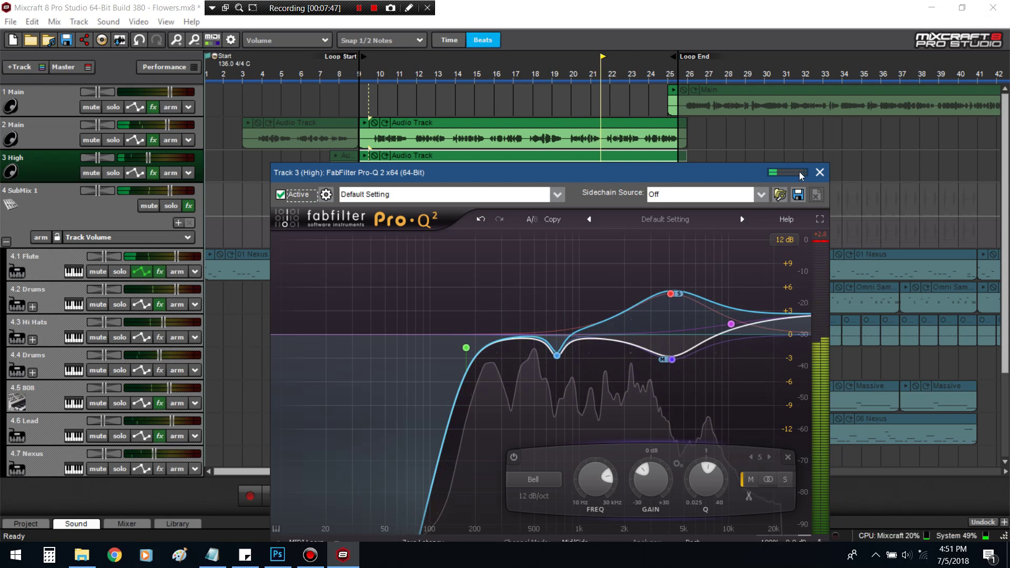
{"action": "left_click", "coordinate": [818, 173]}
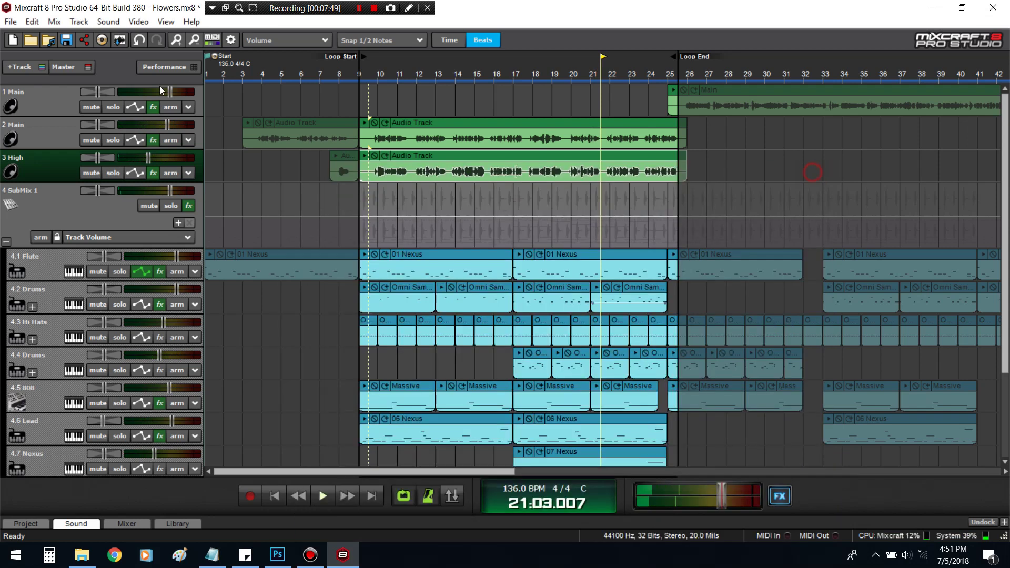
Open the Main track's Pro-Q 2 editor and set its Channel Mode to Mid/Side
{"action": "left_click", "coordinate": [154, 144]}
{"action": "left_click", "coordinate": [333, 217]}
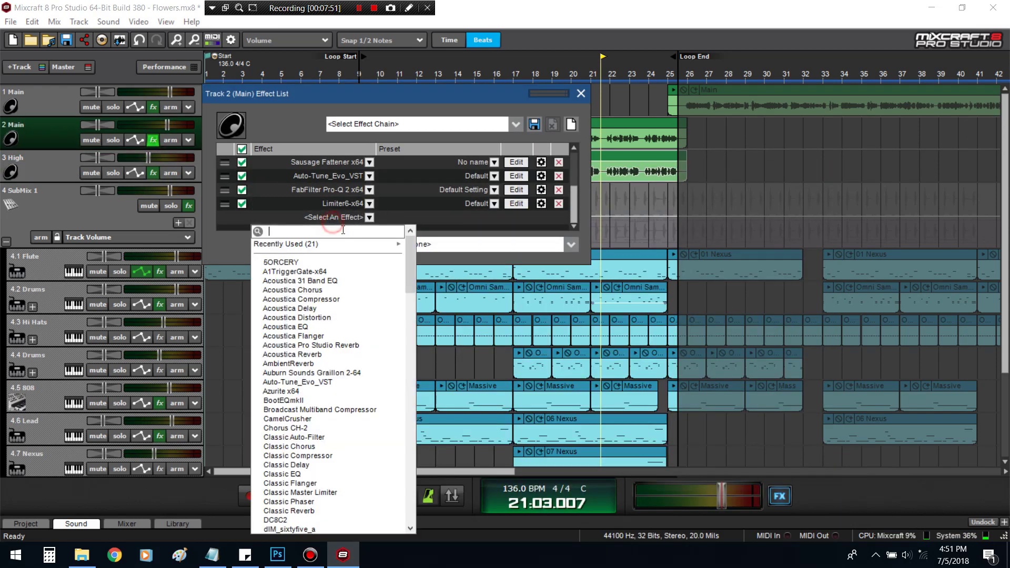
{"action": "left_click", "coordinate": [512, 190]}
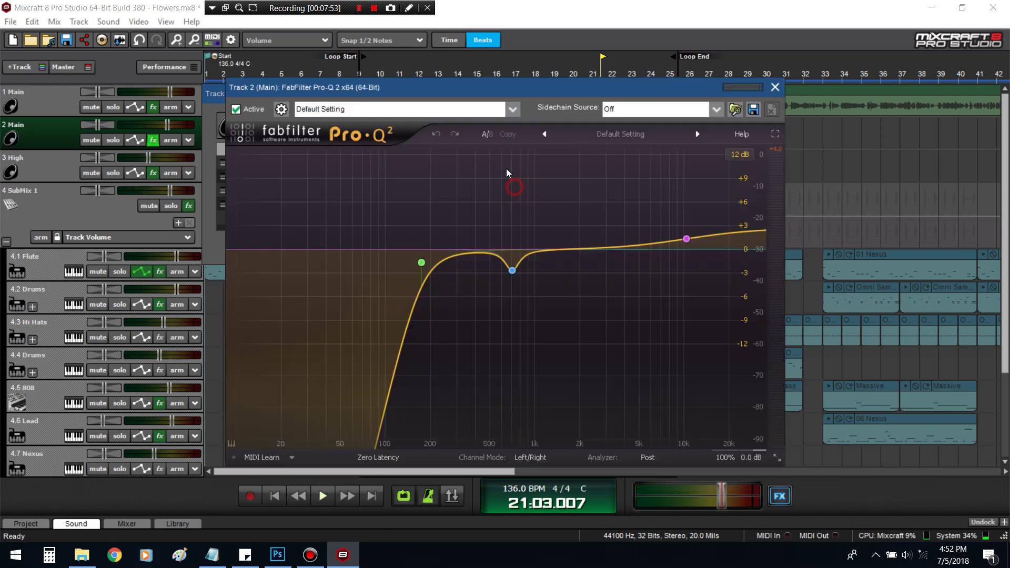
{"action": "left_click_drag", "start_coordinate": [572, 93], "coordinate": [596, 217]}
{"action": "left_click", "coordinate": [573, 89]}
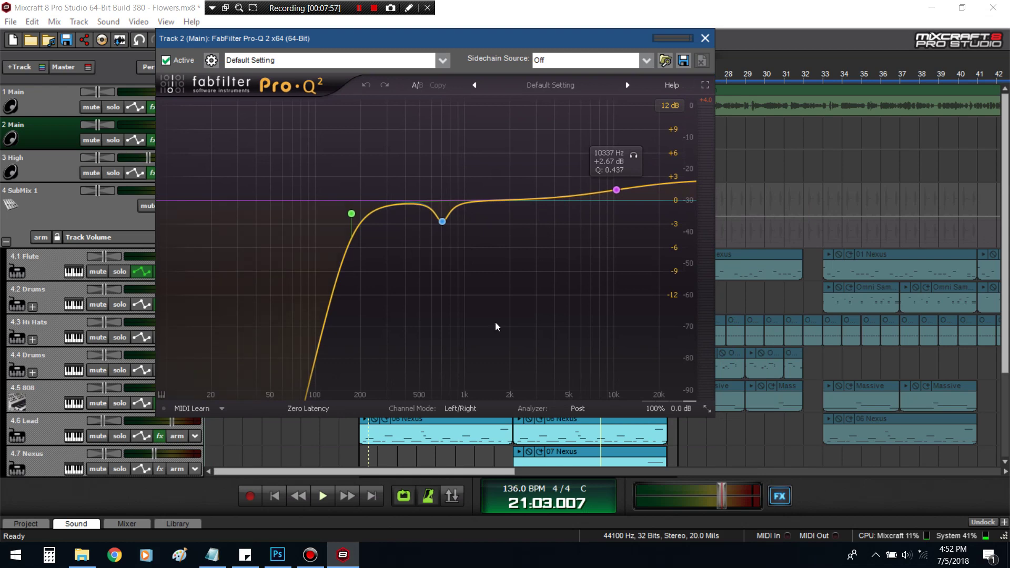
{"action": "left_click", "coordinate": [466, 409]}
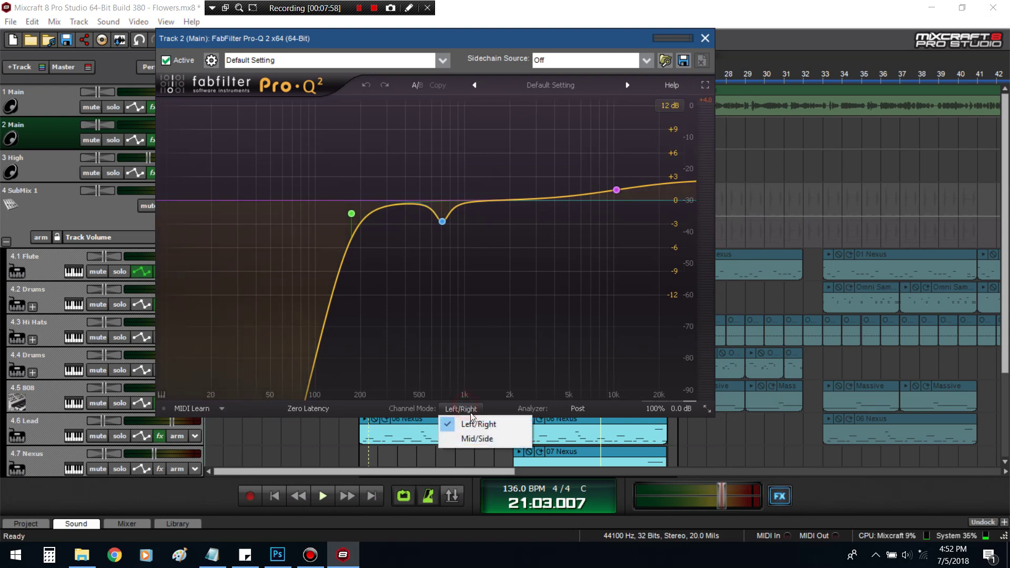
{"action": "left_click", "coordinate": [487, 445]}
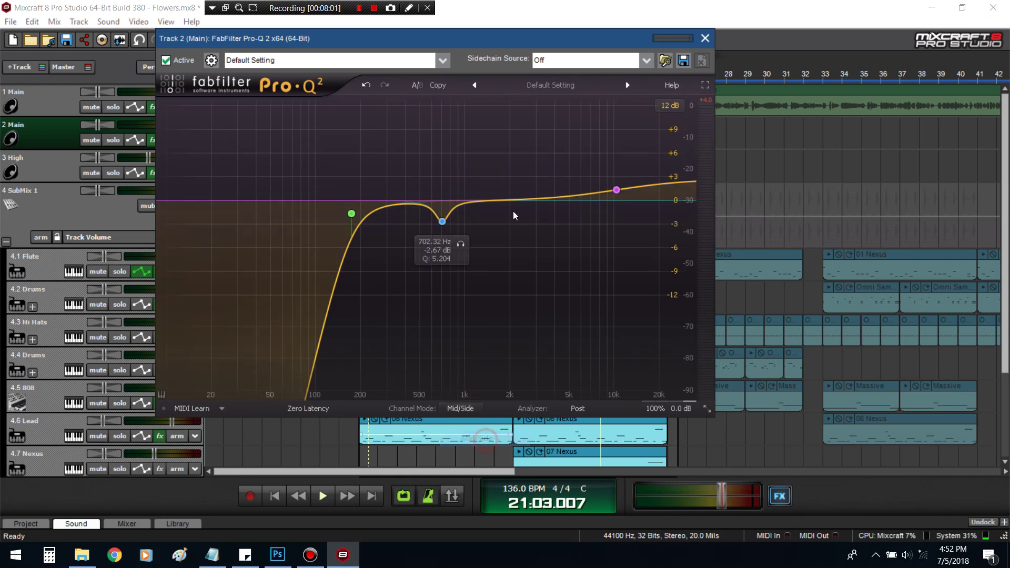
Add a Side-only band and pull it to about -2.5 dB near 3.4 kHz
{"action": "left_click", "coordinate": [550, 215]}
{"action": "right_click", "coordinate": [550, 215]}
{"action": "mouse_move", "coordinate": [604, 267]}
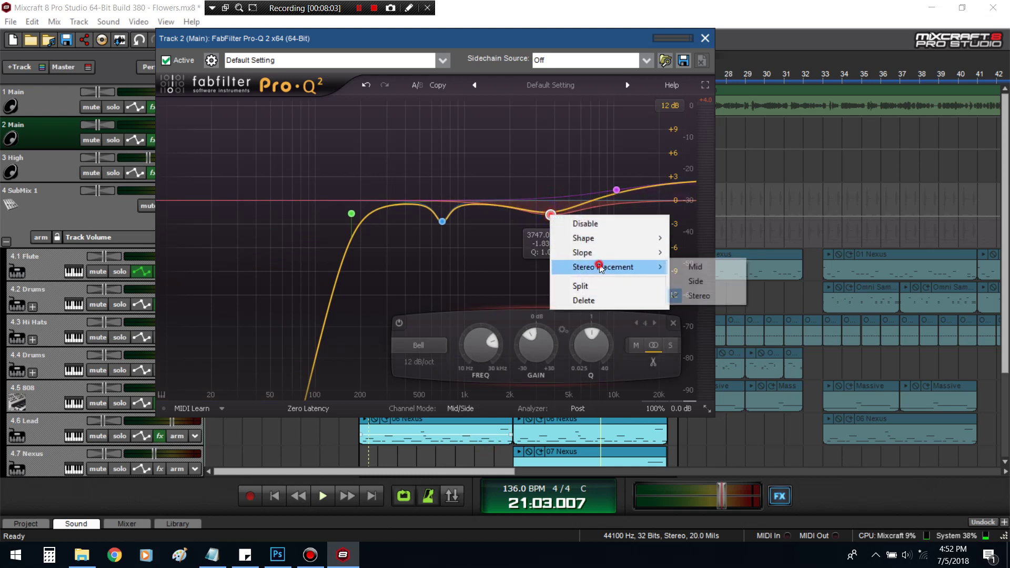
{"action": "left_click", "coordinate": [684, 279]}
{"action": "left_click_drag", "start_coordinate": [550, 214], "coordinate": [542, 177]}
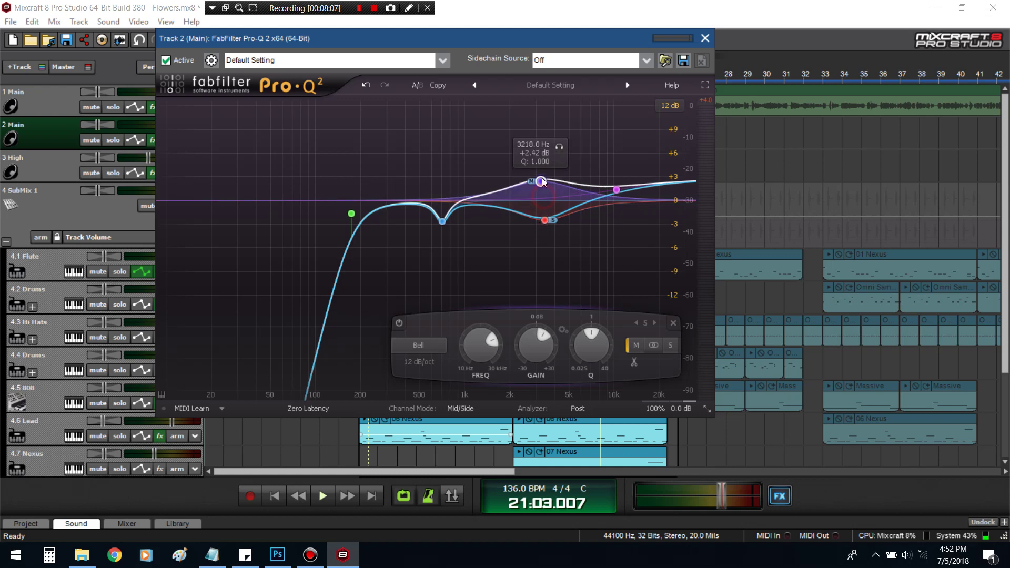
{"action": "left_click_drag", "start_coordinate": [550, 38], "coordinate": [576, 223]}
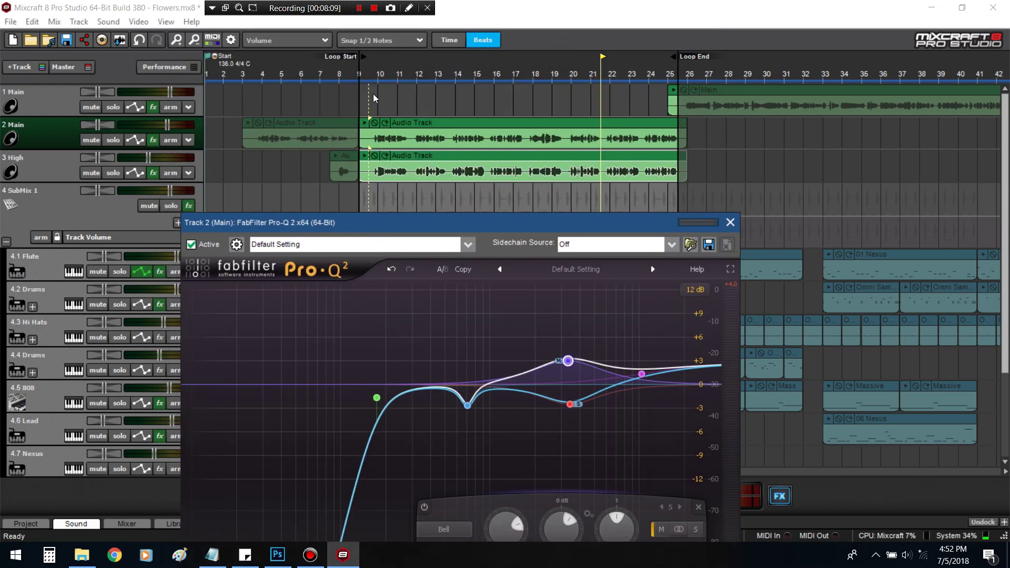
During playback, tune the Main track's mid band to a narrower +3.33 dB boost near 3942 Hz
{"action": "left_click", "coordinate": [112, 146]}
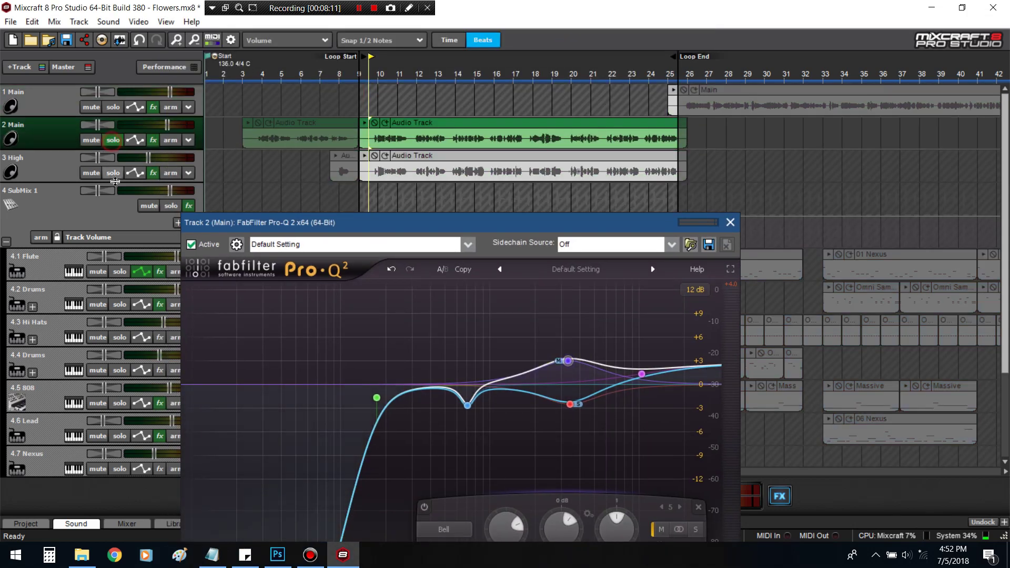
{"action": "left_click", "coordinate": [117, 178]}
{"action": "key", "text": "space"}
{"action": "scroll", "coordinate": [593, 375], "scroll_direction": "up", "scroll_amount": 5}
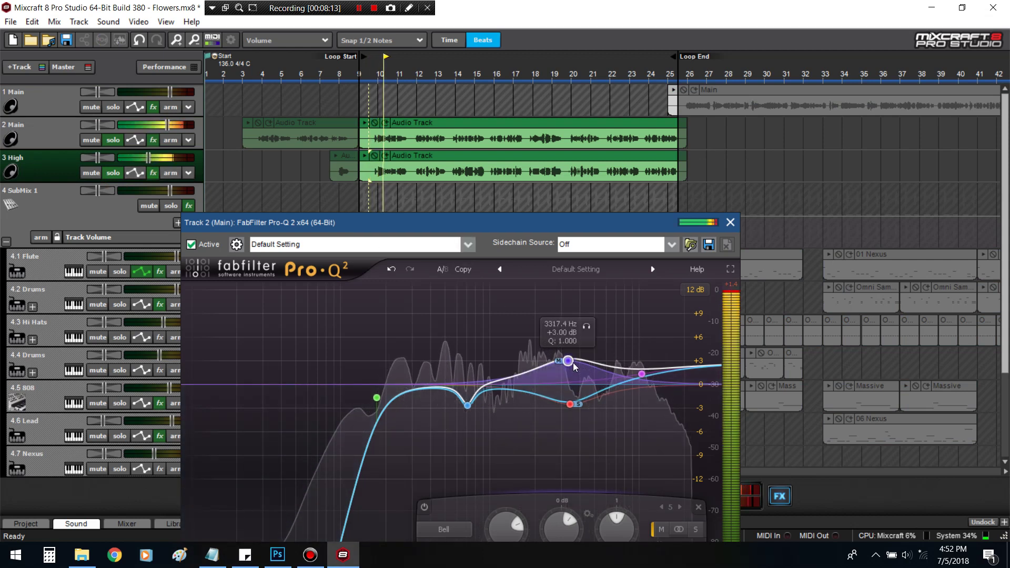
{"action": "left_click_drag", "start_coordinate": [569, 360], "coordinate": [589, 363]}
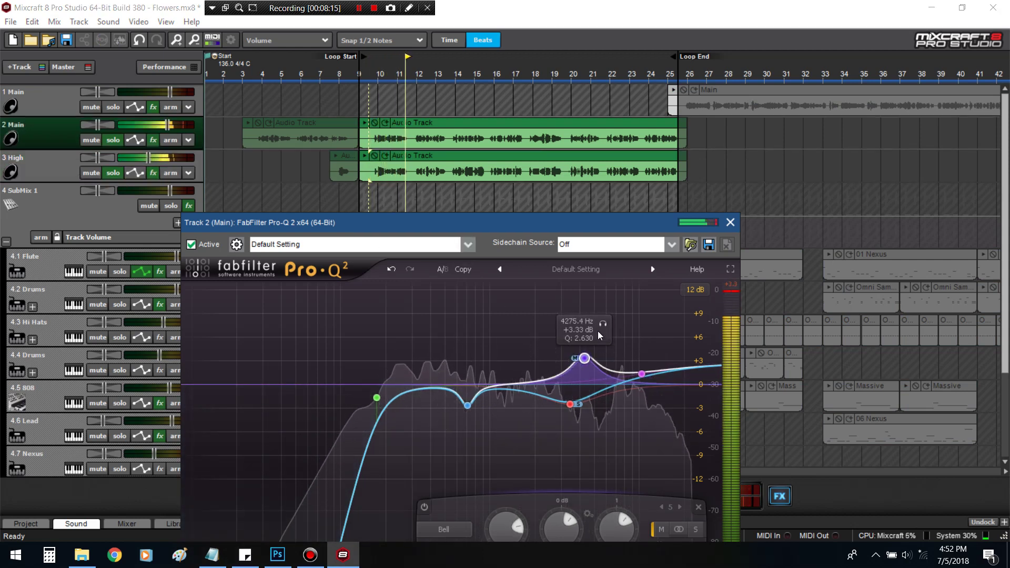
{"action": "left_click_drag", "start_coordinate": [603, 324], "coordinate": [583, 325]}
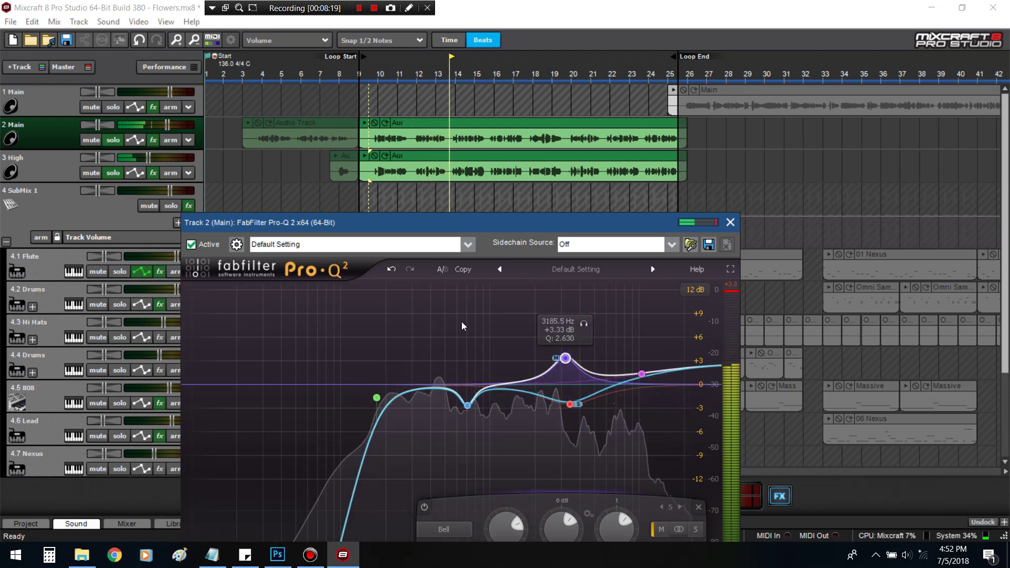
{"action": "left_click", "coordinate": [113, 173]}
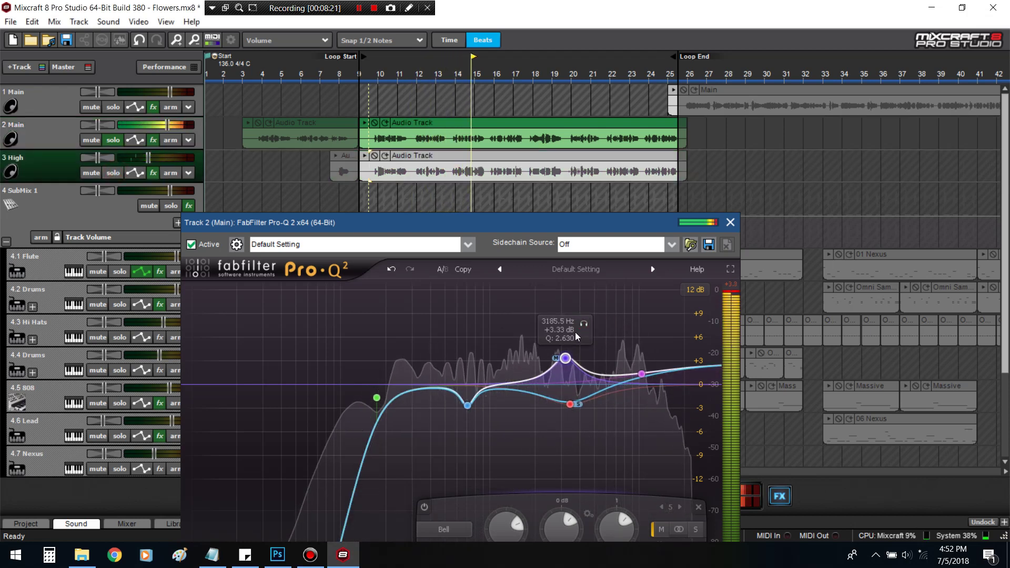
{"action": "left_click_drag", "start_coordinate": [585, 323], "coordinate": [602, 326]}
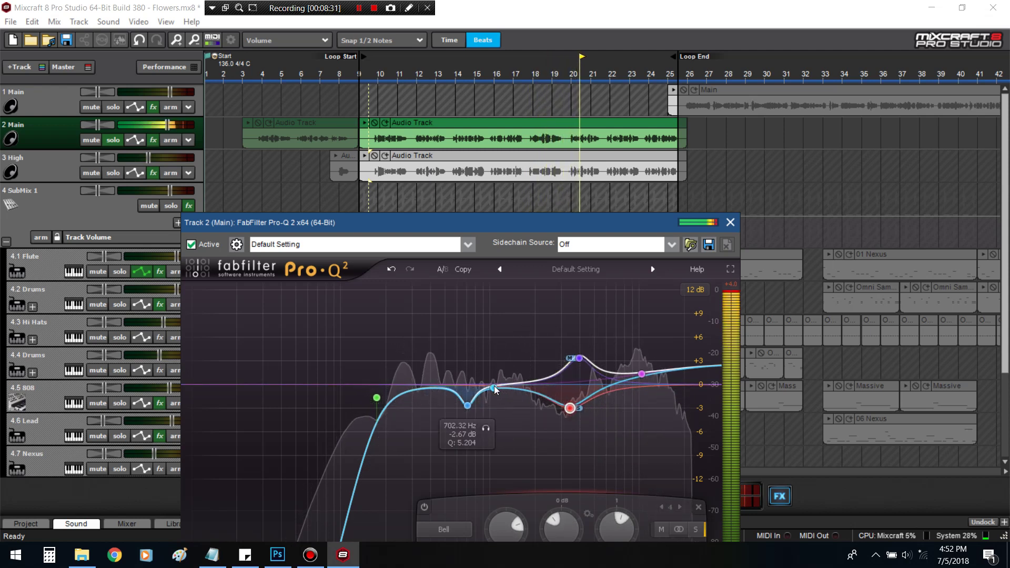
{"action": "left_click", "coordinate": [113, 141]}
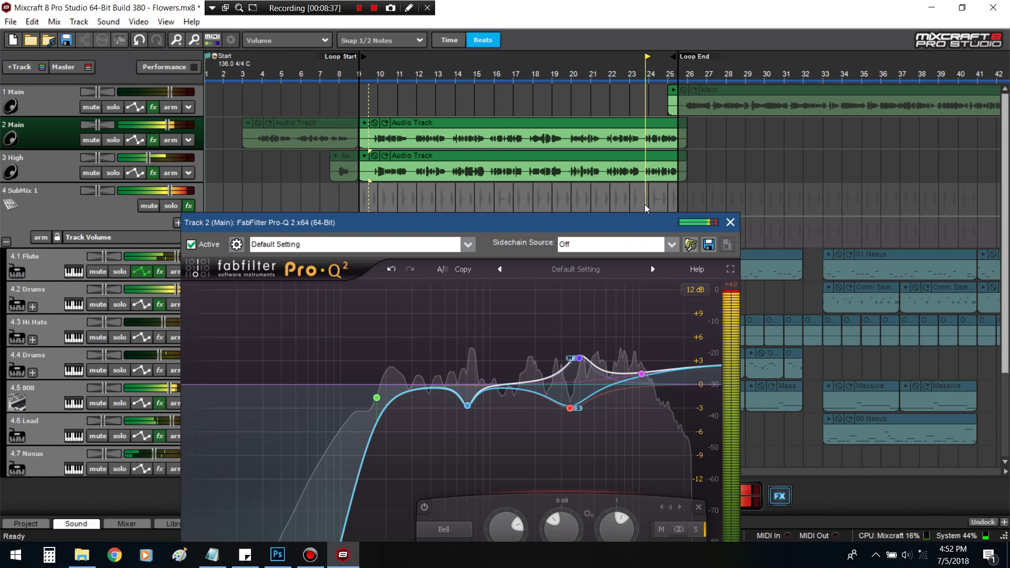
Insert FabFilter Pro-Q 2 on the master bus before Limiter6-x64 and open its editor
{"action": "left_click", "coordinate": [730, 223]}
{"action": "key", "text": "space"}
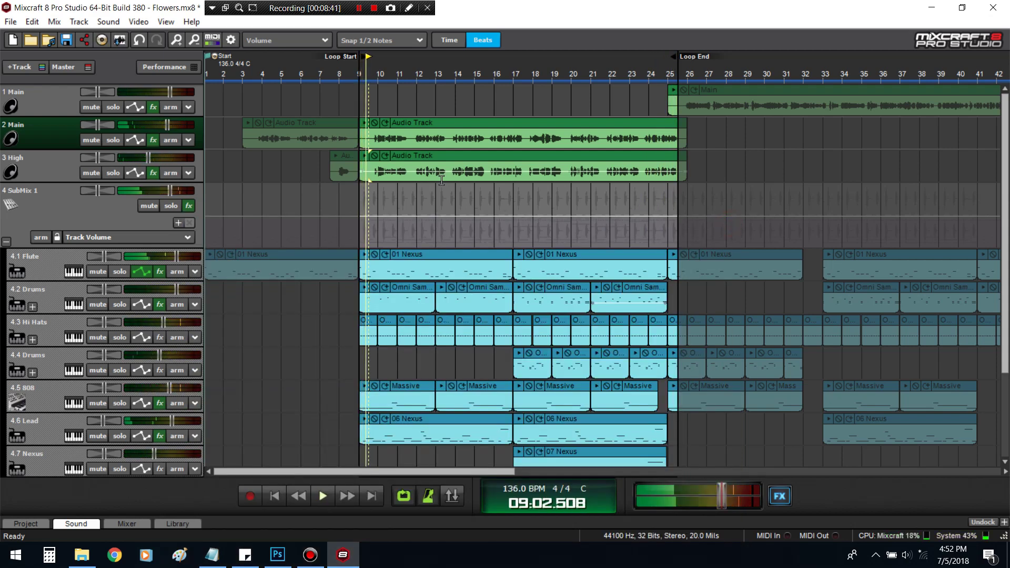
{"action": "left_click", "coordinate": [776, 497]}
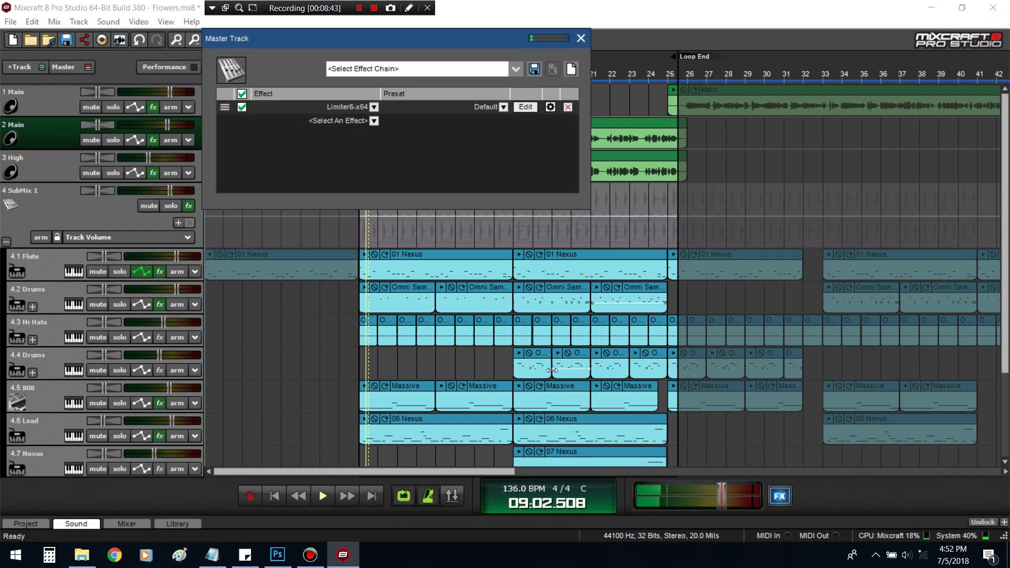
{"action": "left_click", "coordinate": [308, 126]}
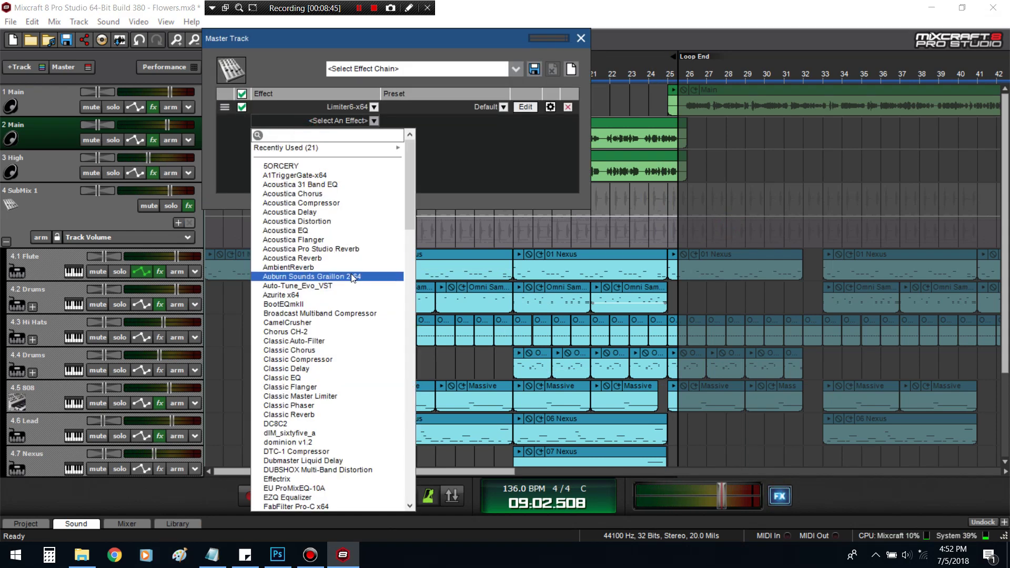
{"action": "left_click", "coordinate": [347, 147]}
{"action": "left_click", "coordinate": [441, 160]}
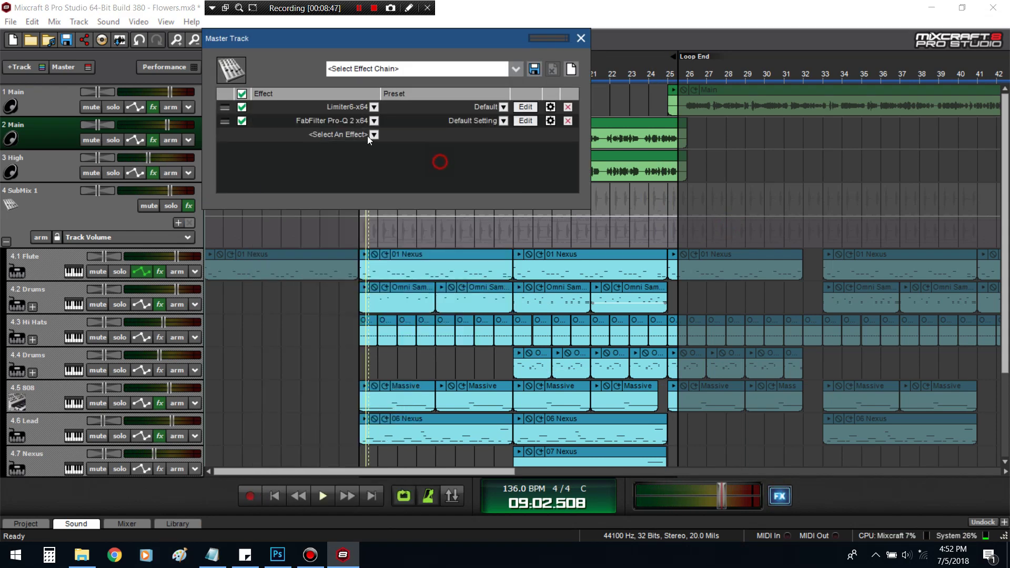
{"action": "left_click_drag", "start_coordinate": [225, 108], "coordinate": [528, 144]}
{"action": "left_click", "coordinate": [521, 110]}
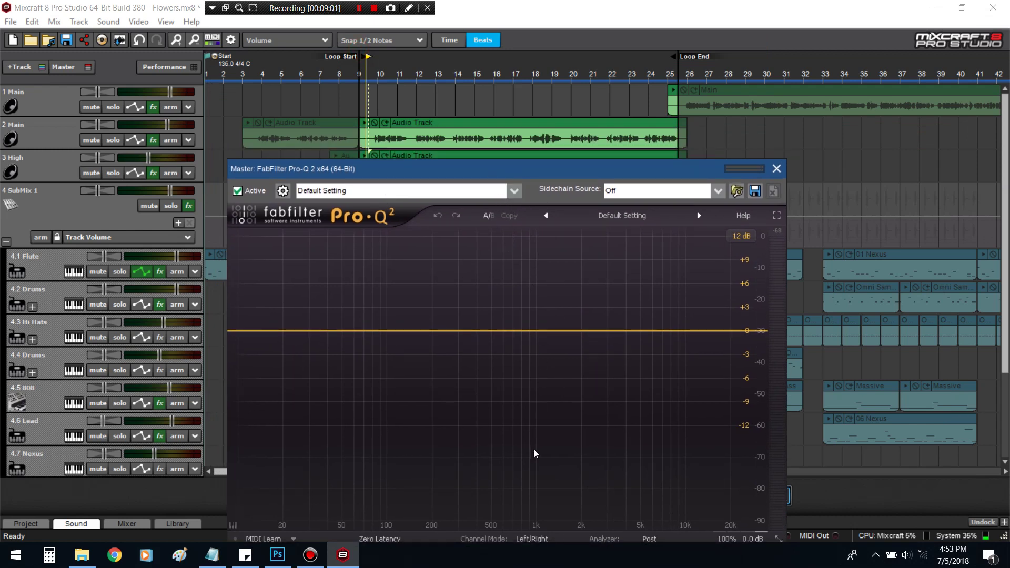
Switch the master Pro-Q 2 to Mid/Side and add a +2.5 dB bell boost near 1.9 kHz
{"action": "left_click", "coordinate": [542, 540]}
{"action": "left_click", "coordinate": [541, 536]}
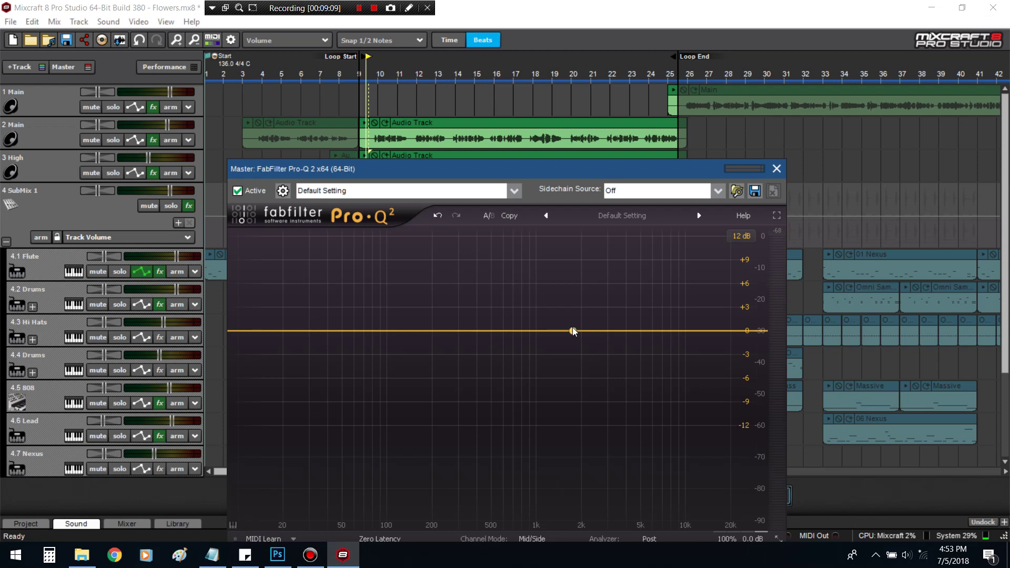
{"action": "left_click_drag", "start_coordinate": [579, 333], "coordinate": [579, 314]}
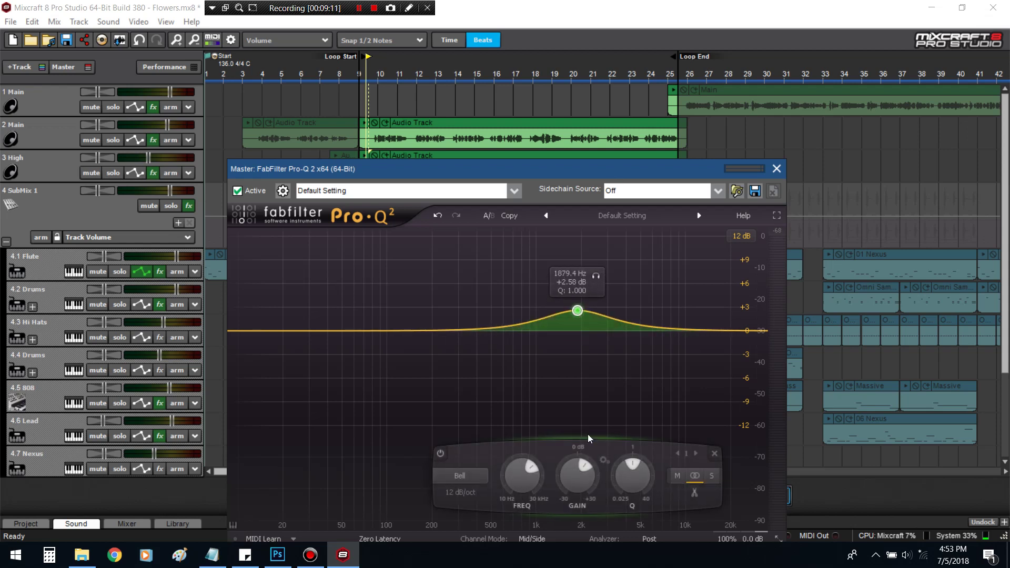
{"action": "left_click", "coordinate": [534, 544]}
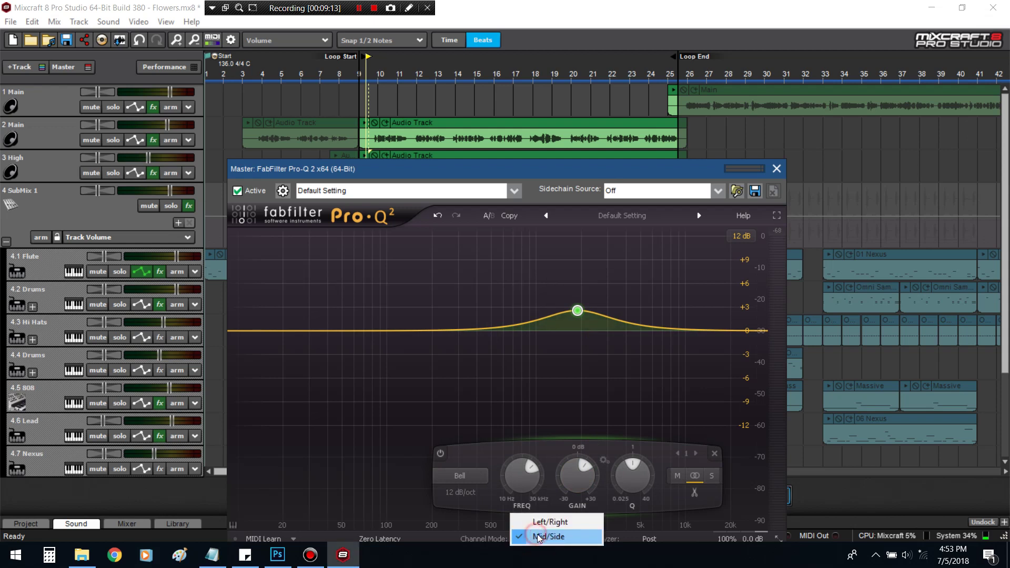
{"action": "left_click", "coordinate": [534, 537]}
Restrict the first band to Mid and tune it to +2.50 dB at 2626.9 Hz, Q 2.732
{"action": "right_click", "coordinate": [577, 311]}
{"action": "mouse_move", "coordinate": [618, 359]}
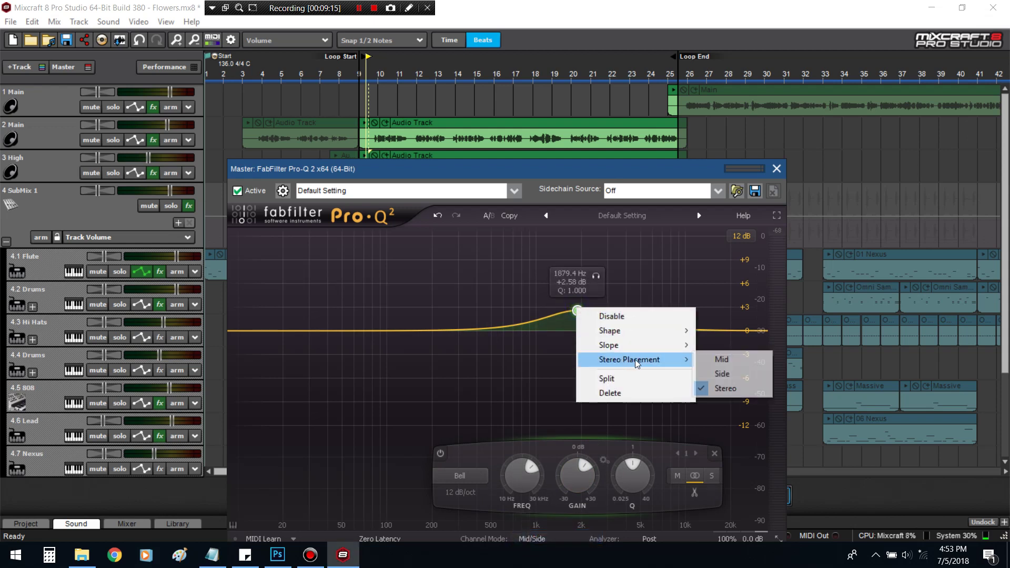
{"action": "left_click", "coordinate": [725, 357]}
{"action": "key", "text": "space"}
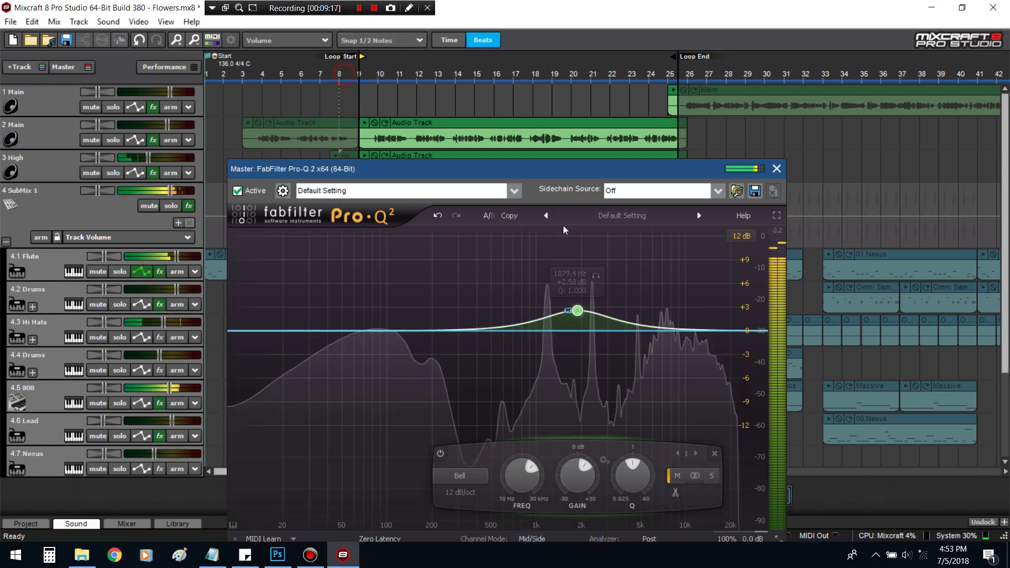
{"action": "scroll", "coordinate": [577, 311], "scroll_direction": "up", "scroll_amount": 2}
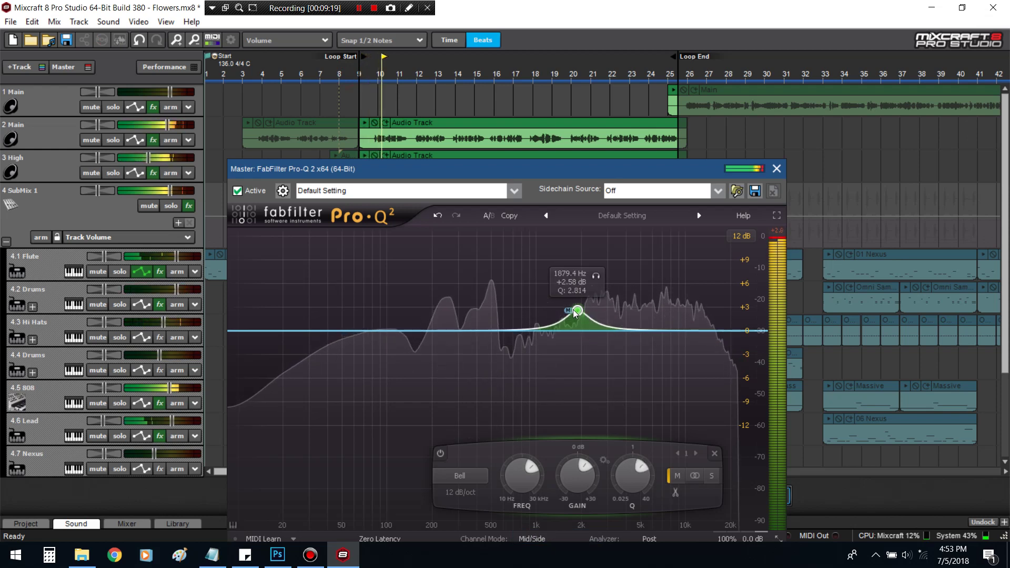
{"action": "scroll", "coordinate": [578, 312], "scroll_direction": "up", "scroll_amount": 6}
{"action": "left_click_drag", "start_coordinate": [577, 312], "coordinate": [598, 295]}
{"action": "left_click_drag", "start_coordinate": [622, 262], "coordinate": [613, 262]}
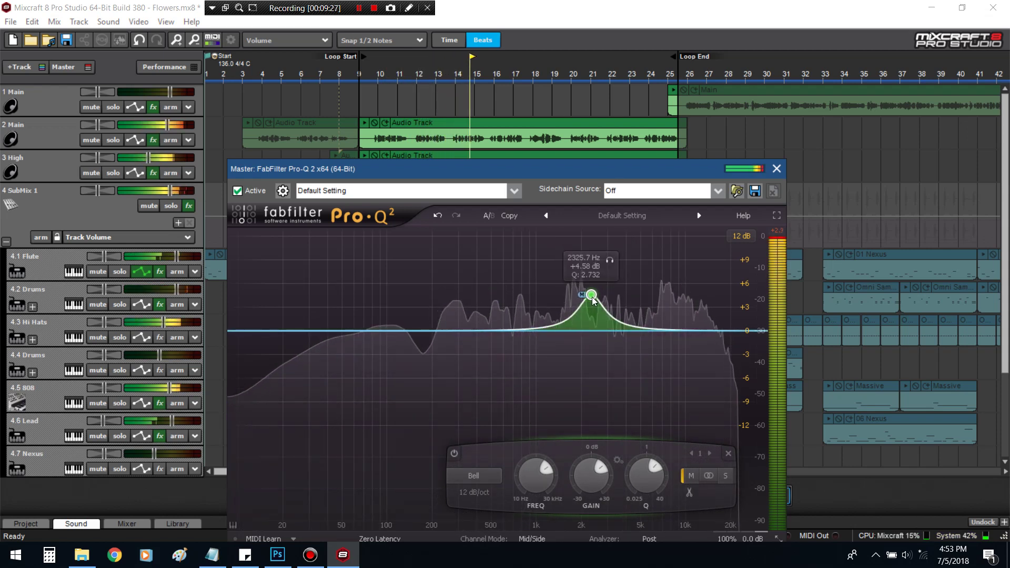
{"action": "mouse_move", "coordinate": [594, 301]}
{"action": "left_mouse_down"}
{"action": "mouse_move", "coordinate": [596, 281]}
{"action": "mouse_move", "coordinate": [601, 316]}
{"action": "left_mouse_up"}
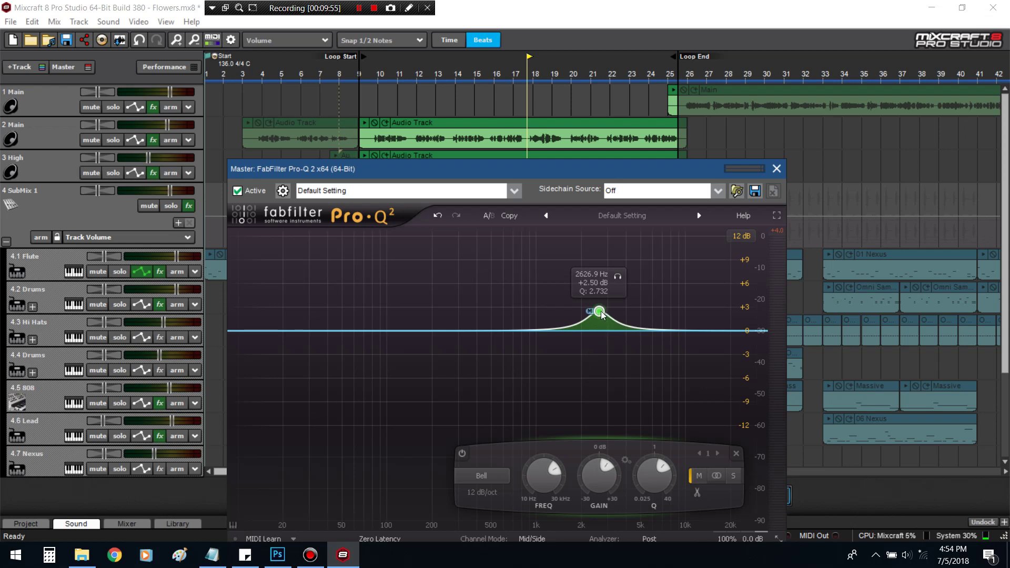
Change the first master band's stereo placement, then set it back to Mid only
{"action": "right_click", "coordinate": [599, 313]}
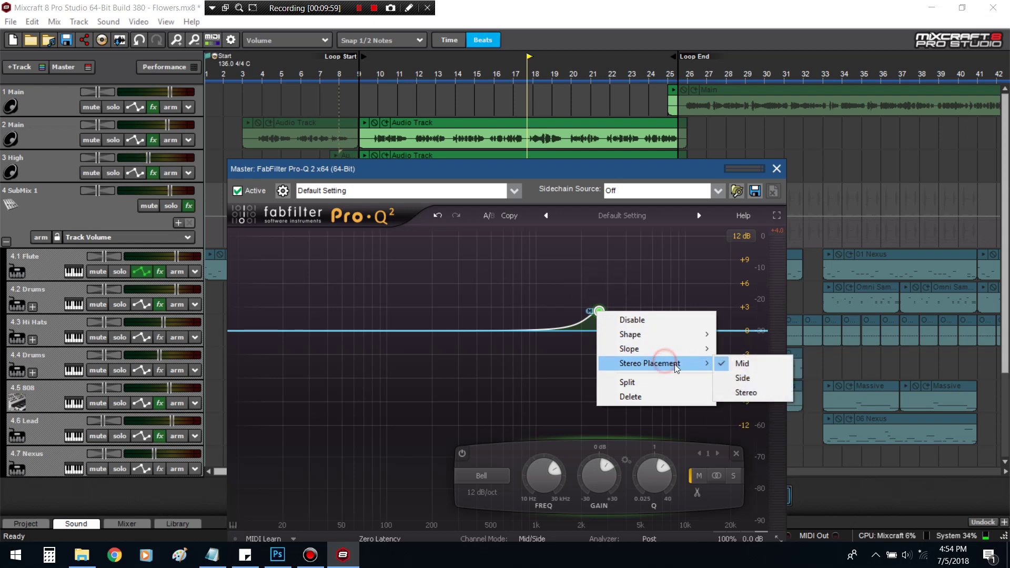
{"action": "left_click", "coordinate": [746, 393]}
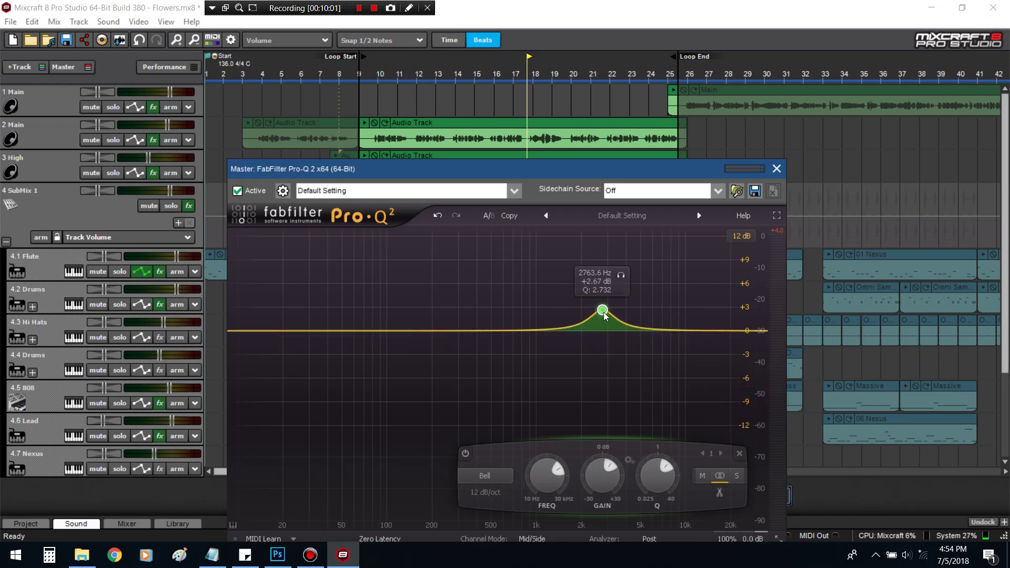
{"action": "left_click_drag", "start_coordinate": [605, 316], "coordinate": [601, 316]}
{"action": "right_click", "coordinate": [601, 316]}
{"action": "mouse_move", "coordinate": [655, 367]}
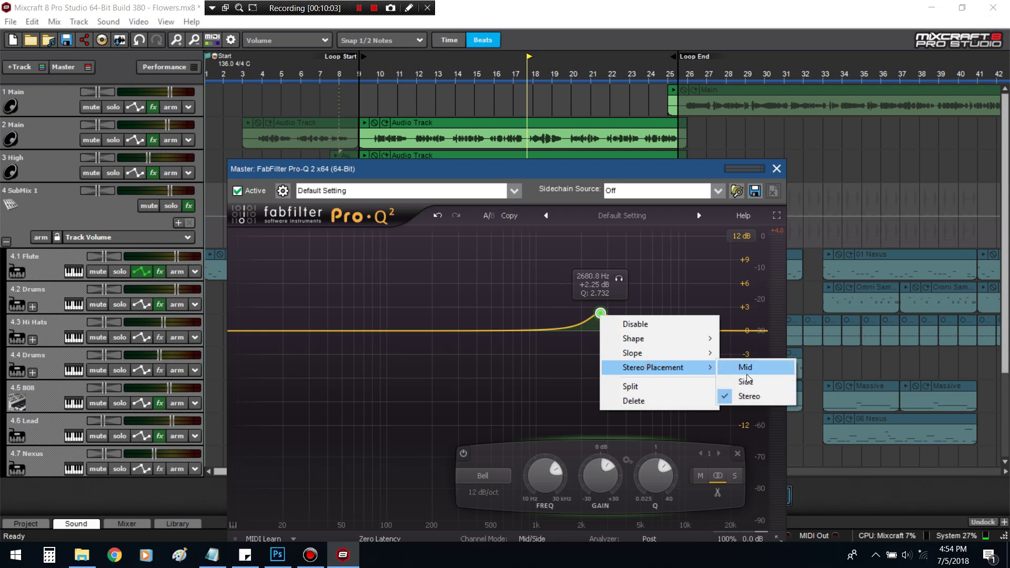
{"action": "left_click", "coordinate": [746, 373]}
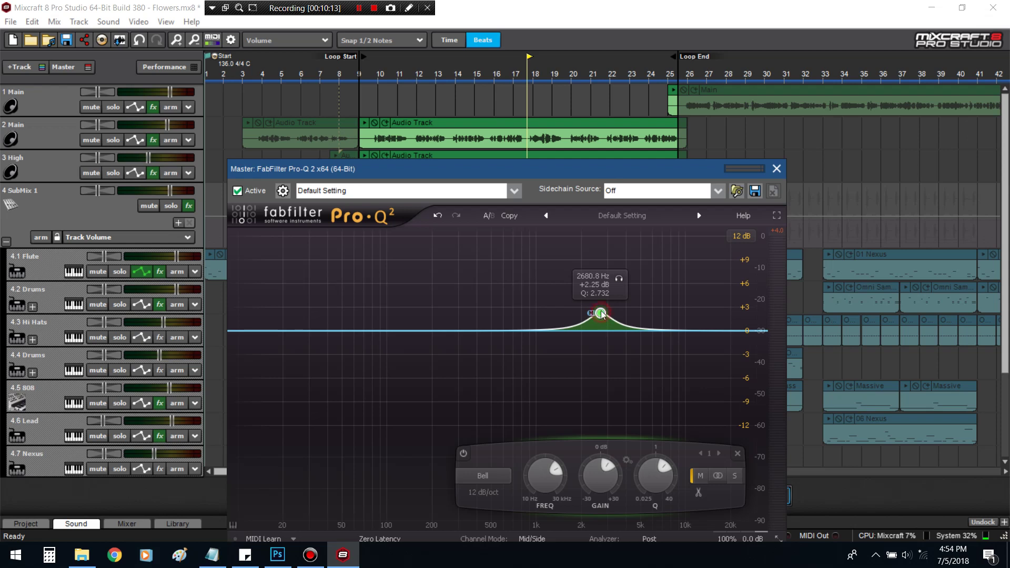
Fine-tune the band to 2653.7 Hz, resume playback, and add a second boost near 7 kHz
{"action": "left_click_drag", "start_coordinate": [603, 314], "coordinate": [603, 314]}
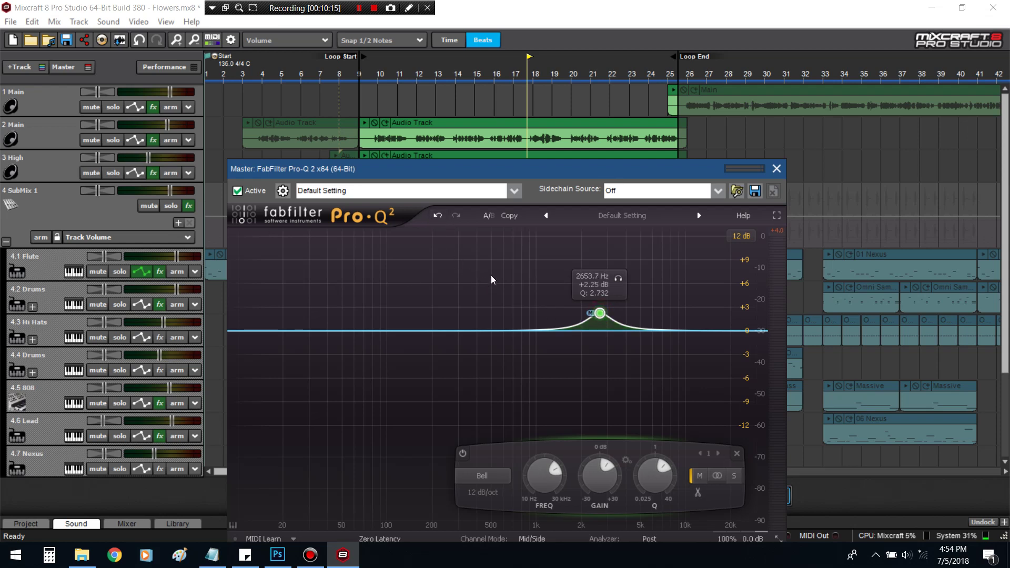
{"action": "key", "text": "space"}
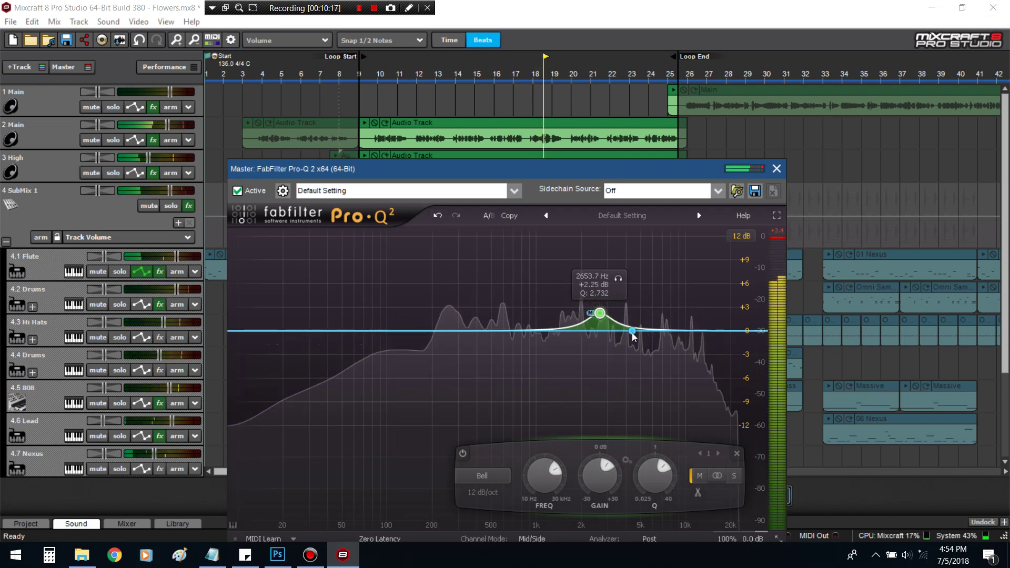
{"action": "left_click_drag", "start_coordinate": [629, 334], "coordinate": [659, 310]}
Jump back to bar 9 and add a third, Side-only band near 1 kHz
{"action": "scroll", "coordinate": [665, 312], "scroll_direction": "up", "scroll_amount": 3}
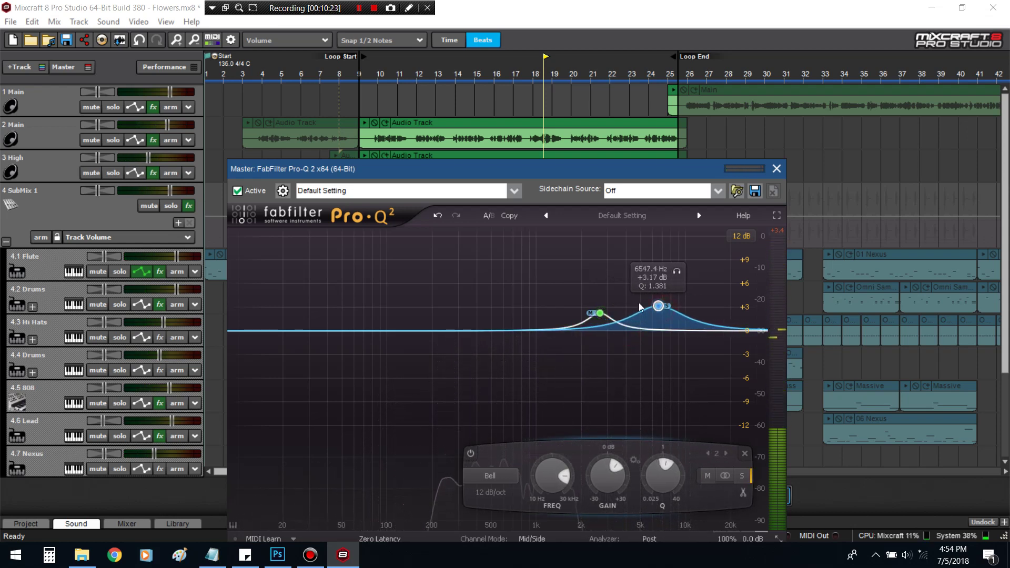
{"action": "left_click", "coordinate": [371, 96]}
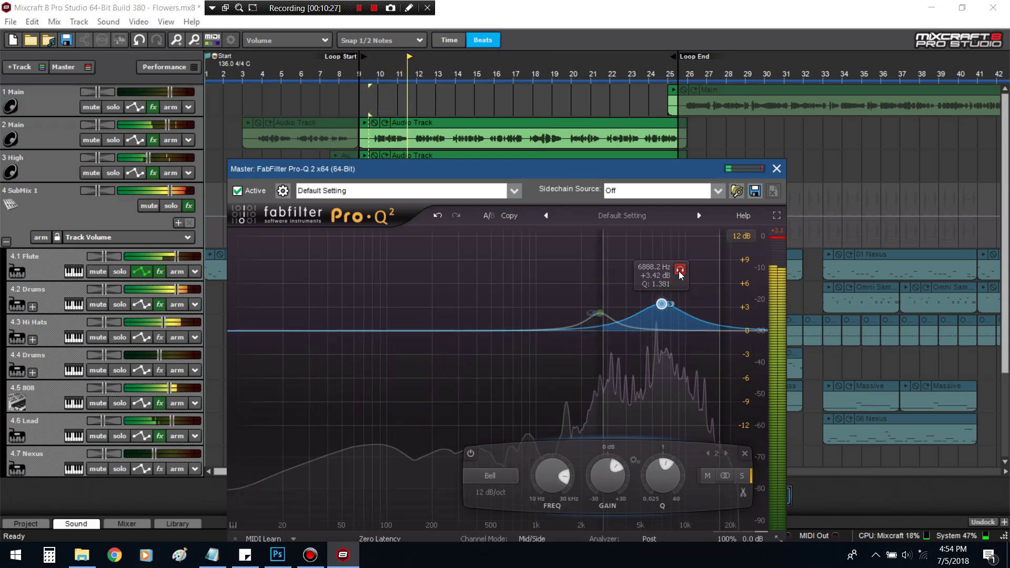
{"action": "left_click_drag", "start_coordinate": [540, 334], "coordinate": [530, 308]}
{"action": "right_click", "coordinate": [530, 307]}
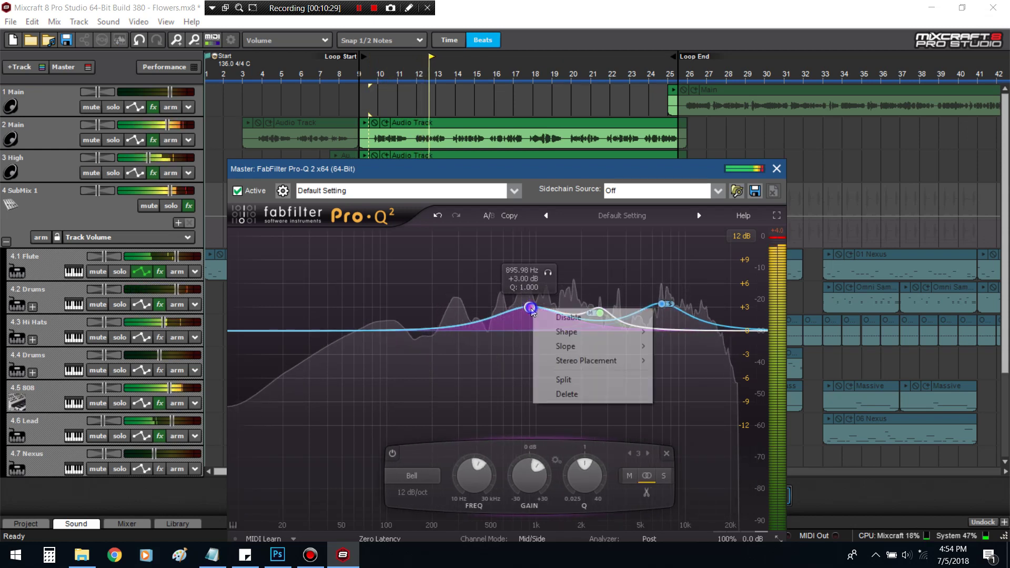
{"action": "left_click", "coordinate": [679, 372]}
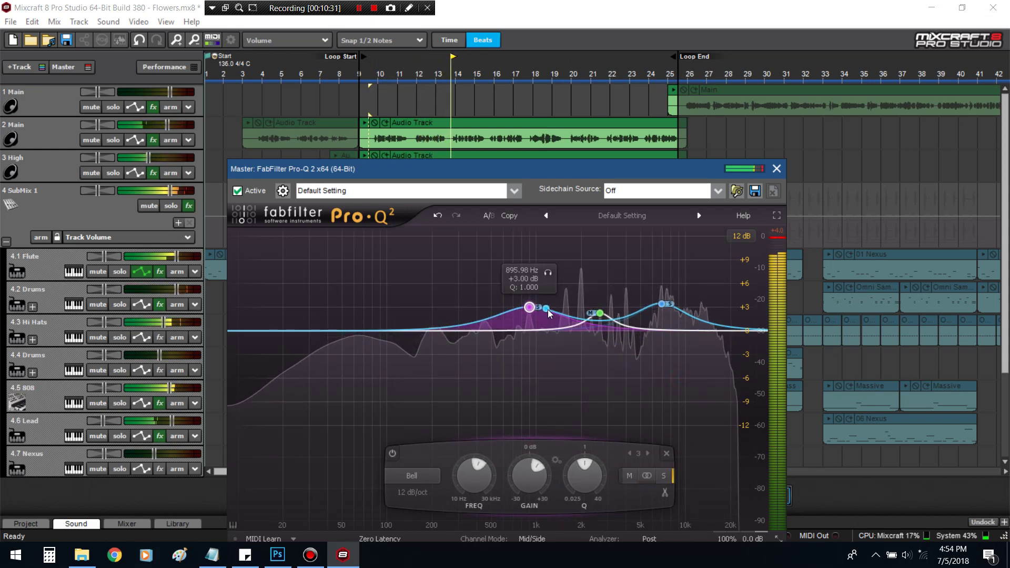
{"action": "scroll", "coordinate": [546, 314], "scroll_direction": "up", "scroll_amount": 1}
{"action": "left_click_drag", "start_coordinate": [546, 314], "coordinate": [554, 316]}
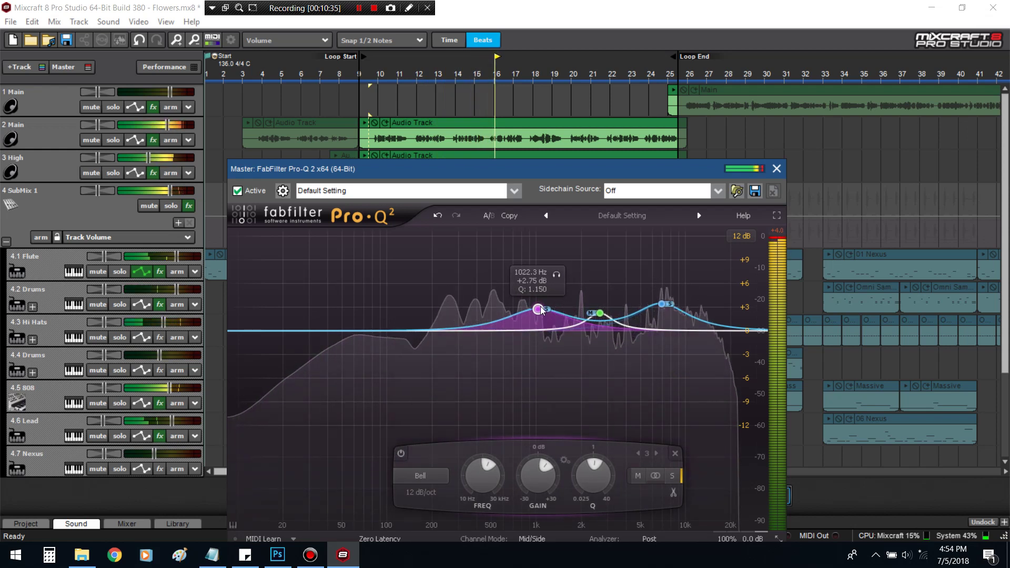
{"action": "left_click_drag", "start_coordinate": [541, 310], "coordinate": [539, 316]}
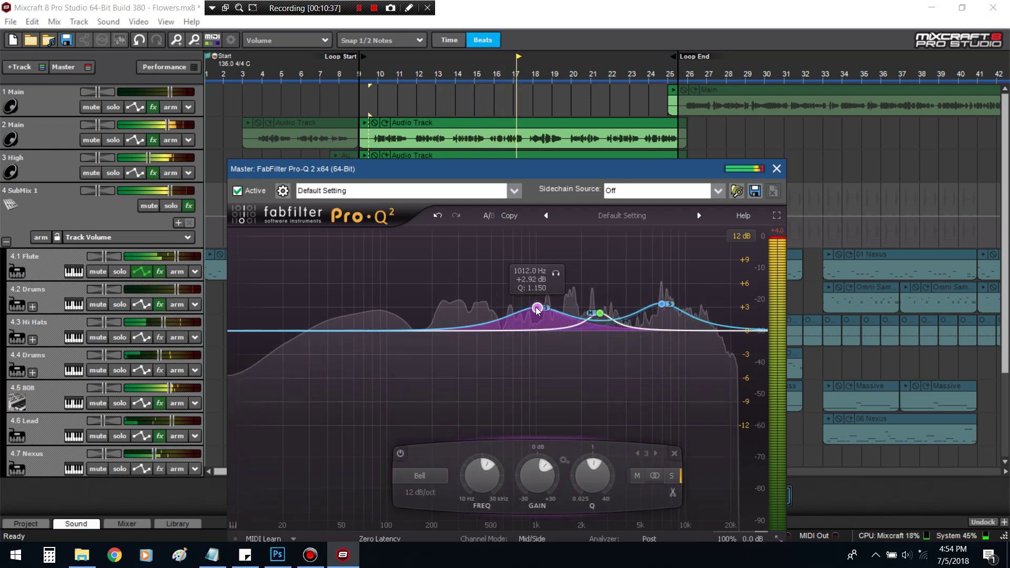
Make the Side band a -1.58 dB cut near 952 Hz, Q 2.2, and add a band near 430 Hz
{"action": "key", "text": "space"}
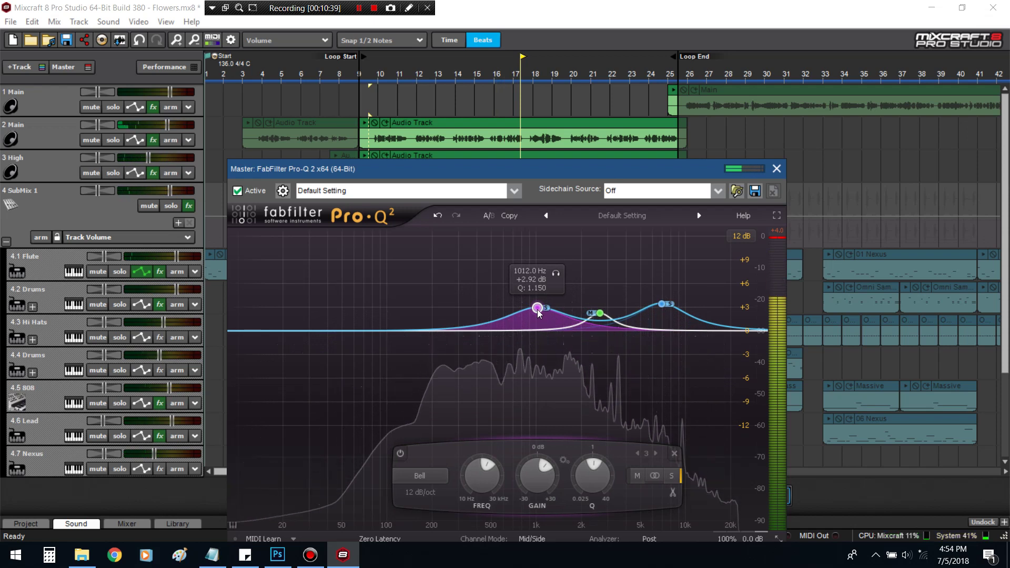
{"action": "key", "text": "space"}
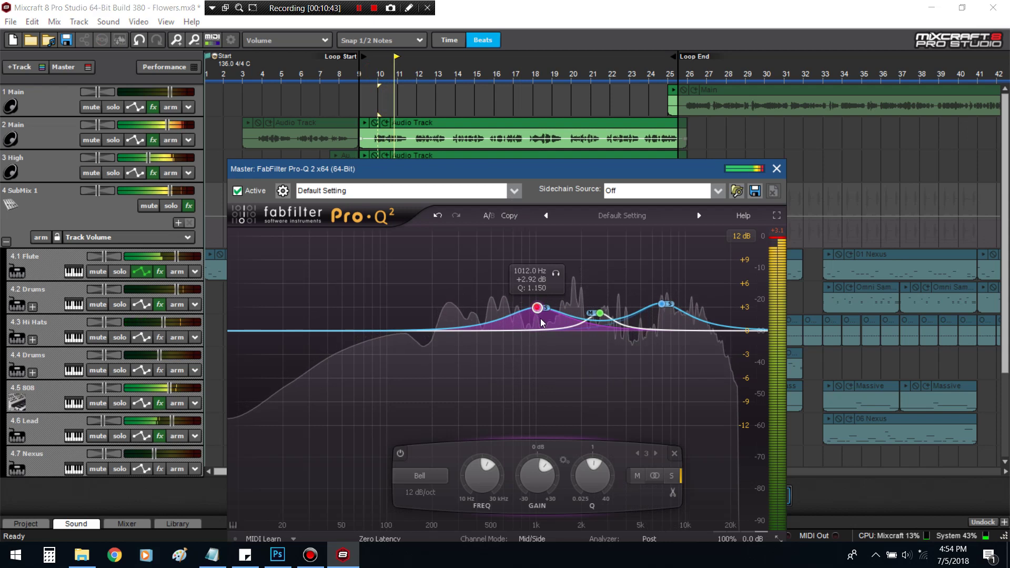
{"action": "left_click_drag", "start_coordinate": [538, 308], "coordinate": [542, 350]}
{"action": "scroll", "coordinate": [548, 360], "scroll_direction": "up", "scroll_amount": 2}
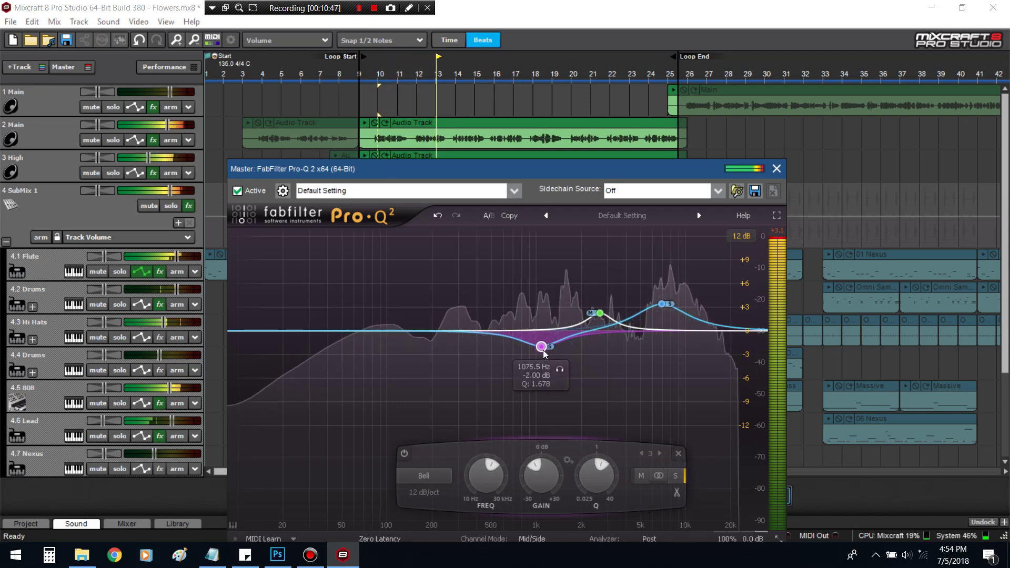
{"action": "left_click_drag", "start_coordinate": [541, 346], "coordinate": [533, 346]}
{"action": "scroll", "coordinate": [533, 346], "scroll_direction": "up", "scroll_amount": 2}
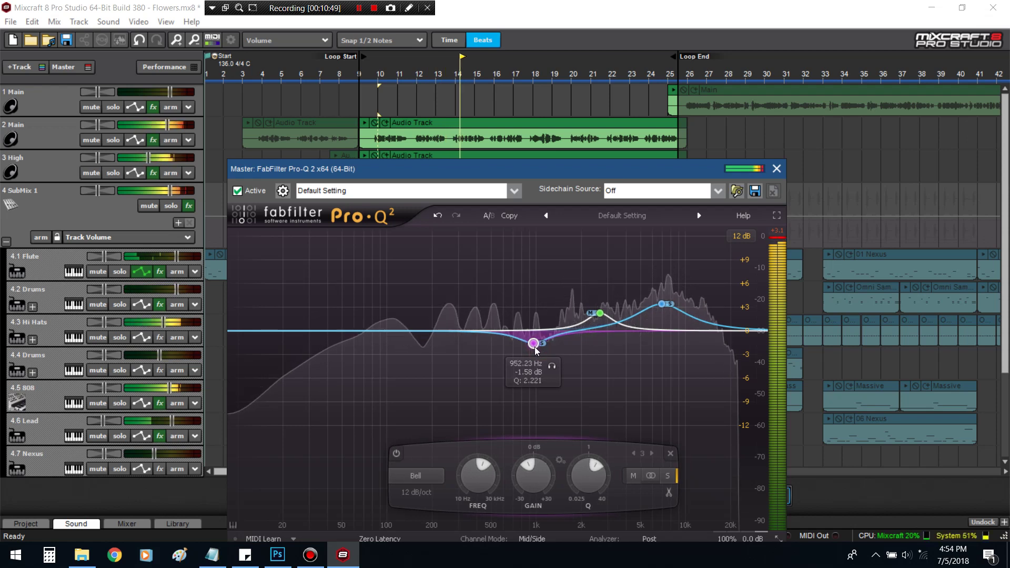
{"action": "double_click", "coordinate": [474, 331]}
Set the new band to a Mid-only +1.75 dB boost near 603 Hz, Q 2.553, then bypass the EQ
{"action": "left_click_drag", "start_coordinate": [474, 331], "coordinate": [483, 314]}
{"action": "right_click", "coordinate": [483, 315]}
{"action": "left_click", "coordinate": [619, 382]}
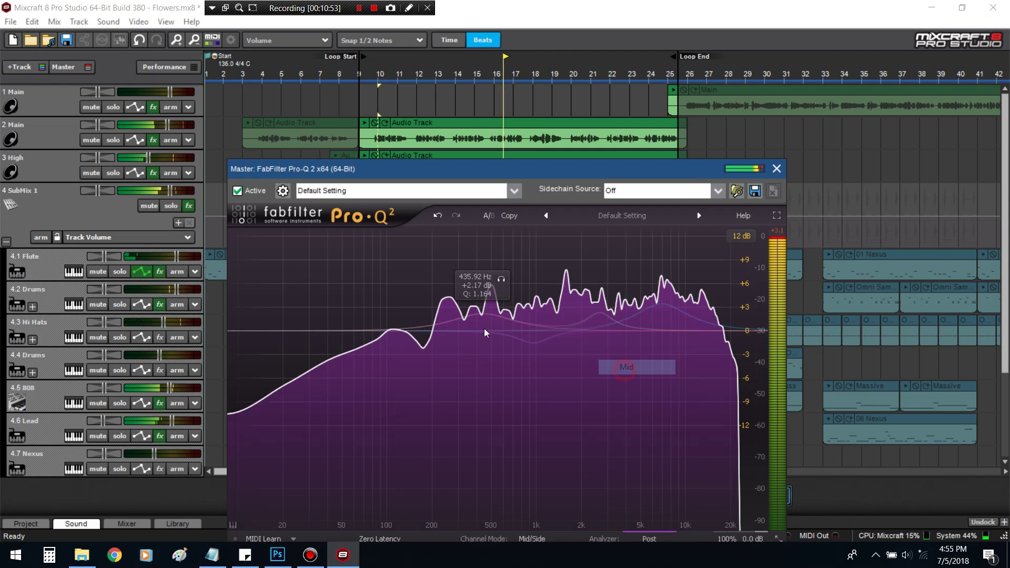
{"action": "left_click_drag", "start_coordinate": [490, 312], "coordinate": [504, 317]}
{"action": "scroll", "coordinate": [491, 314], "scroll_direction": "up", "scroll_amount": 3}
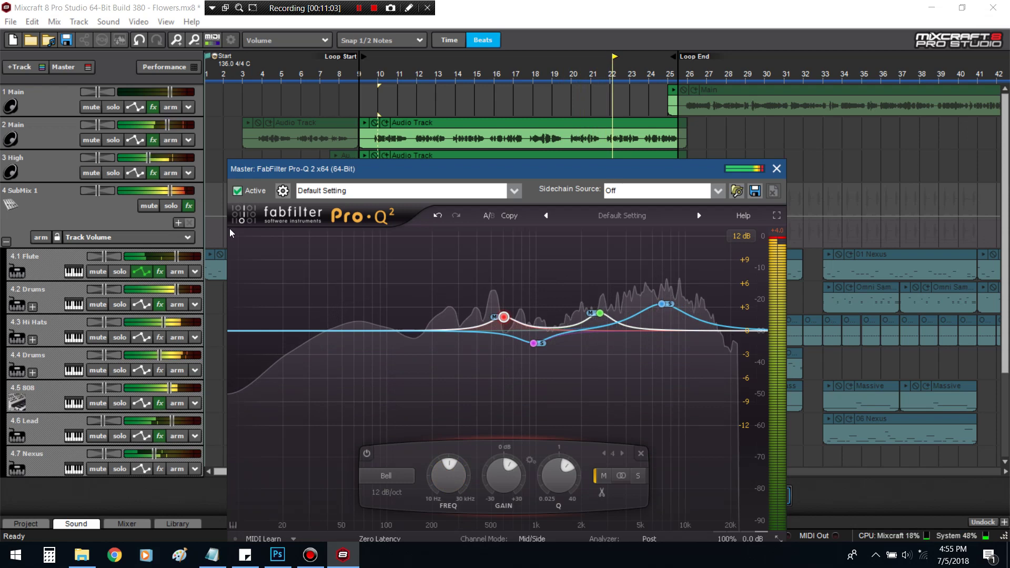
{"action": "left_click", "coordinate": [237, 191]}
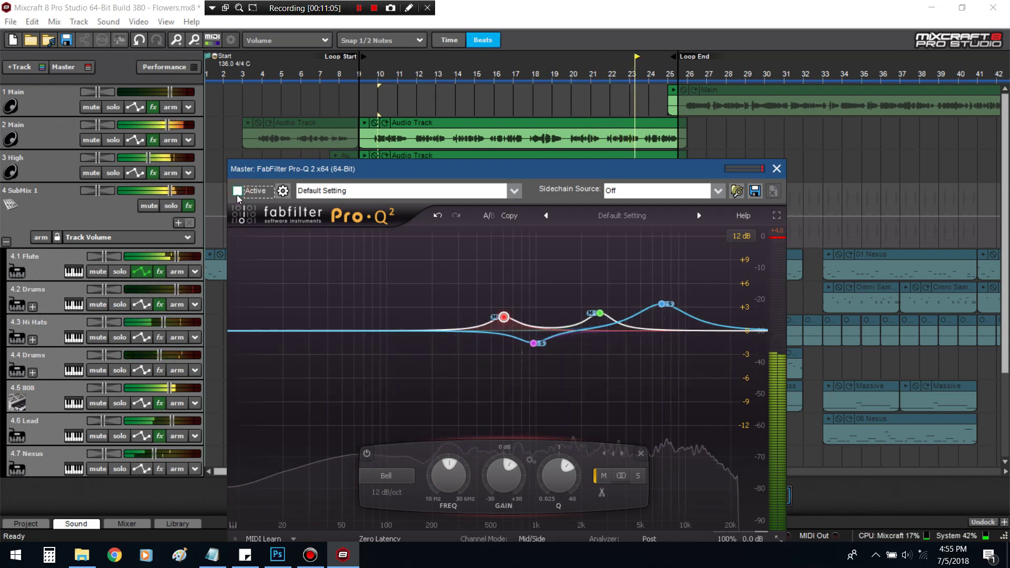
A/B the master Pro-Q 2 by toggling bypass, leave it enabled, and close its window
{"action": "left_click", "coordinate": [237, 192]}
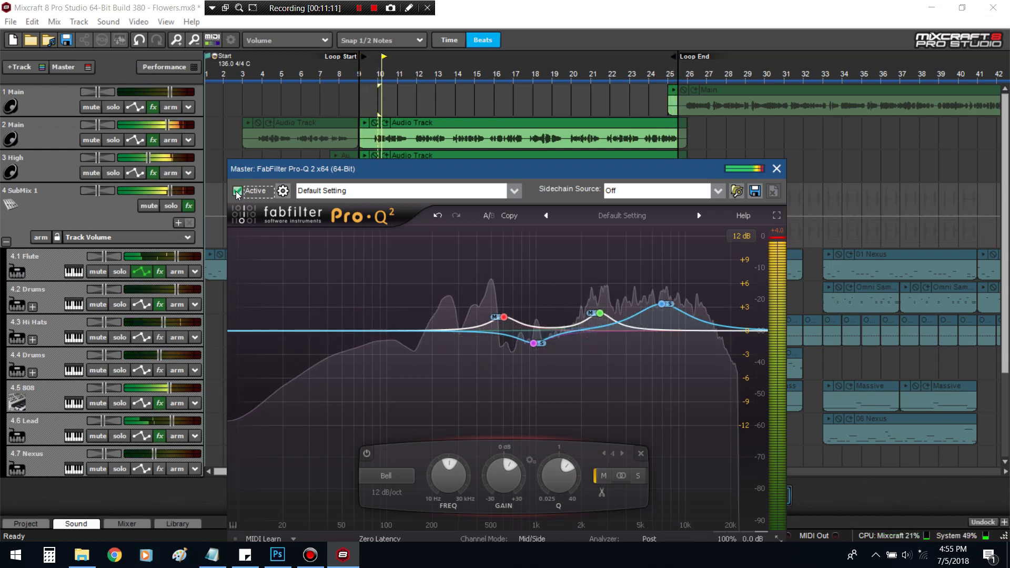
{"action": "left_click", "coordinate": [237, 191]}
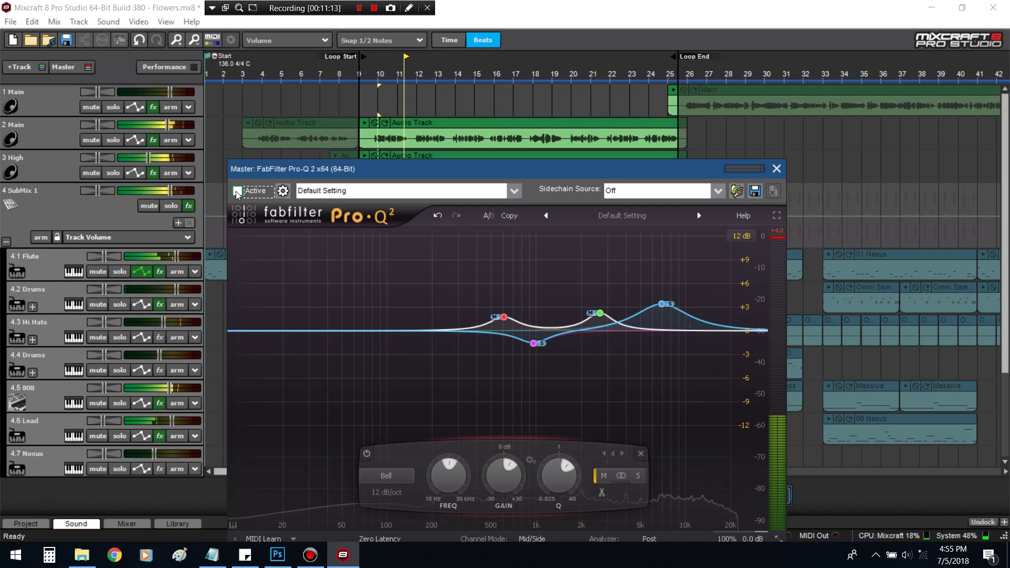
{"action": "left_click", "coordinate": [237, 192]}
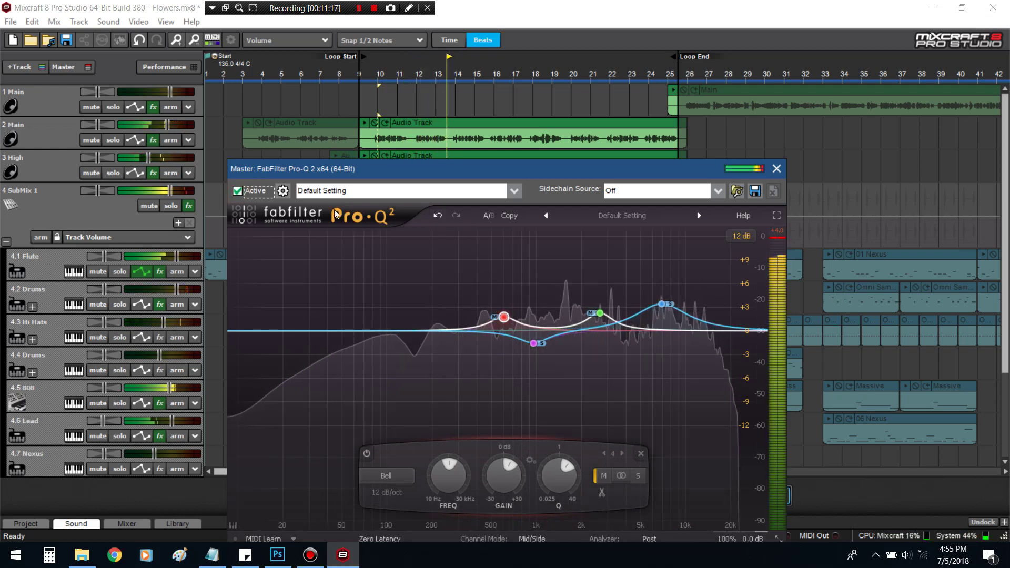
{"action": "left_click", "coordinate": [238, 192]}
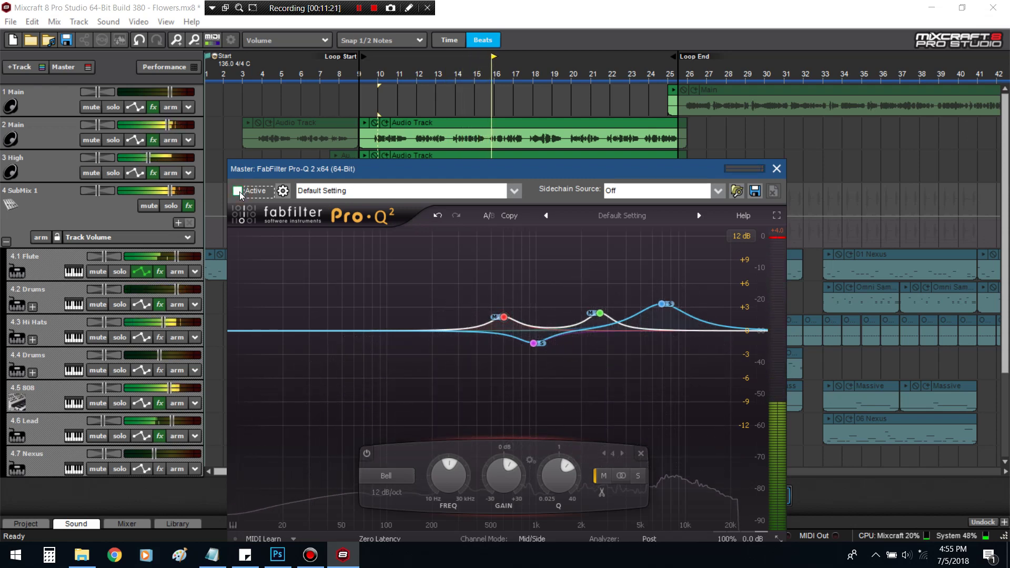
{"action": "left_click", "coordinate": [240, 193]}
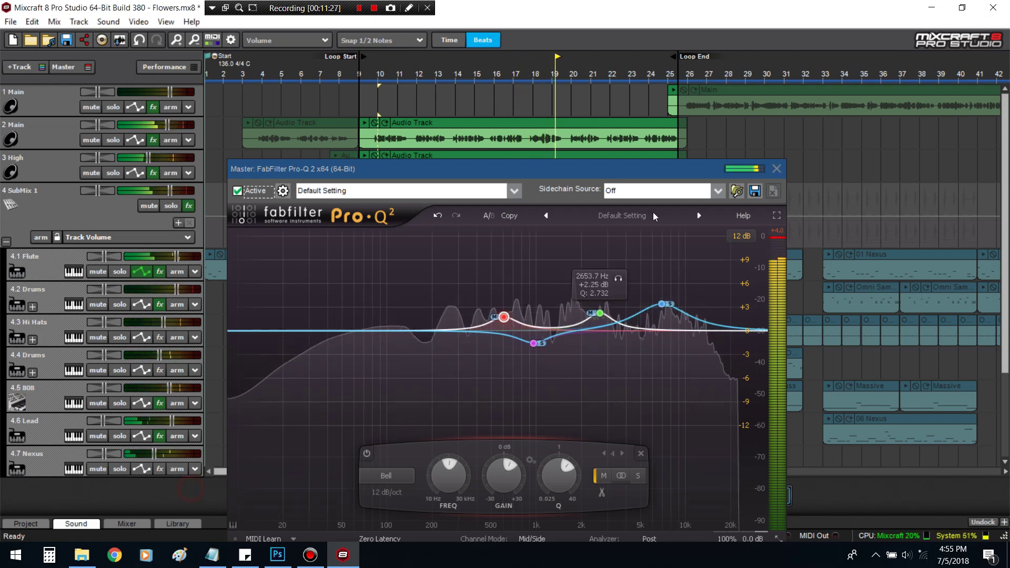
{"action": "left_click", "coordinate": [776, 169]}
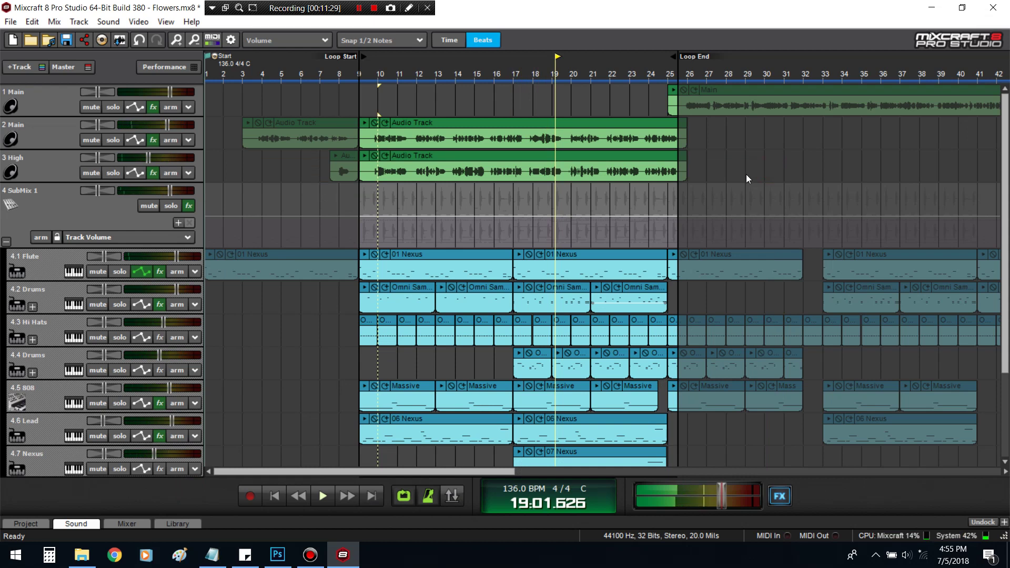